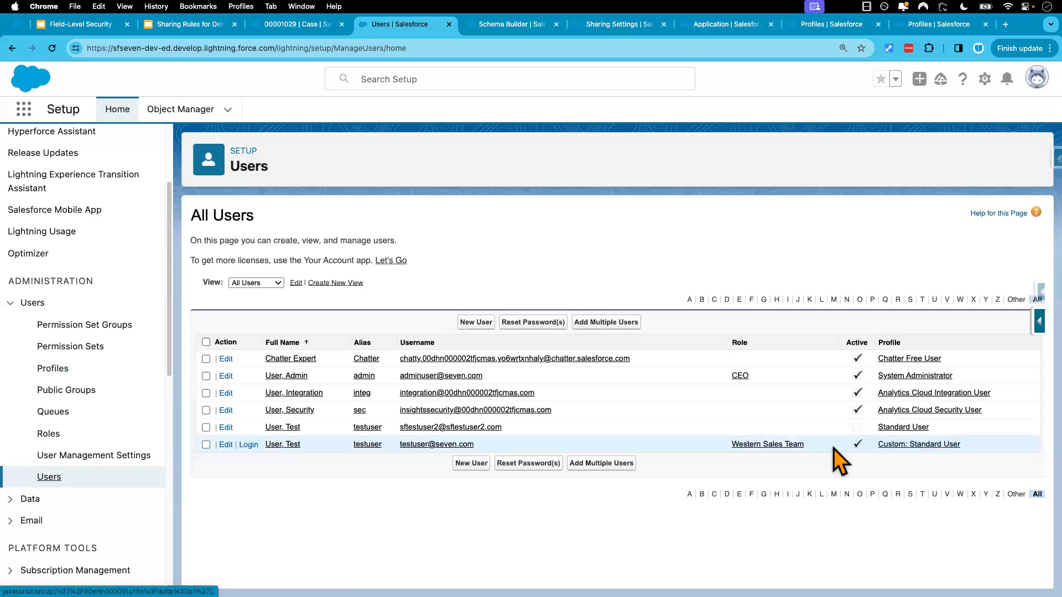
# Change the profile of the Western Sales Team test user to New Standard User Profile and save the user
pyautogui.click(227, 445)
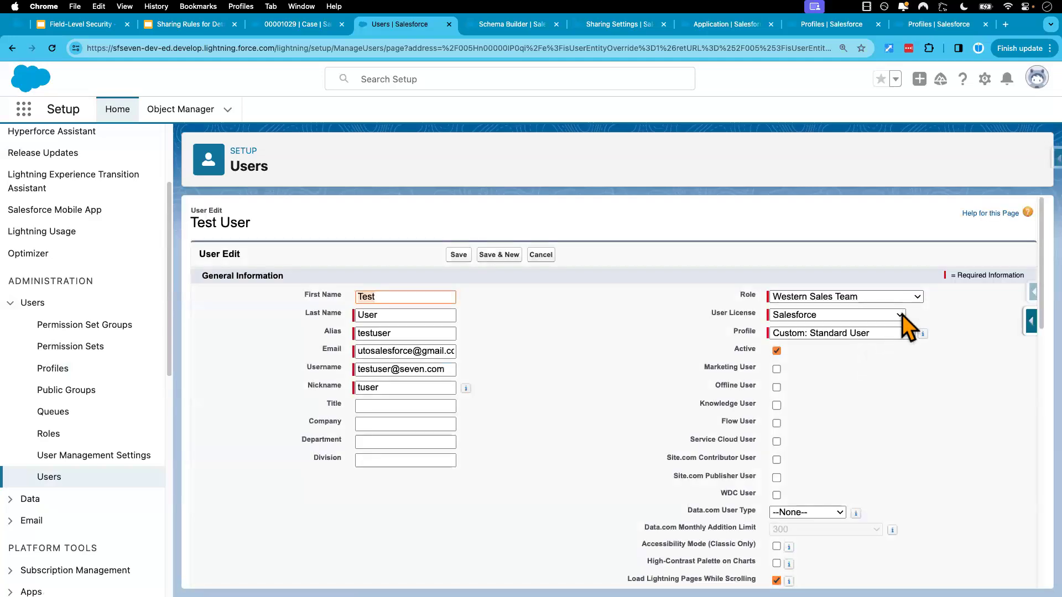
pyautogui.click(901, 333)
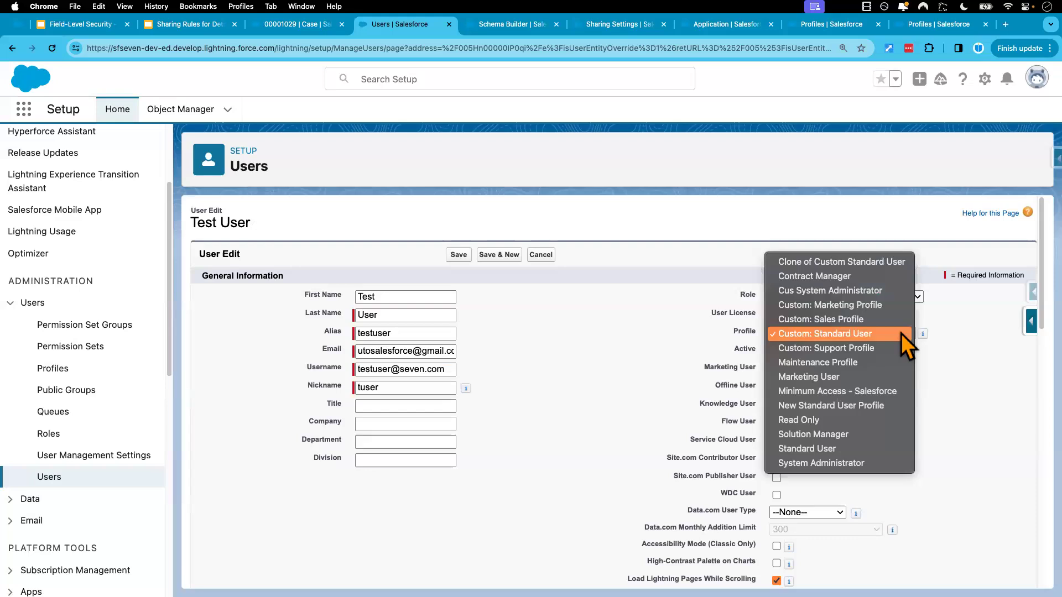
pyautogui.click(868, 410)
pyautogui.click(459, 258)
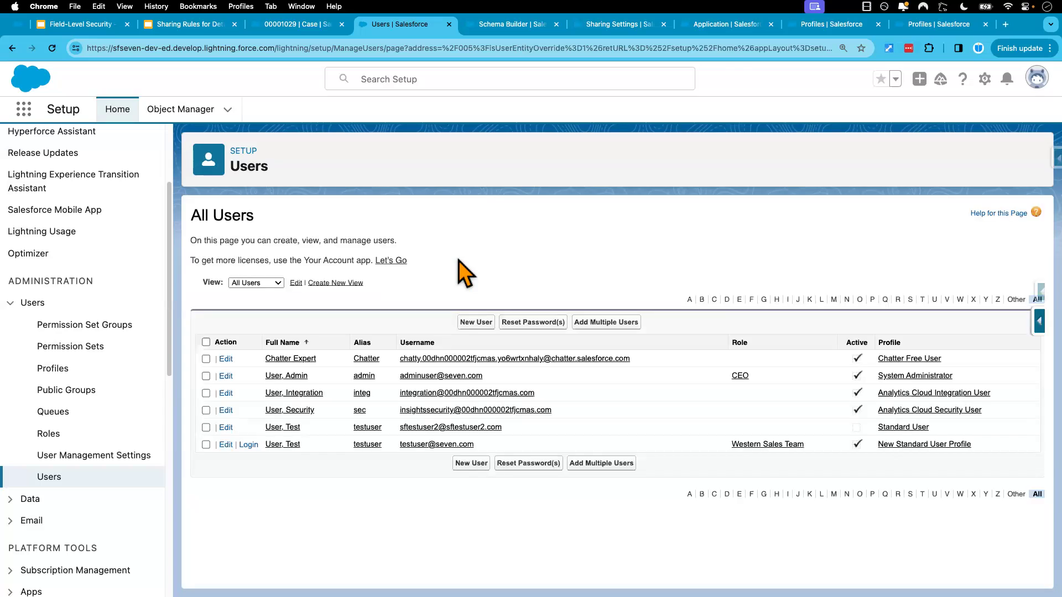
# Open the New Standard User Profile and check the Modify All Data entry in its system permissions
pyautogui.click(923, 445)
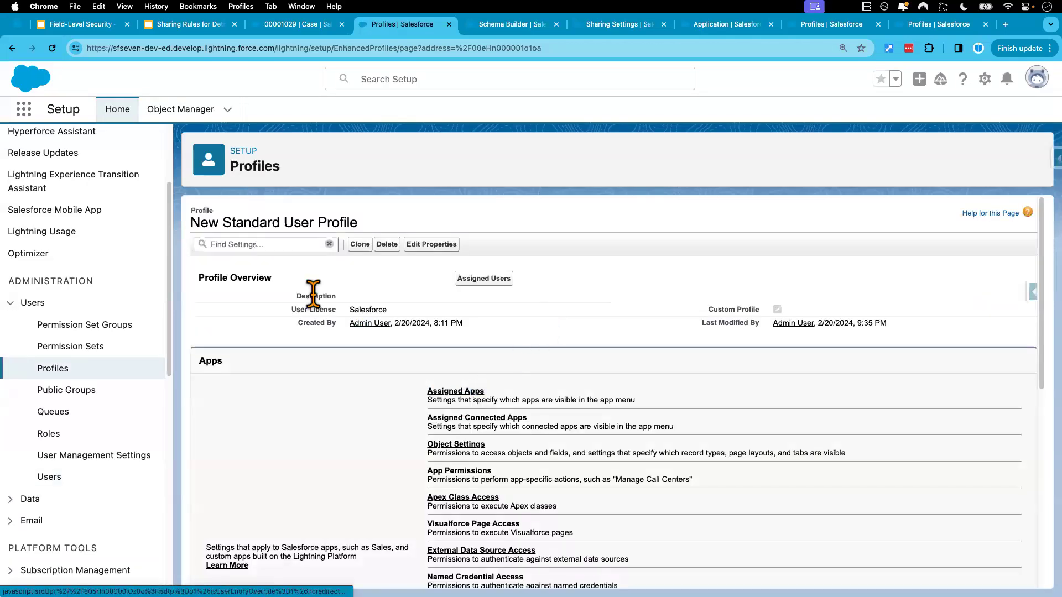
pyautogui.click(279, 245)
pyautogui.write('modif')
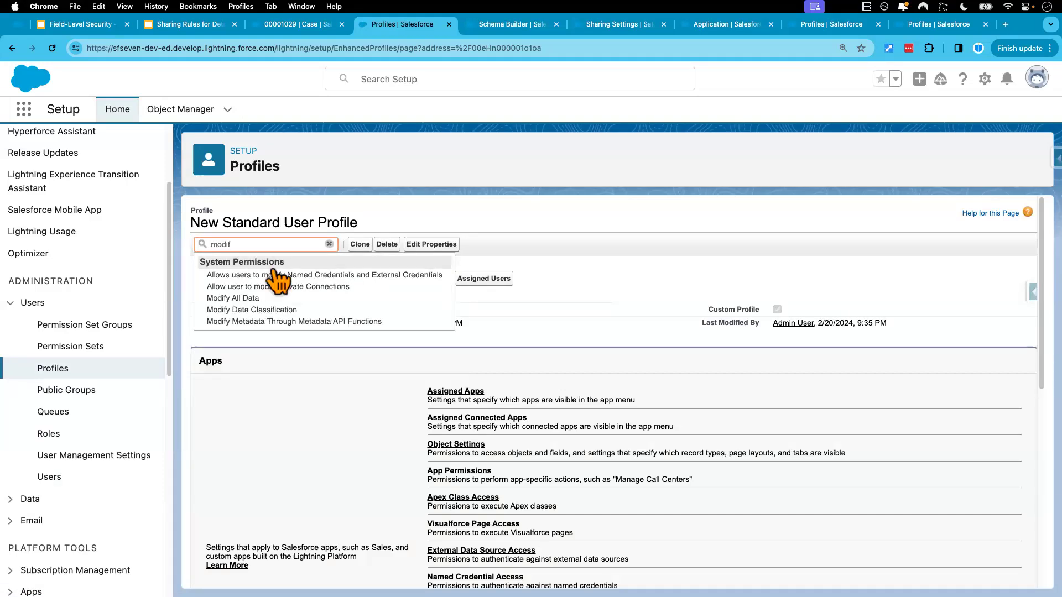
pyautogui.click(244, 301)
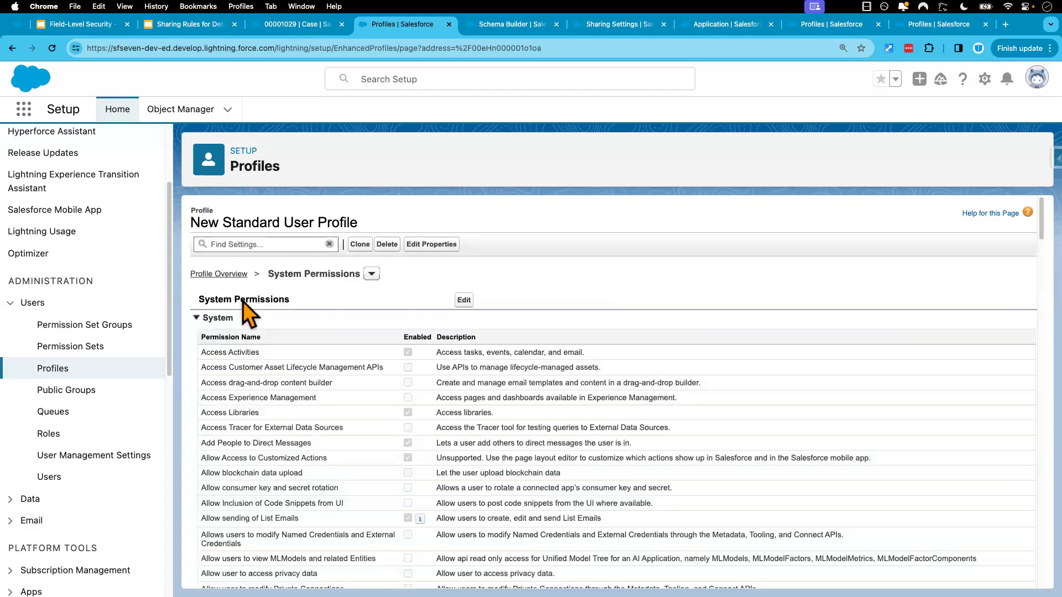
pyautogui.scroll(2, 243, 301)
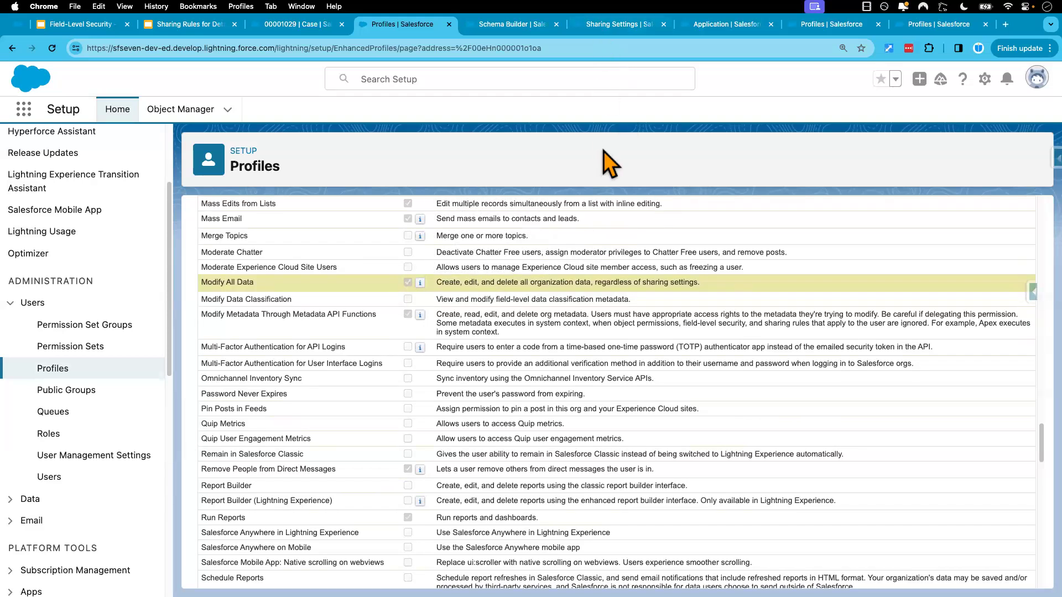
# Search the profile's system permissions page for "view ALL DATA" to check that permission, and close the search when finished
pyautogui.press('super+f')
pyautogui.write('view LL DATA')
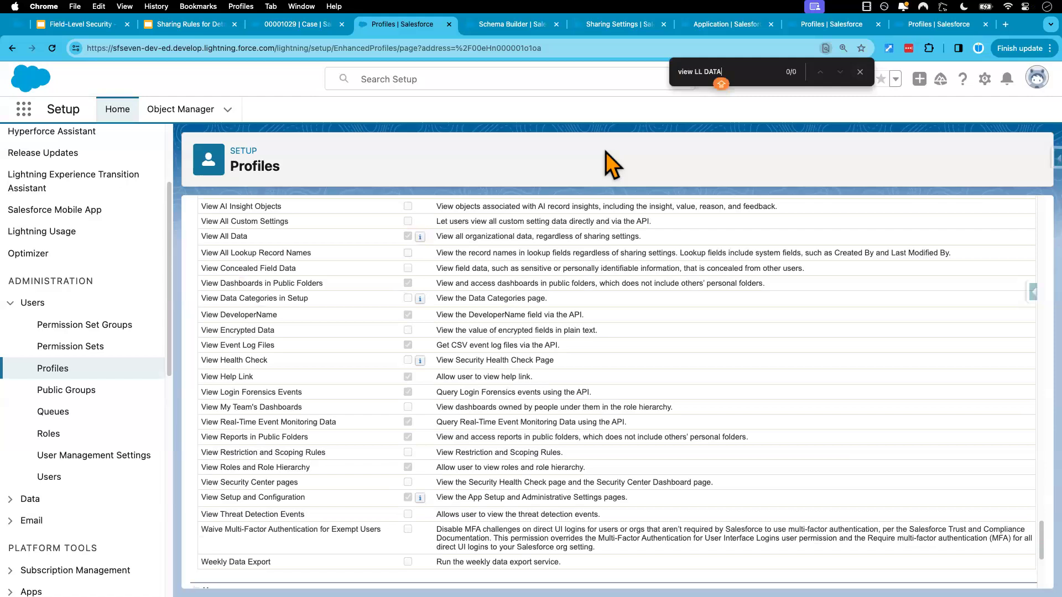
pyautogui.press('BackSpace')
pyautogui.press('BackSpace')
pyautogui.press('BackSpace')
pyautogui.press('BackSpace')
pyautogui.press('BackSpace')
pyautogui.press('BackSpace')
pyautogui.press('BackSpace')
pyautogui.write('ALL DATA')
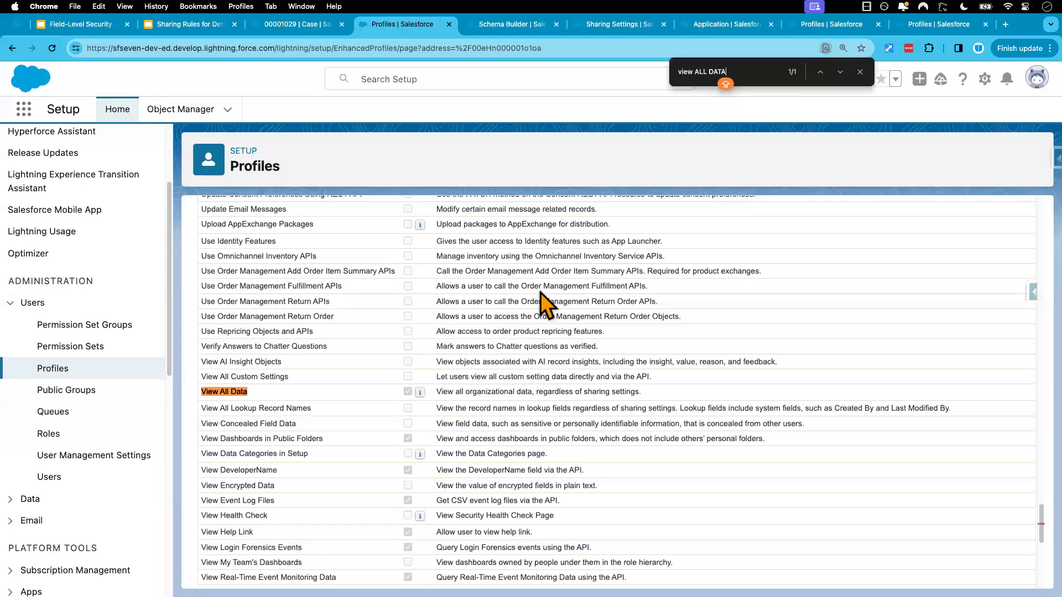
pyautogui.scroll(15, 546, 327)
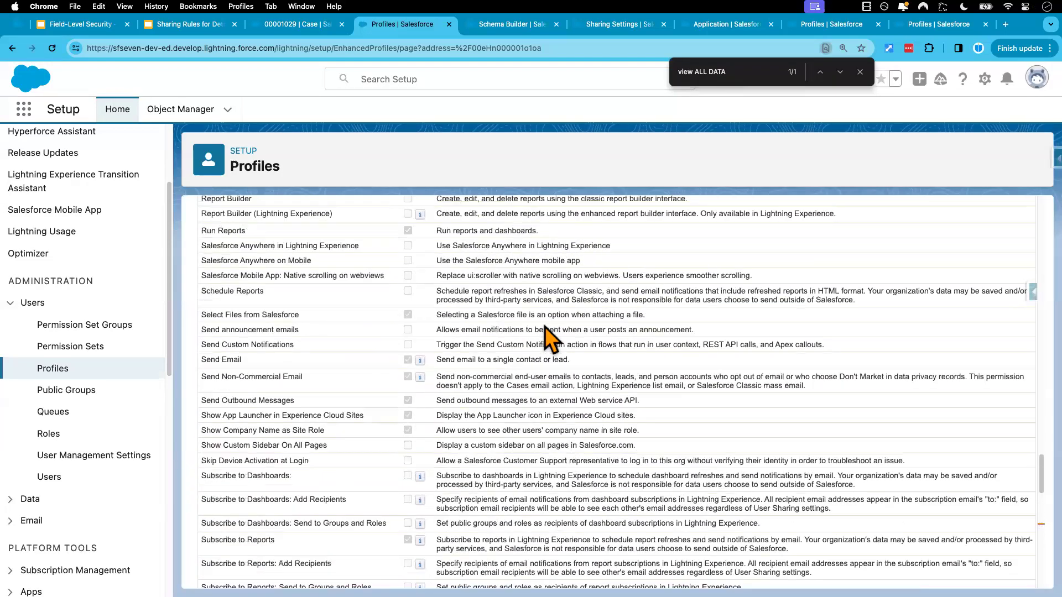
pyautogui.scroll(20, 549, 338)
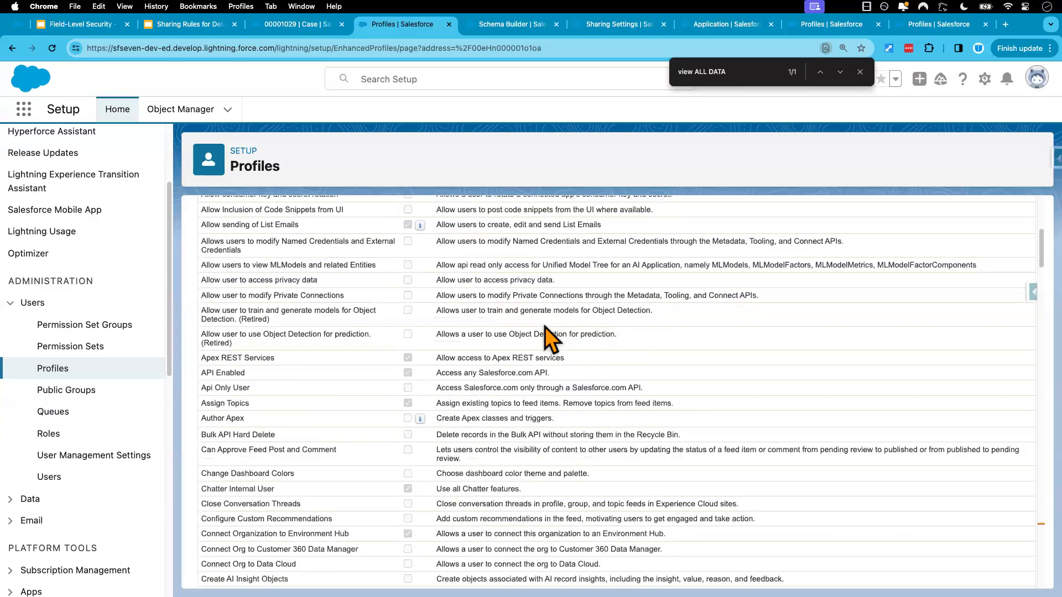
pyautogui.scroll(3, 545, 328)
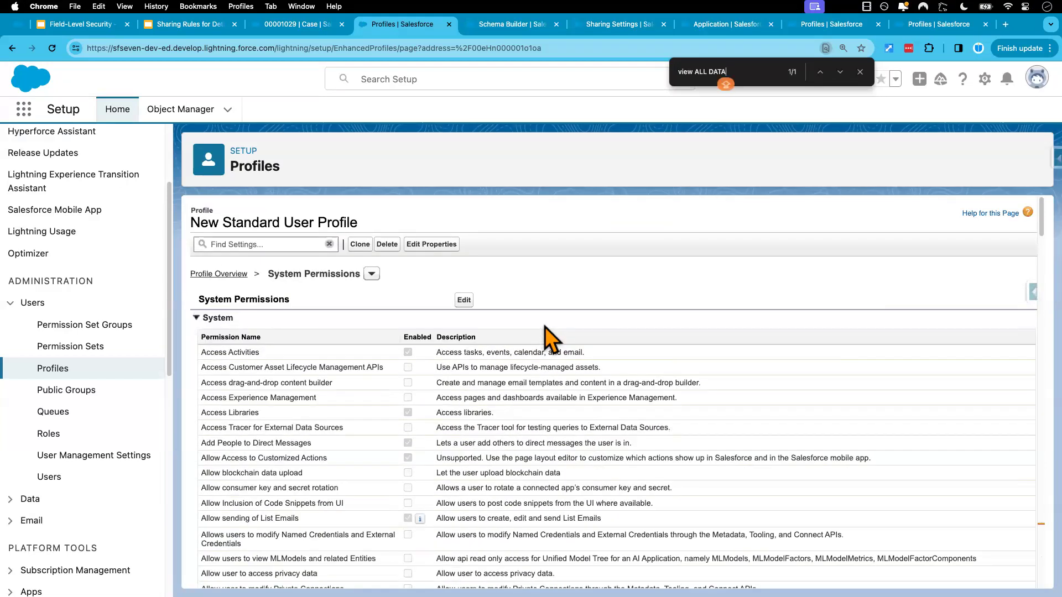
pyautogui.click(860, 72)
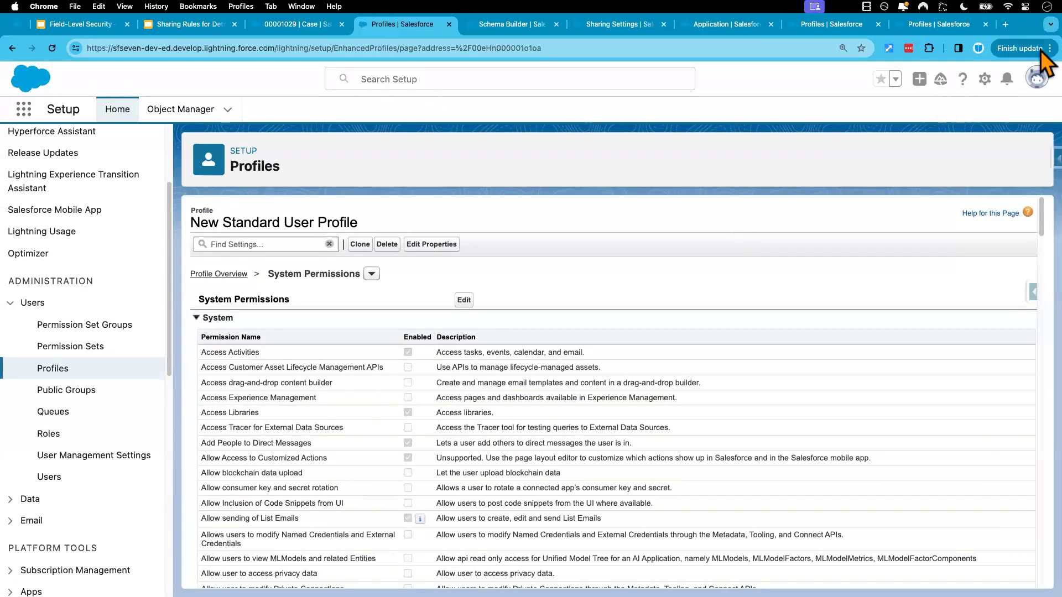
# Open a new incognito window and go to login.salesforce.com
pyautogui.click(1042, 51)
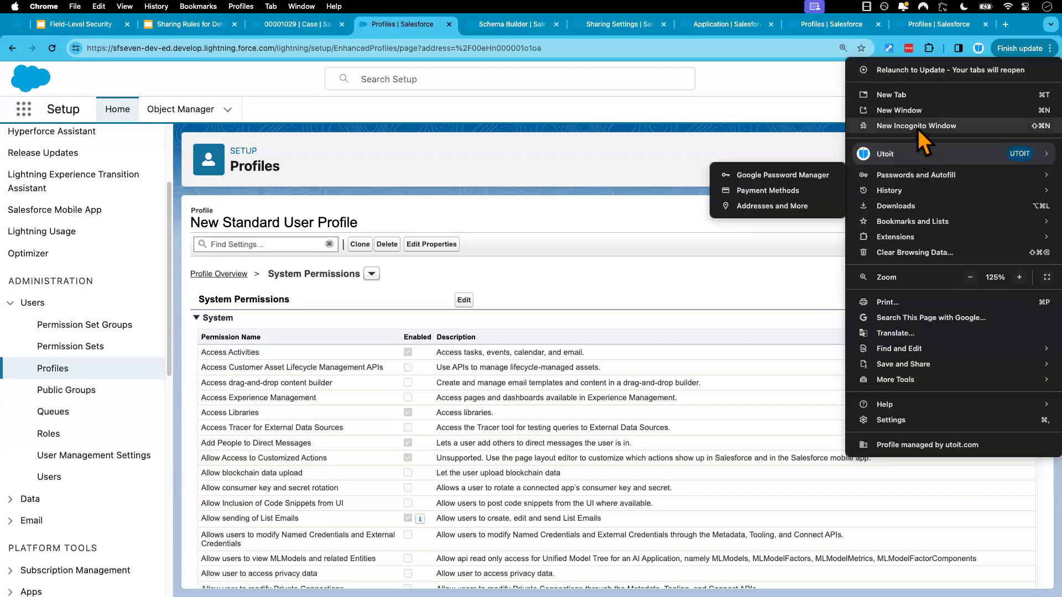
pyautogui.click(918, 127)
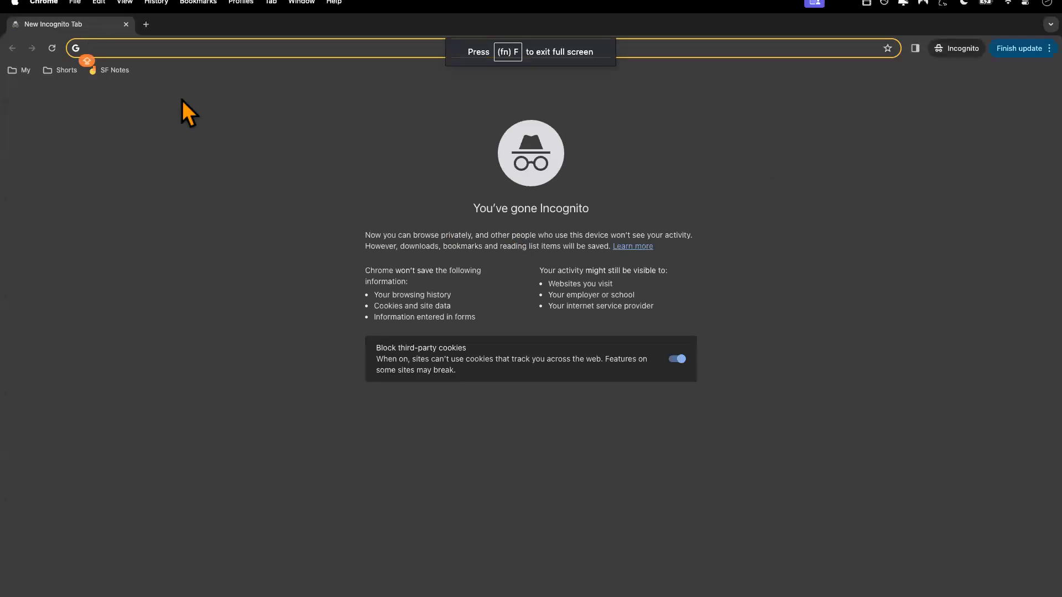
pyautogui.write('LOGIN')
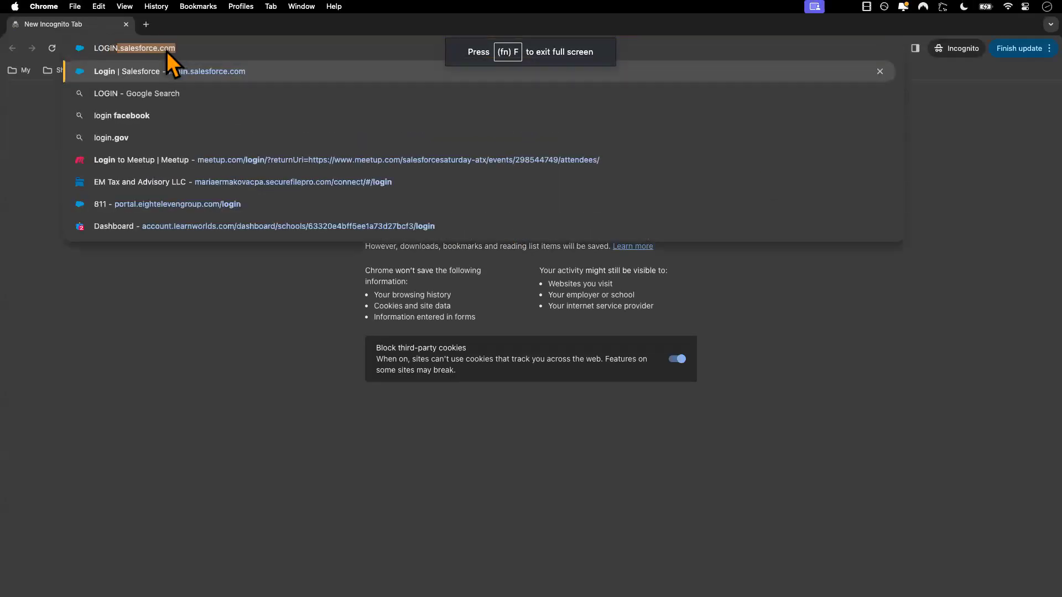
pyautogui.press('Return')
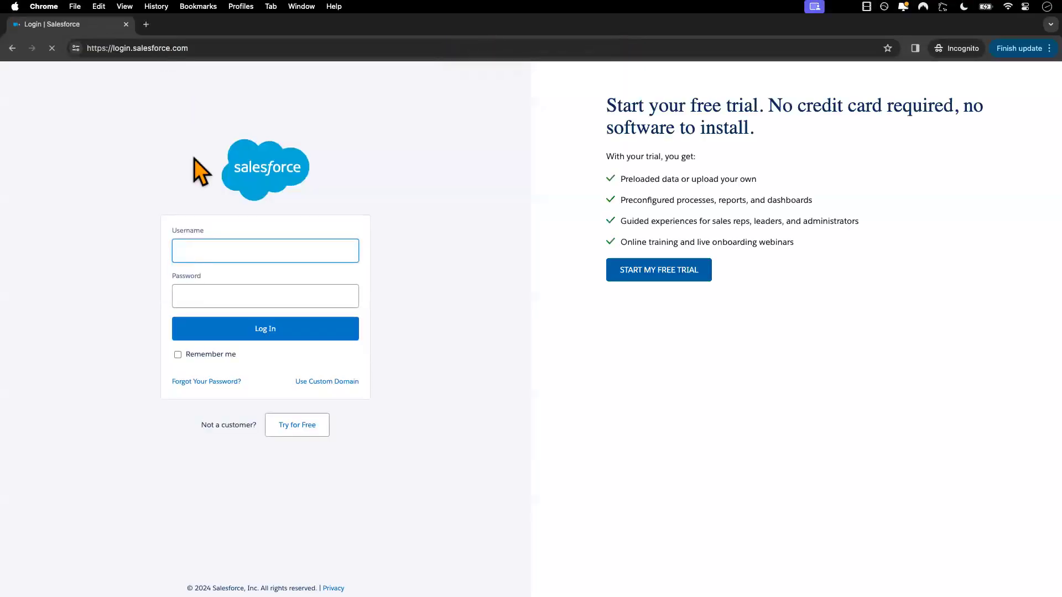
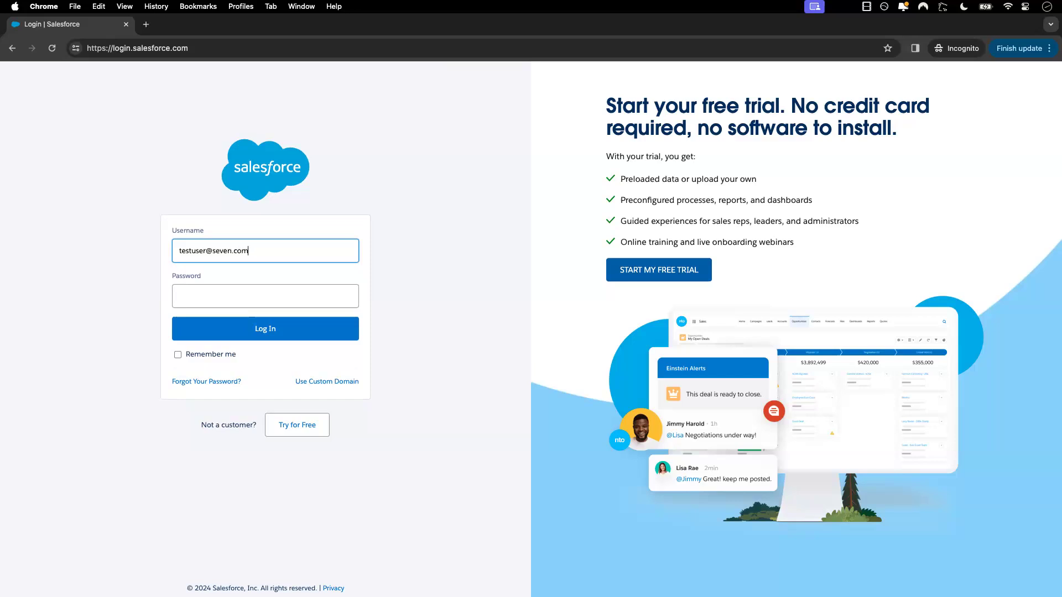
# Log in to Salesforce as the test user by entering the account's username and password
pyautogui.click(216, 296)
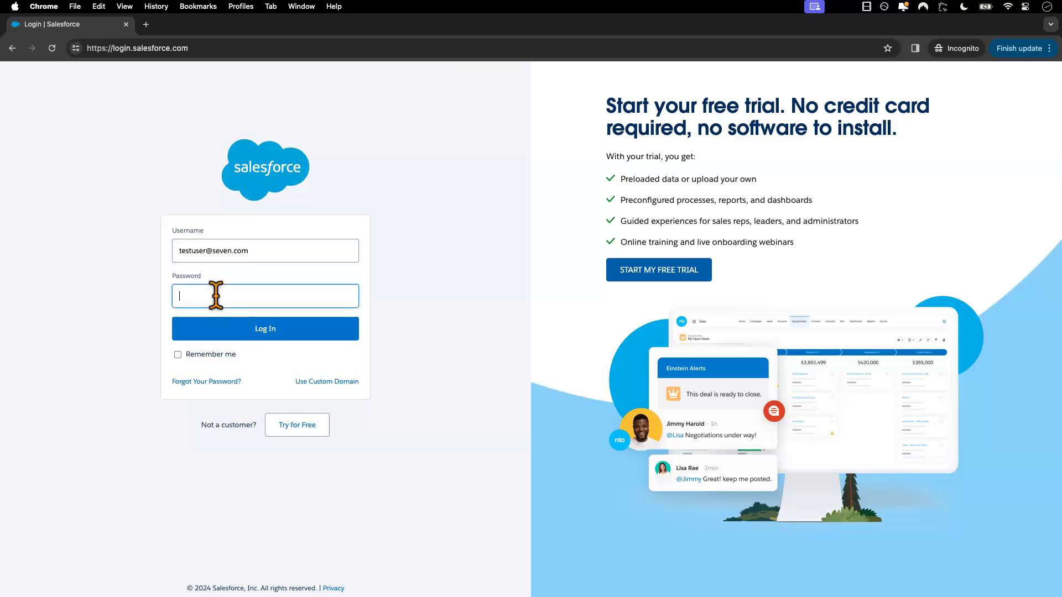
pyautogui.write('••••')
pyautogui.click(237, 331)
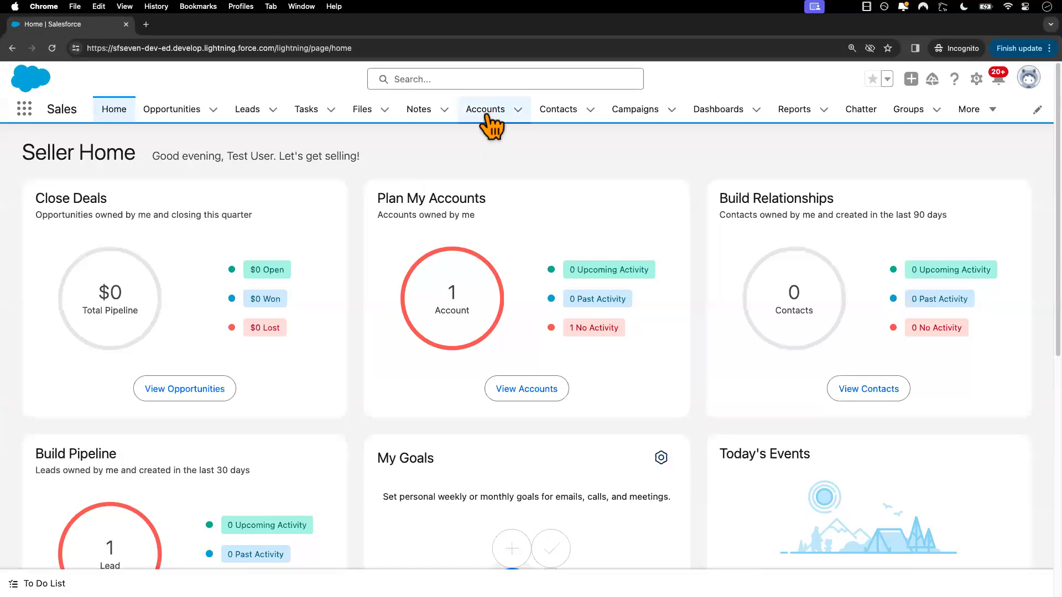
# Display the All Accounts list view to check which accounts the test user can access
pyautogui.click(485, 111)
pyautogui.click(160, 164)
pyautogui.click(124, 213)
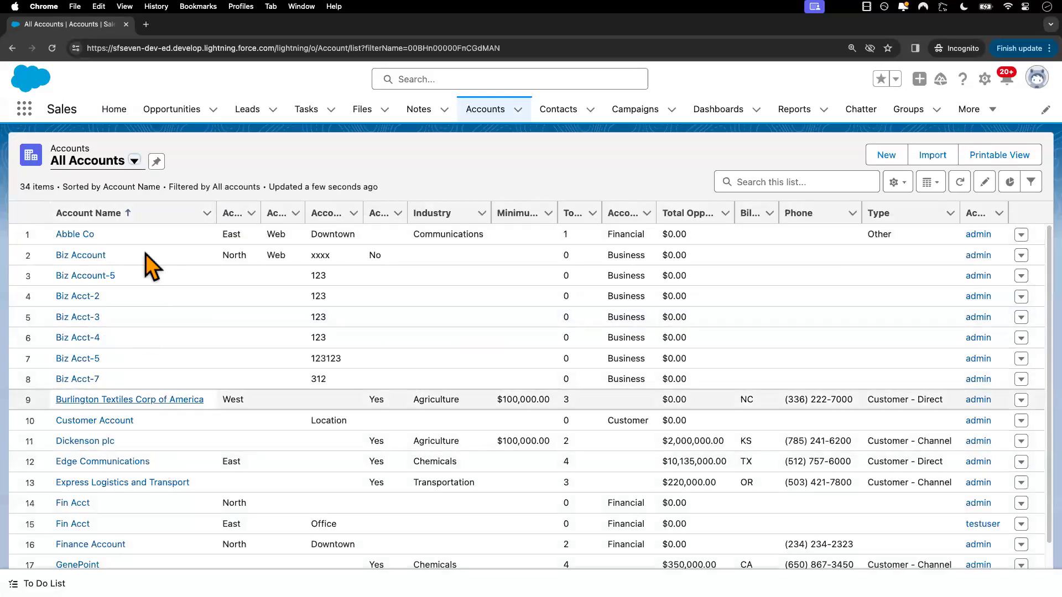
# Display the All Open Leads list view to check which leads the test user can access
pyautogui.click(247, 110)
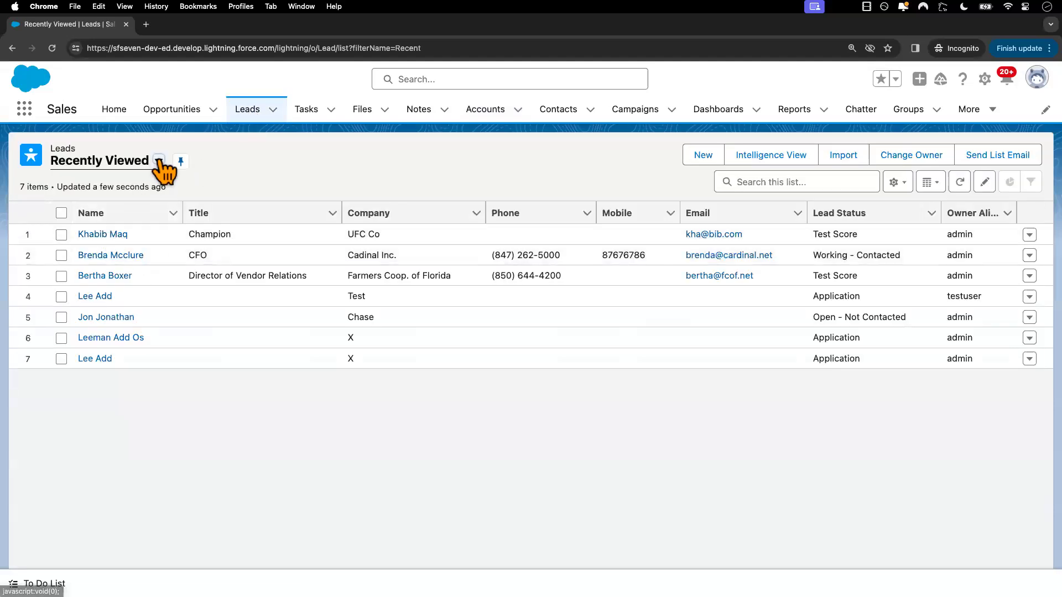
pyautogui.click(159, 161)
pyautogui.click(132, 212)
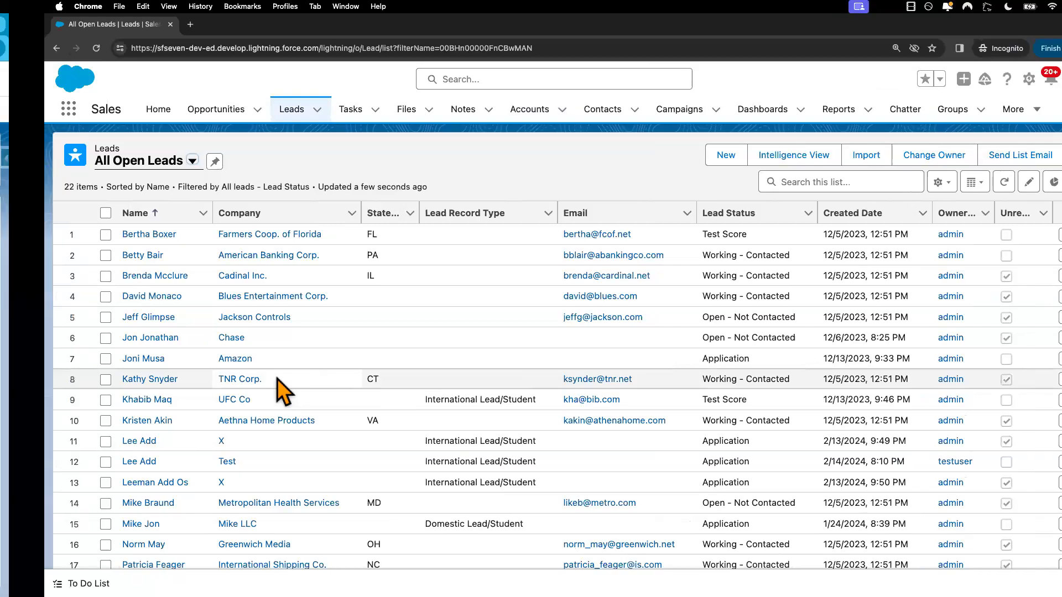
# In the admin window's Sharing Settings, check the organization-wide default internal access for Account and Contract
pyautogui.hotkey('ctrl', 'Left')
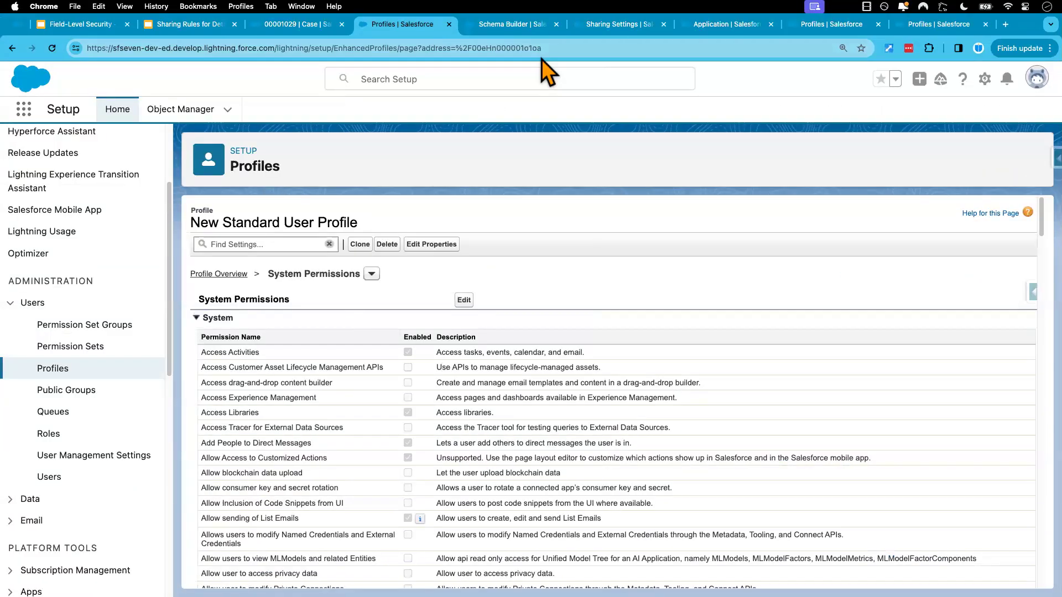
pyautogui.click(613, 25)
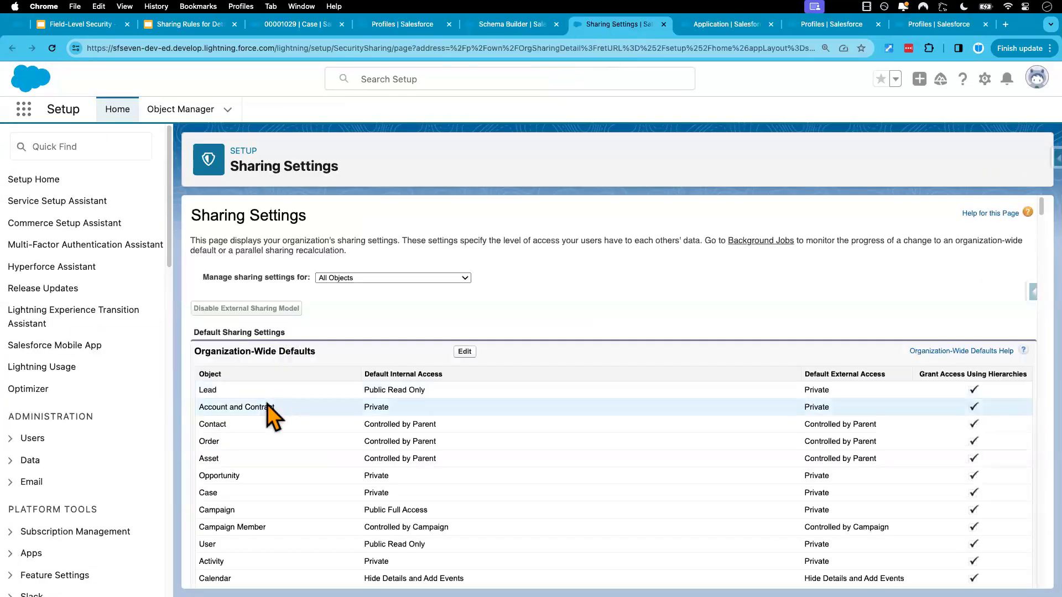
pyautogui.moveTo(200, 408); pyautogui.dragTo(276, 408)
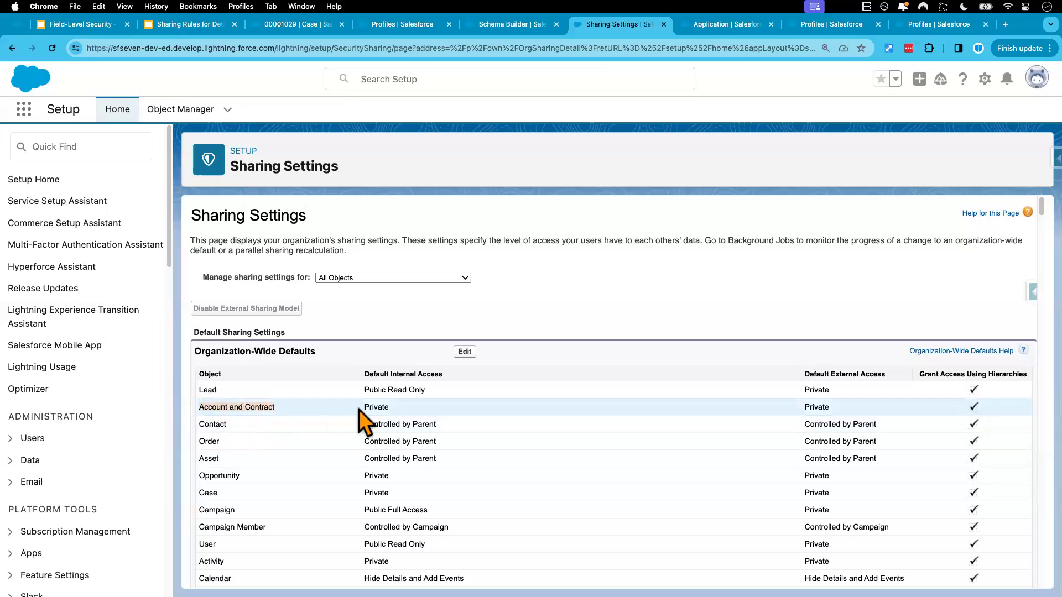
pyautogui.click(389, 408)
# In the test user's session, open the Fin Acct account's details and examine the Account Number and Account Region fields
pyautogui.hotkey('ctrl', 'Right')
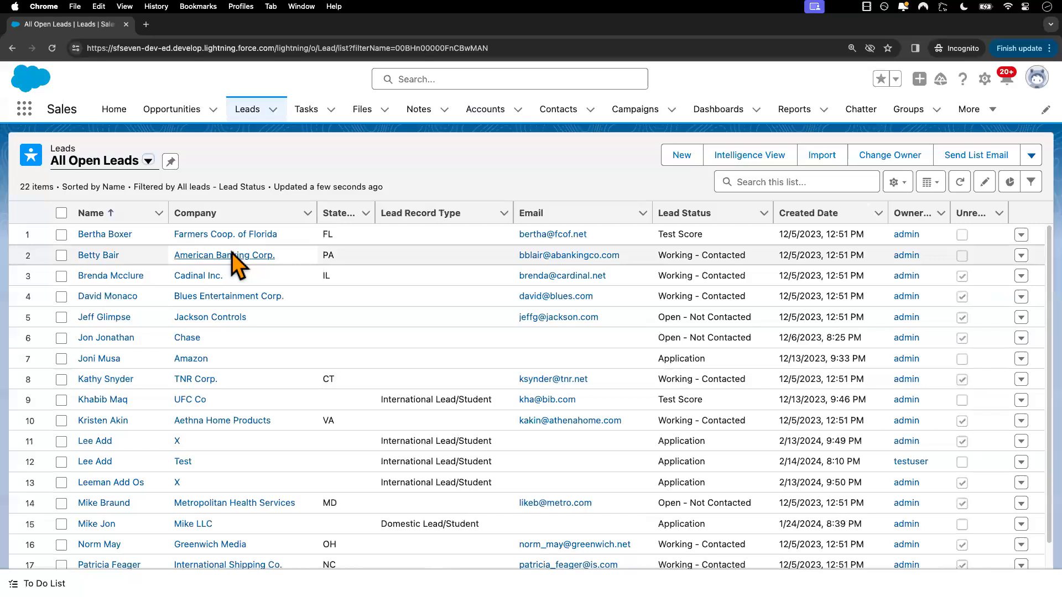
pyautogui.click(494, 111)
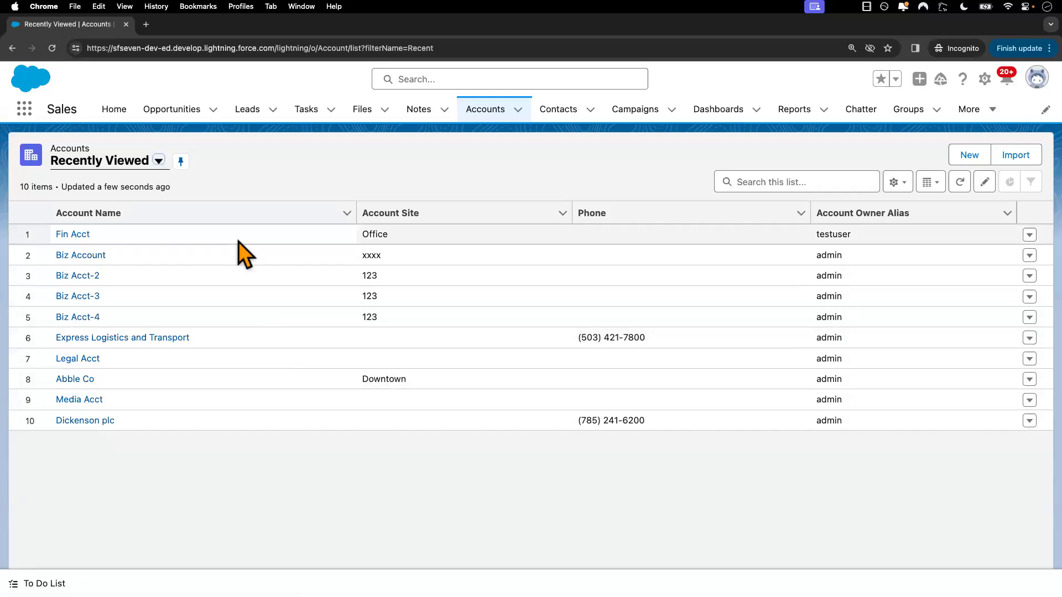
pyautogui.click(81, 236)
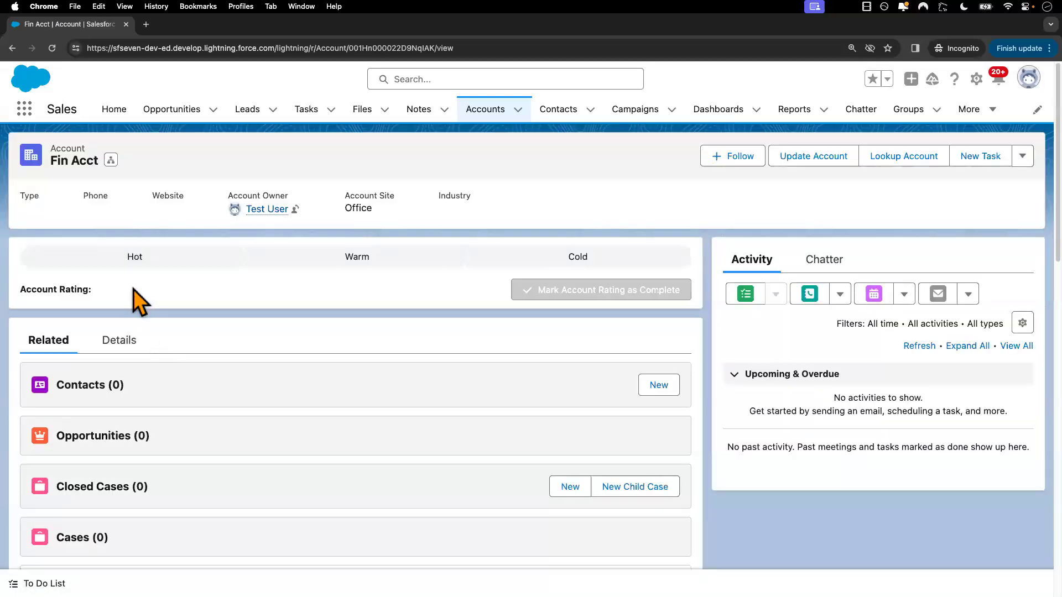
pyautogui.click(118, 341)
pyautogui.scroll(-5, 237, 470)
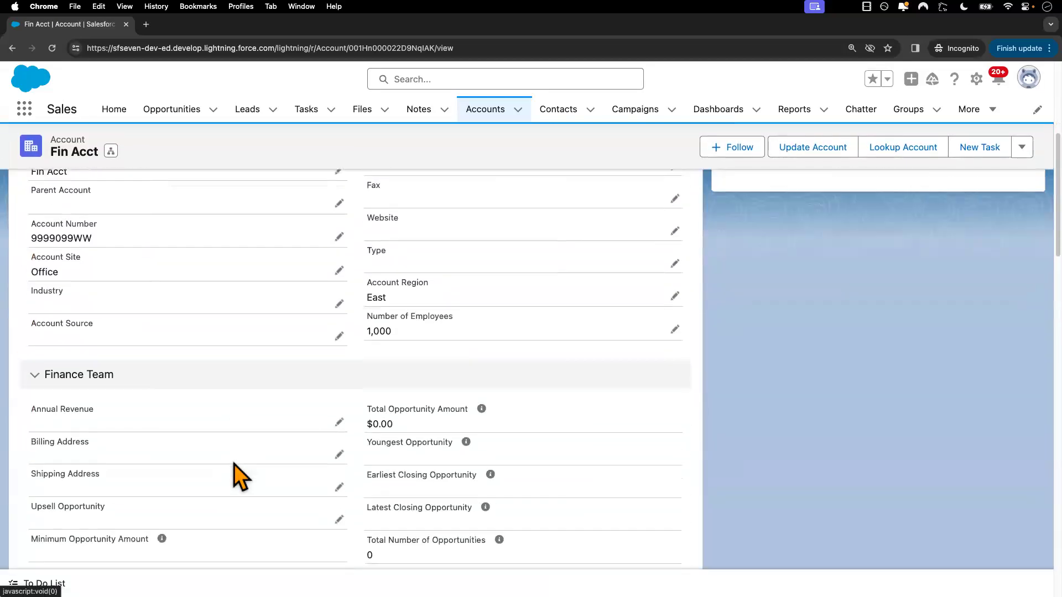
pyautogui.scroll(2, 241, 477)
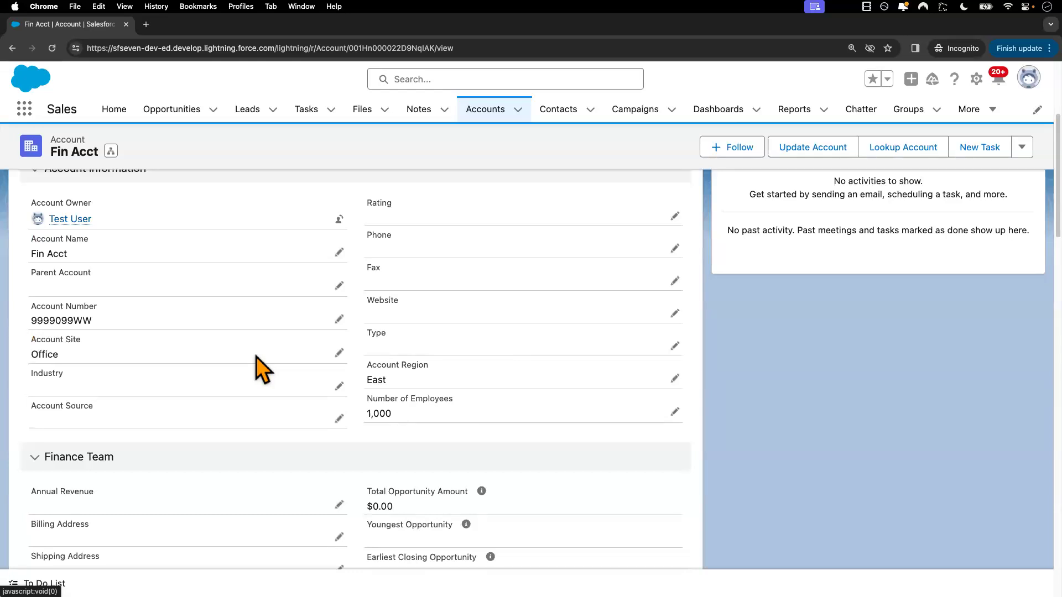
pyautogui.scroll(1, 257, 356)
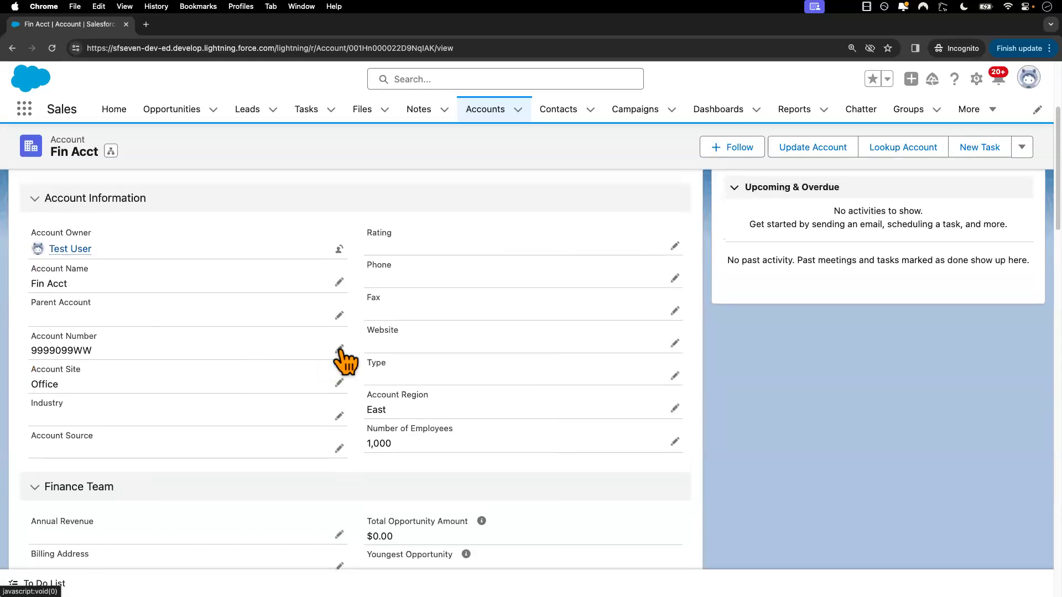
pyautogui.moveTo(99, 341); pyautogui.dragTo(31, 338)
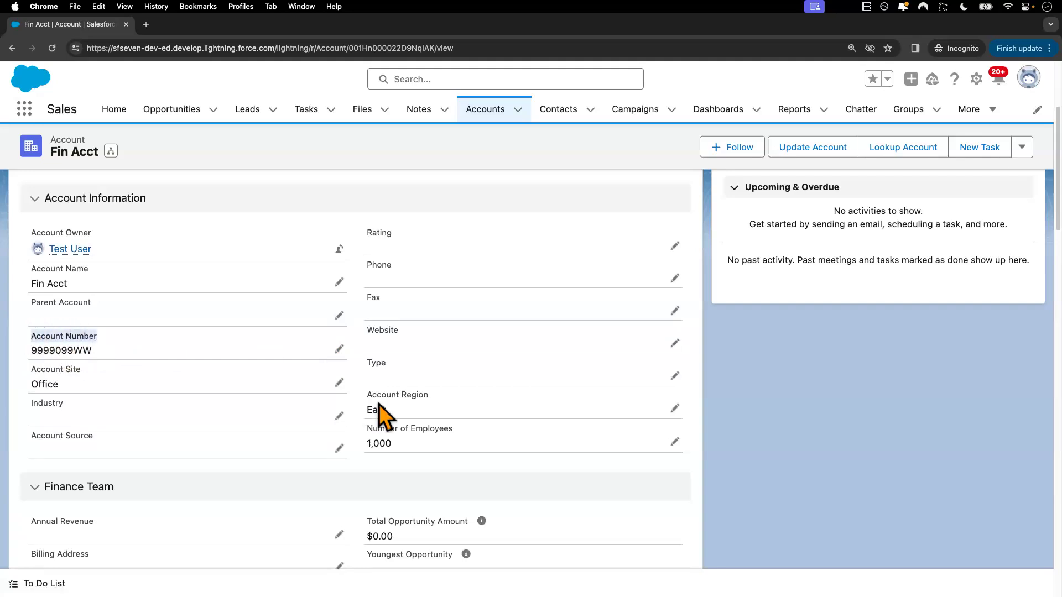
pyautogui.moveTo(433, 396); pyautogui.dragTo(366, 396)
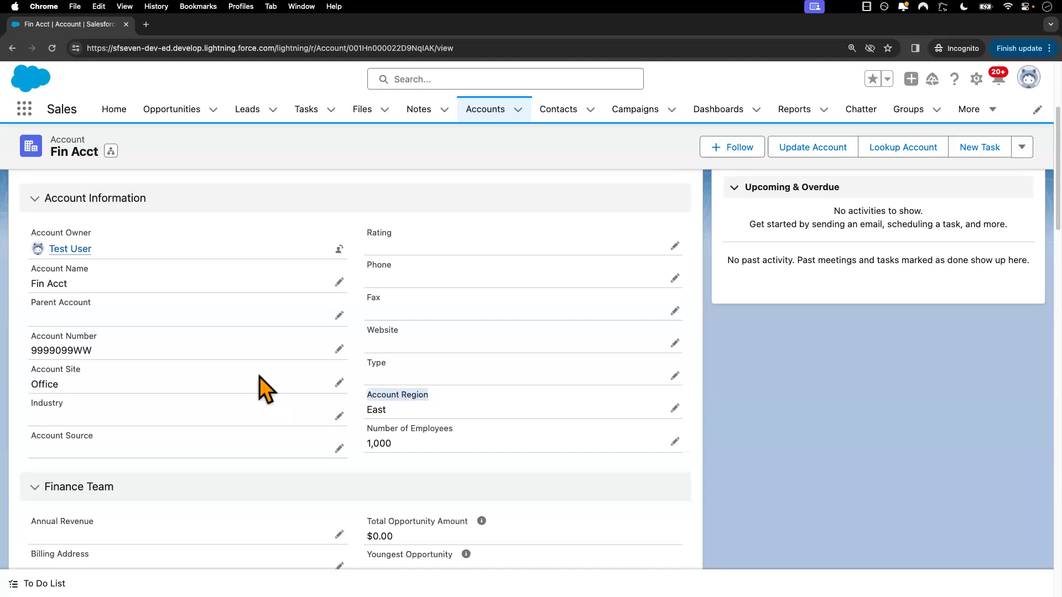
# In the admin window, open the Accounts object settings of the New Standard User Profile
pyautogui.hotkey('ctrl', 'Left')
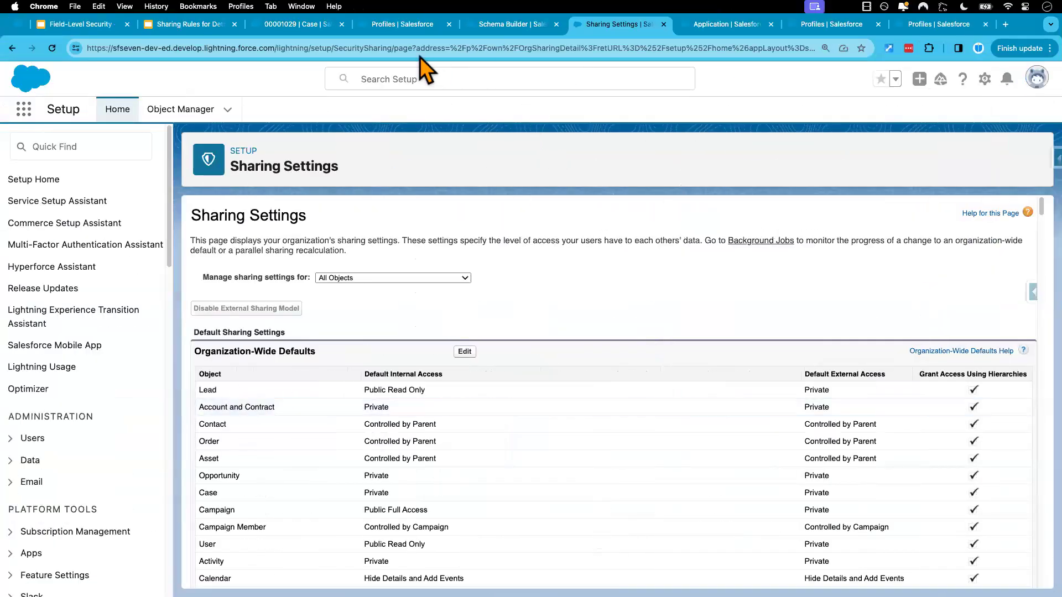
pyautogui.click(404, 25)
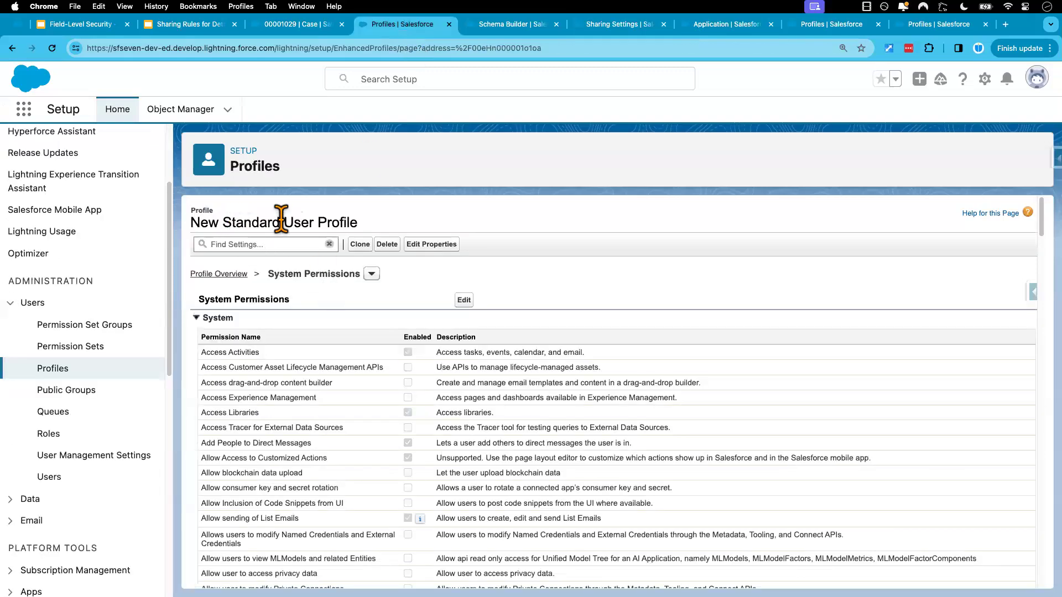
pyautogui.click(372, 274)
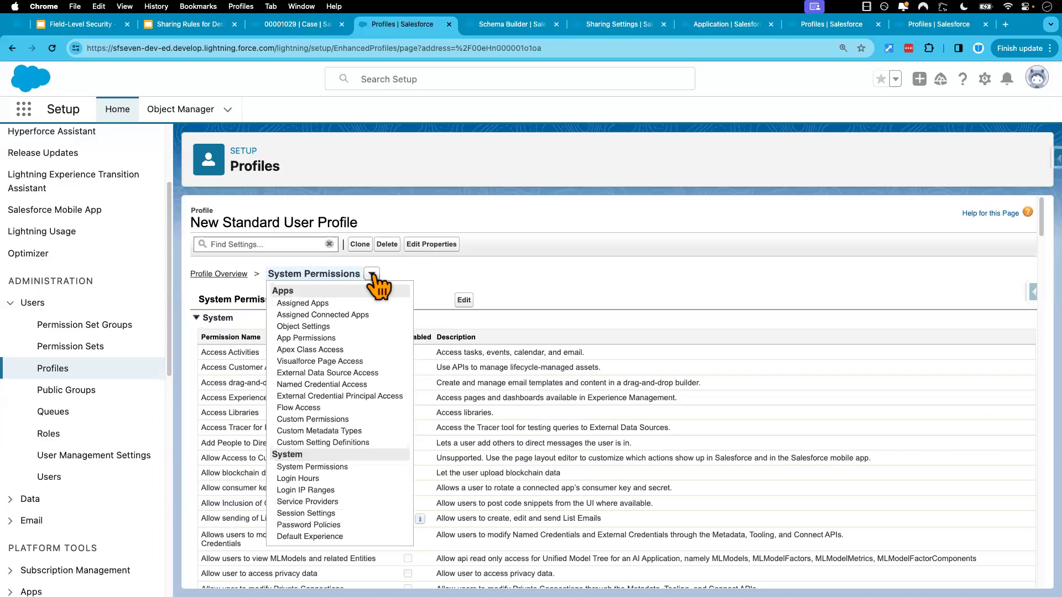
pyautogui.click(320, 327)
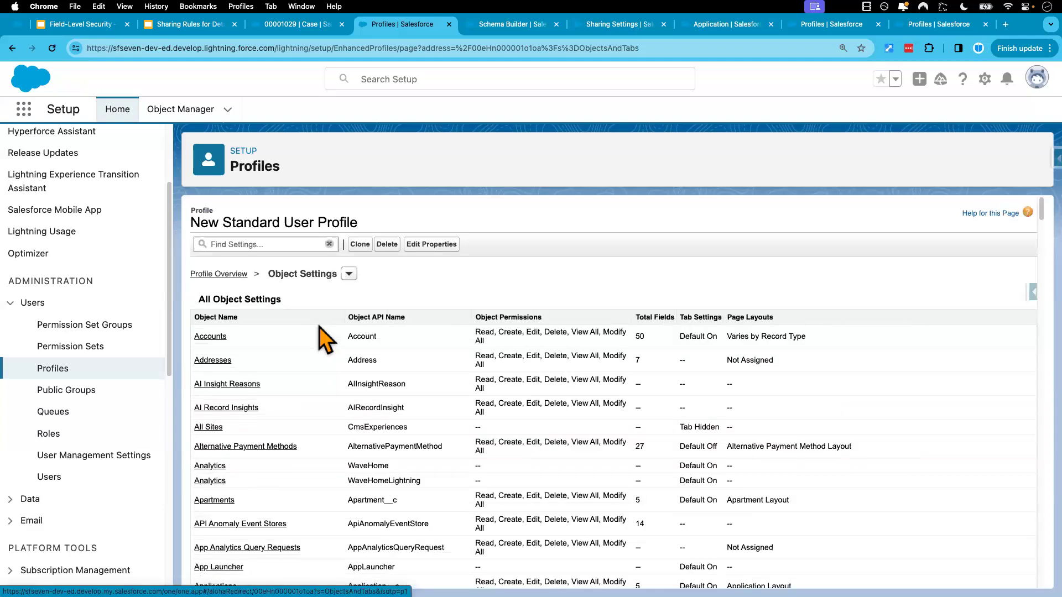
pyautogui.click(209, 338)
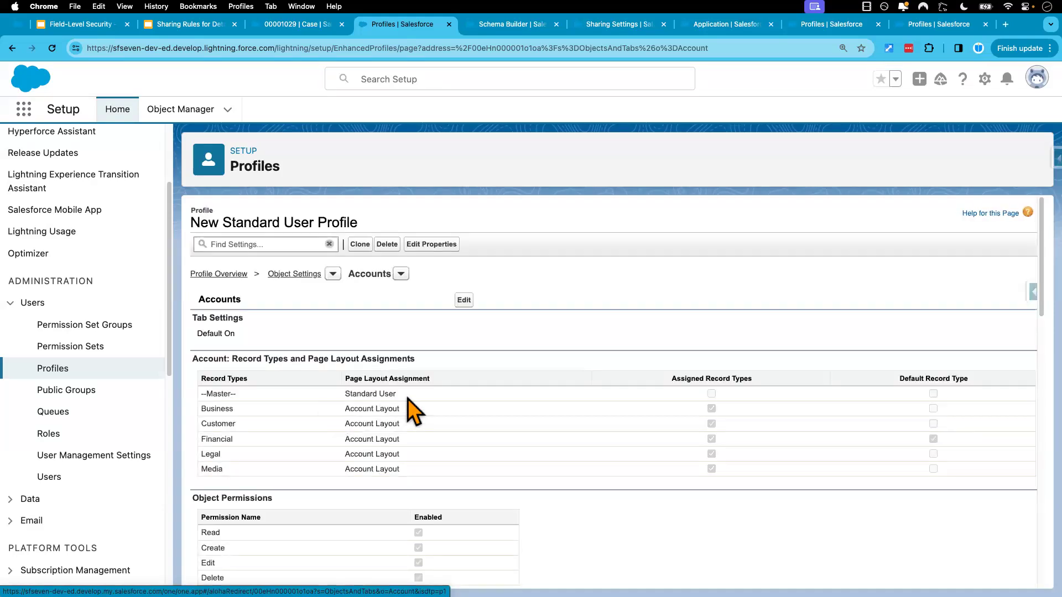
# Remove Edit Access from the Account Number and Account Region fields in the profile's Accounts settings and save
pyautogui.click(464, 300)
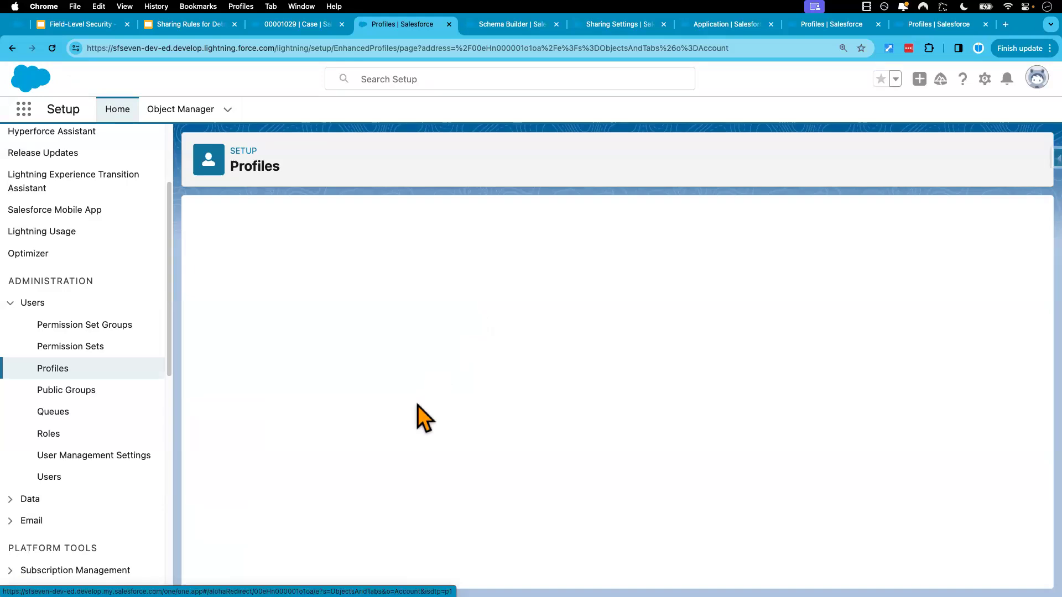
pyautogui.scroll(-5, 418, 484)
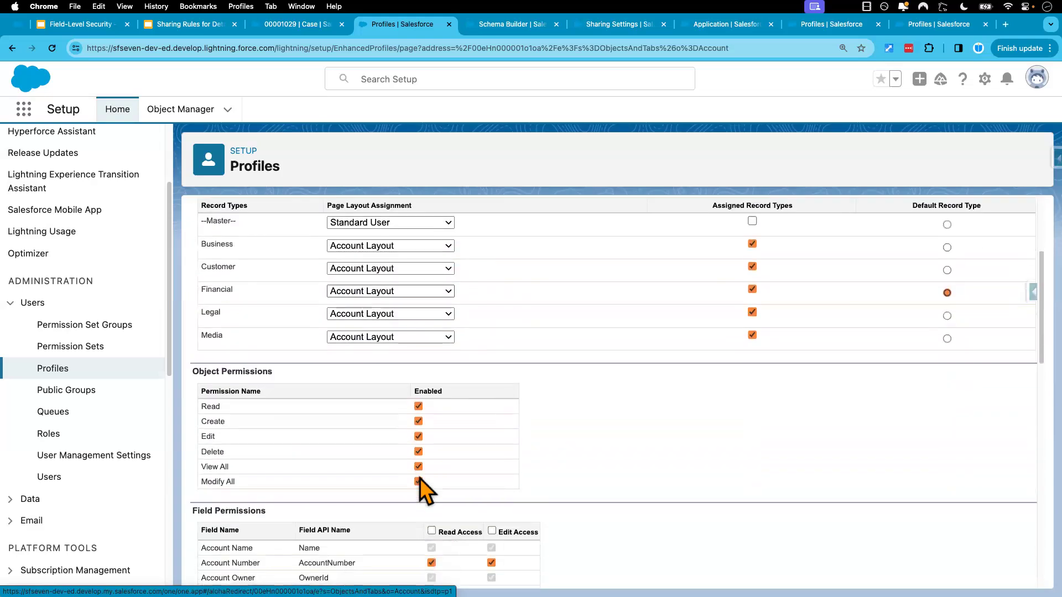
pyautogui.scroll(-2, 420, 486)
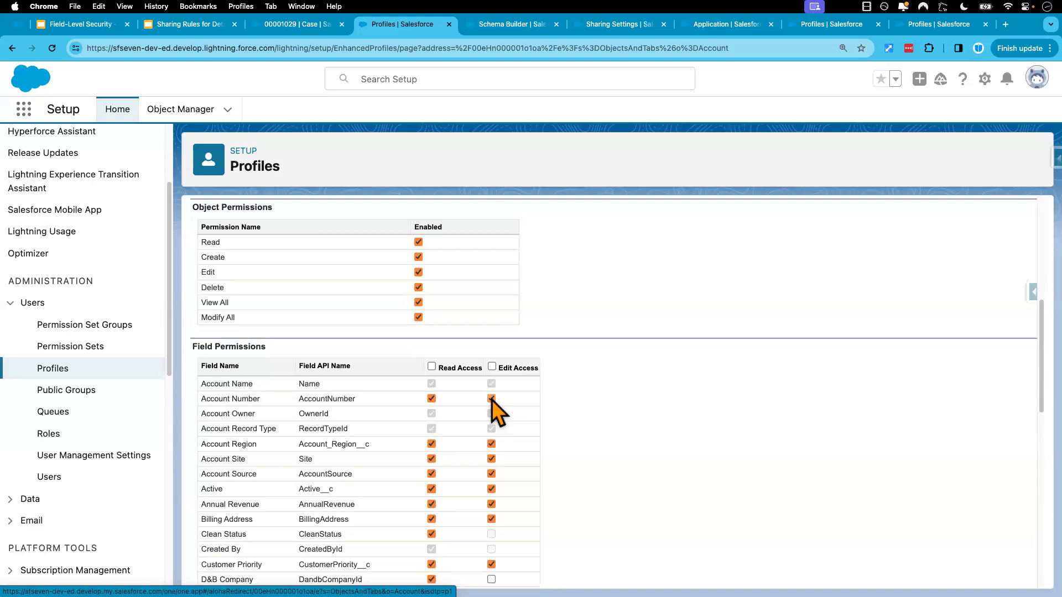
pyautogui.click(491, 444)
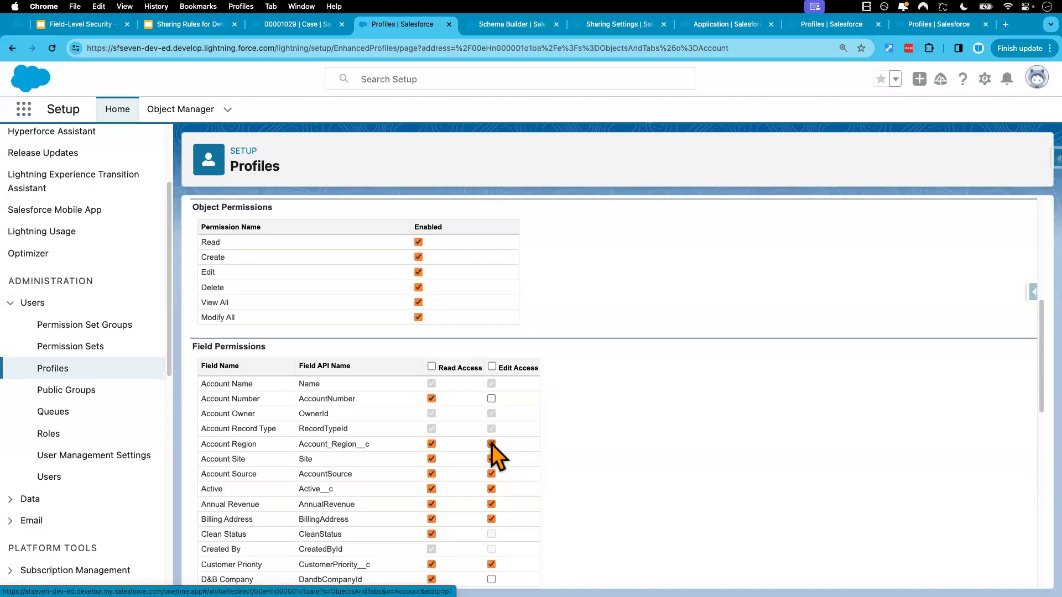
pyautogui.scroll(6, 566, 379)
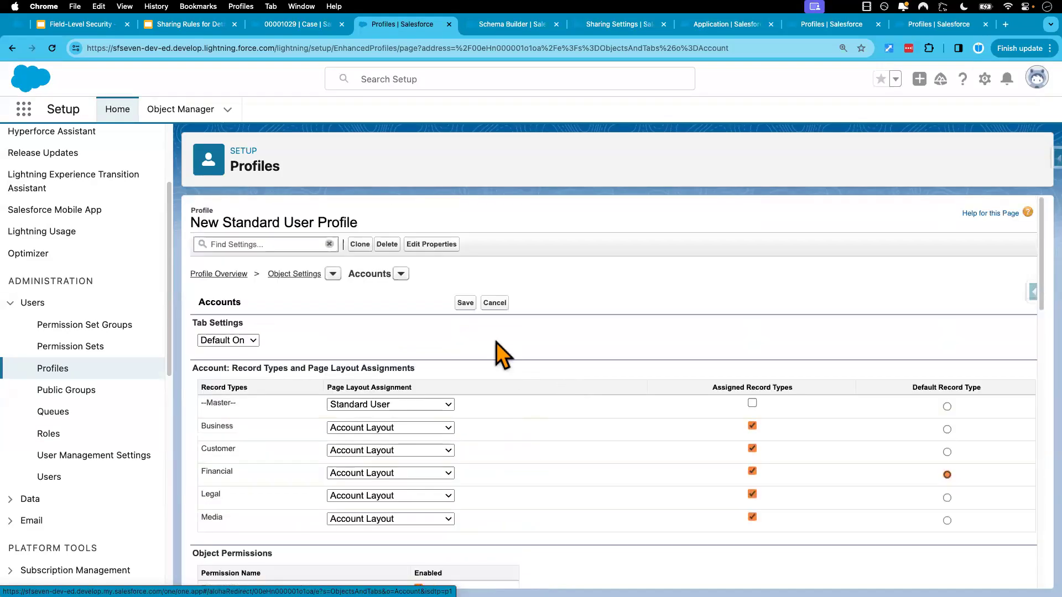
pyautogui.click(466, 304)
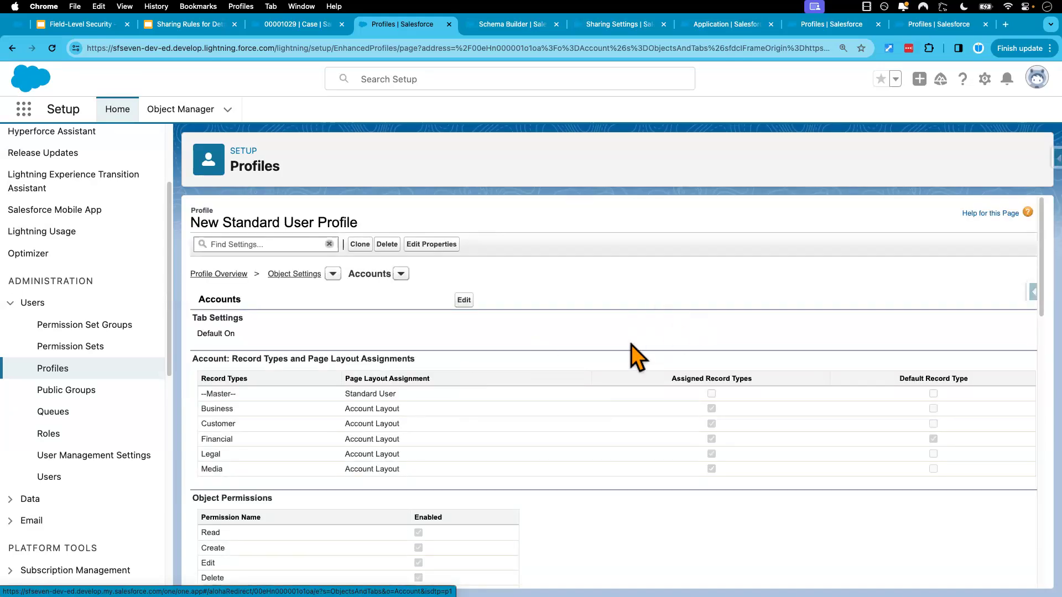
# In the test user's session, reload the Fin Acct account and check whether Account Number and Account Region are editable in its details
pyautogui.hotkey('ctrl', 'Right')
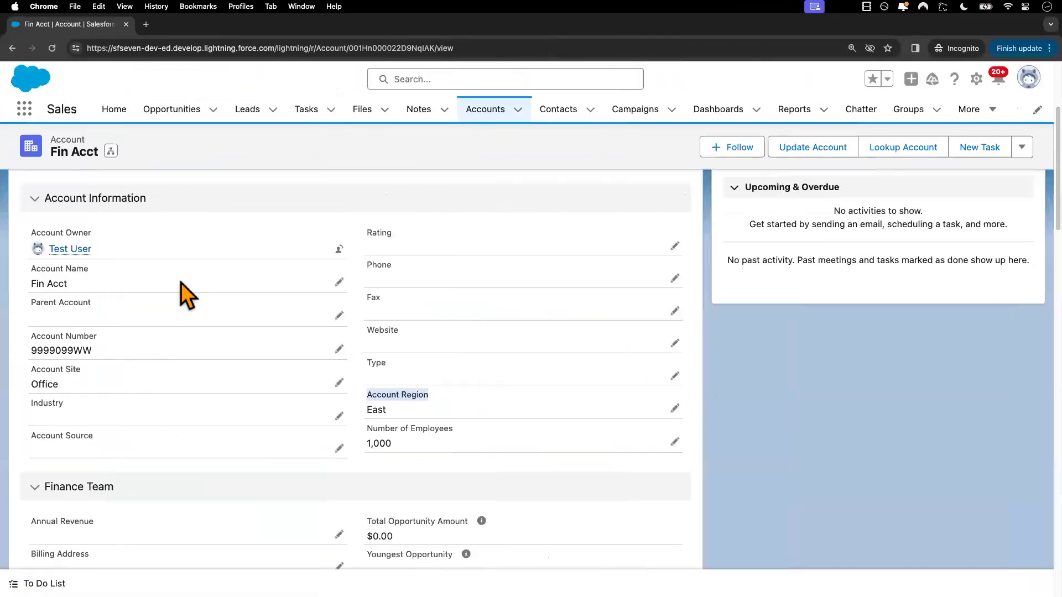
pyautogui.click(53, 50)
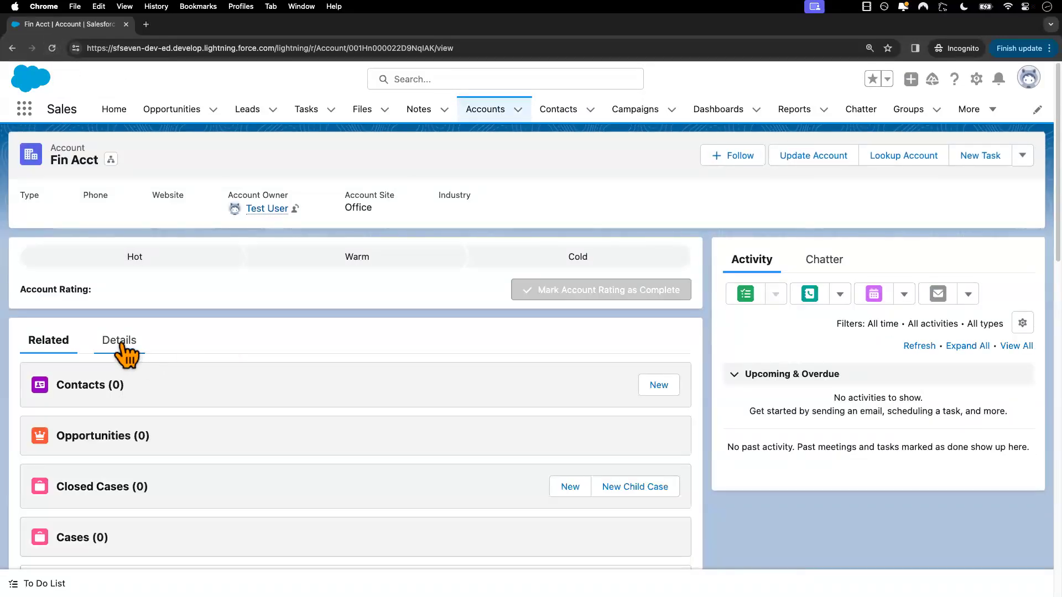
pyautogui.click(119, 343)
pyautogui.scroll(-3, 224, 387)
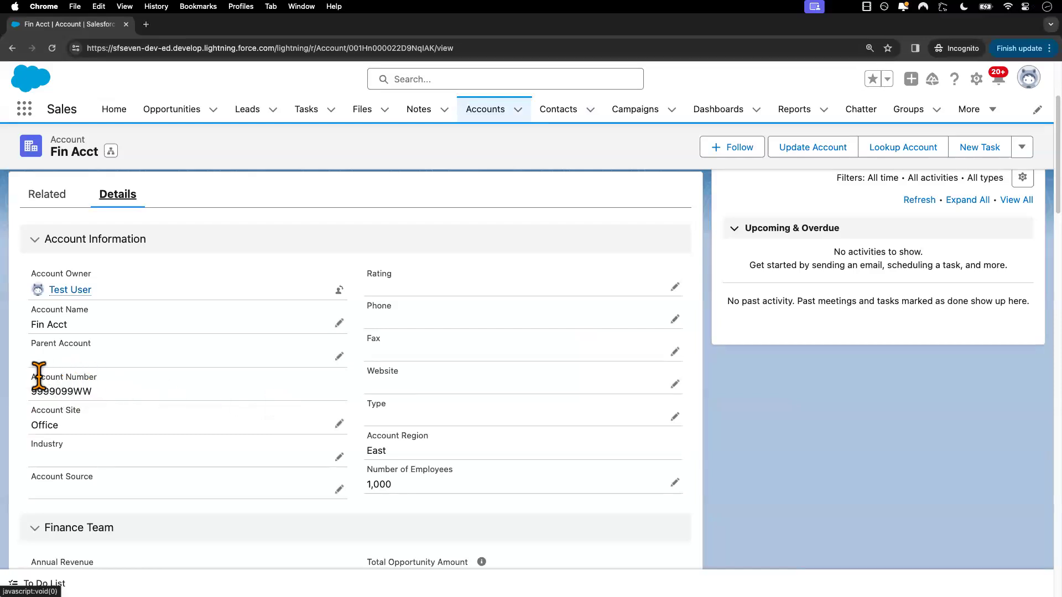
pyautogui.moveTo(32, 377); pyautogui.dragTo(114, 386)
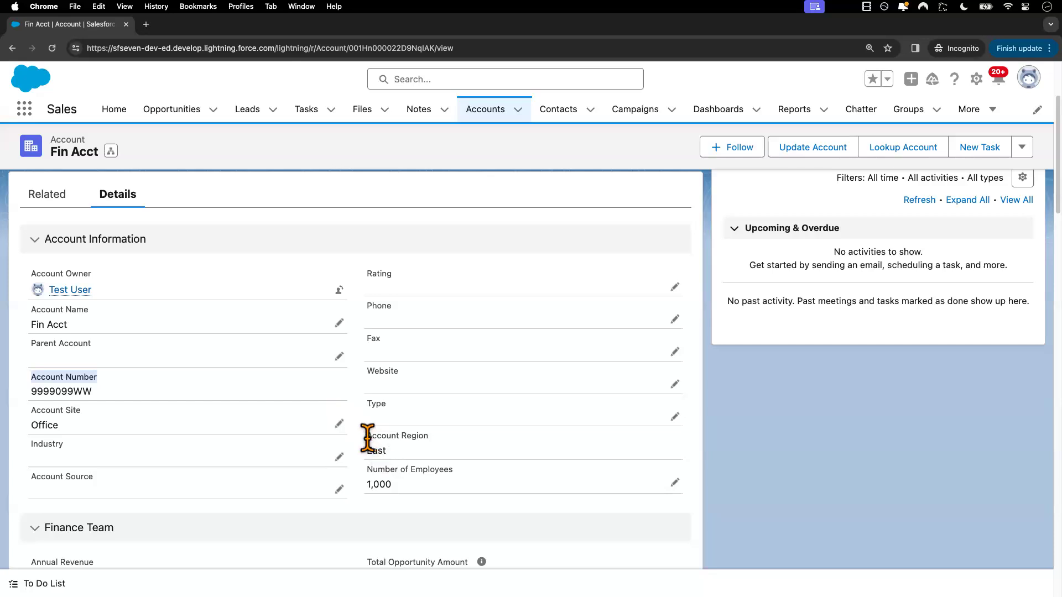
pyautogui.moveTo(367, 435); pyautogui.dragTo(449, 439)
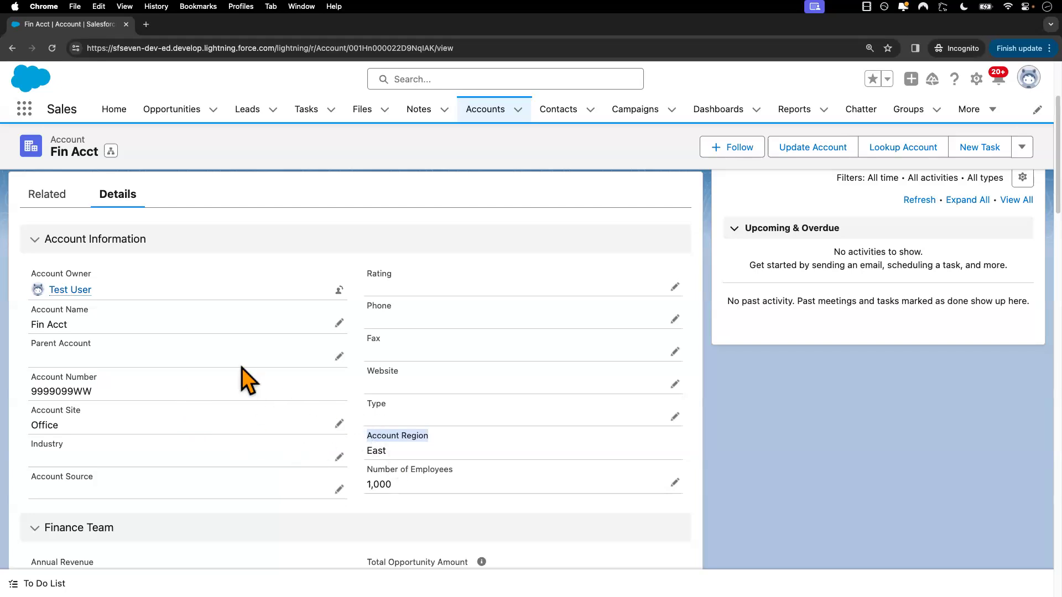
# Back in the admin window, remove Read Access from the Account Number and Account Region fields in the profile's Accounts settings and save
pyautogui.hotkey('ctrl', 'Left')
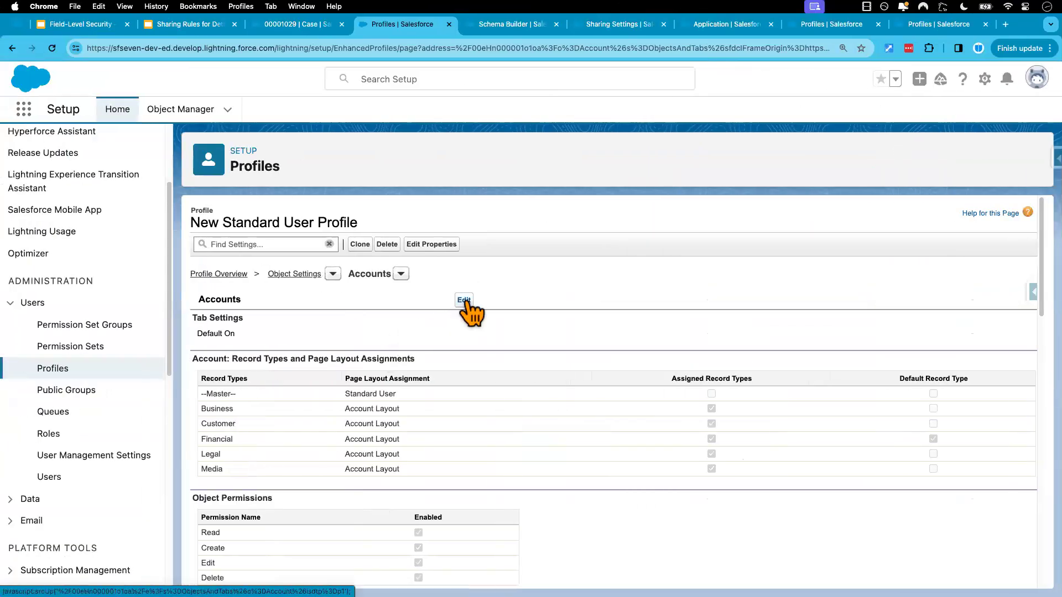
pyautogui.click(464, 300)
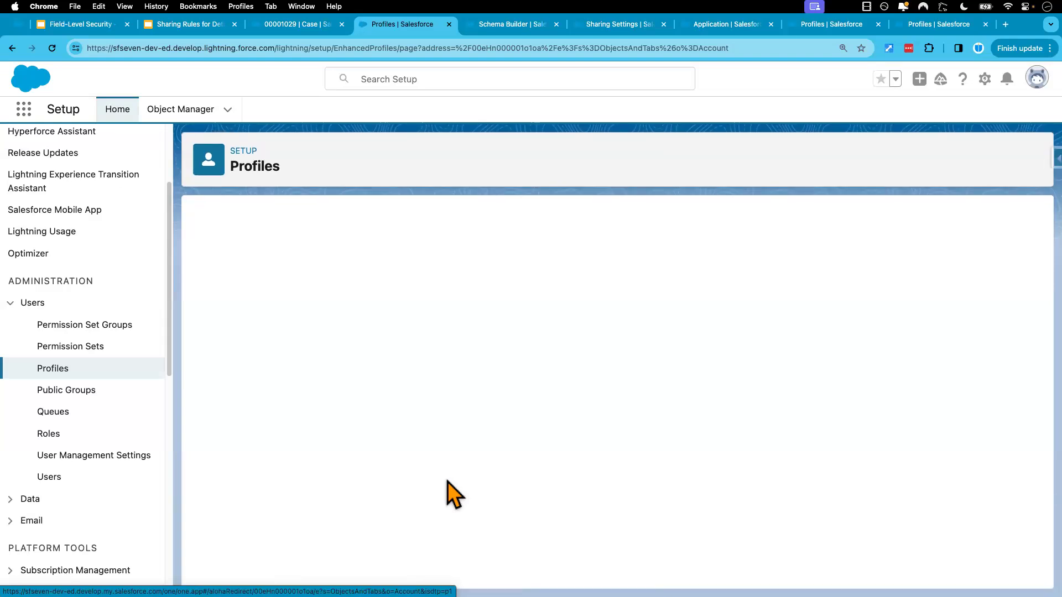
pyautogui.scroll(-8, 454, 494)
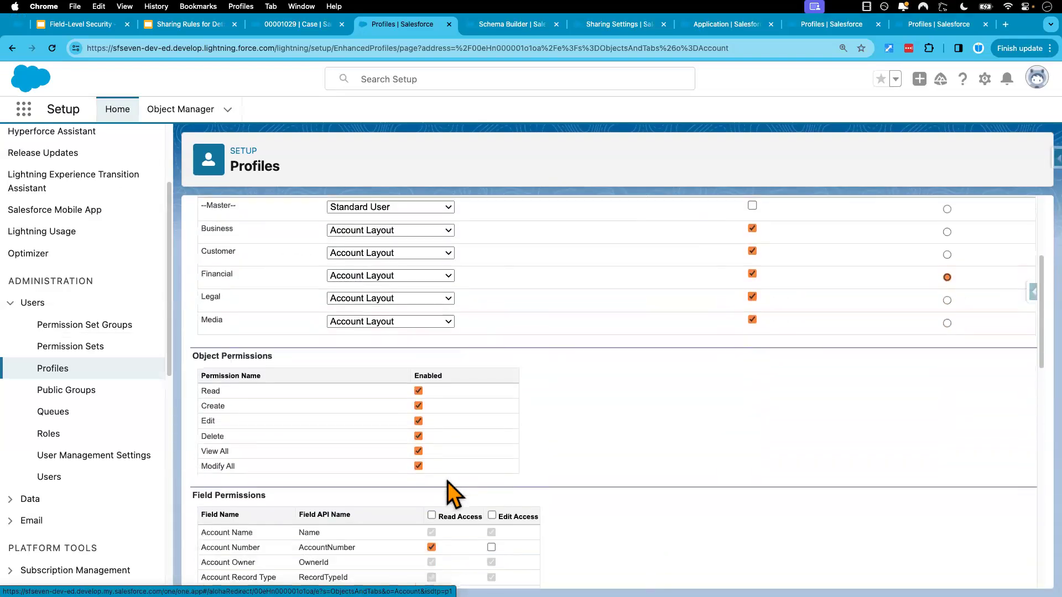
pyautogui.click(431, 421)
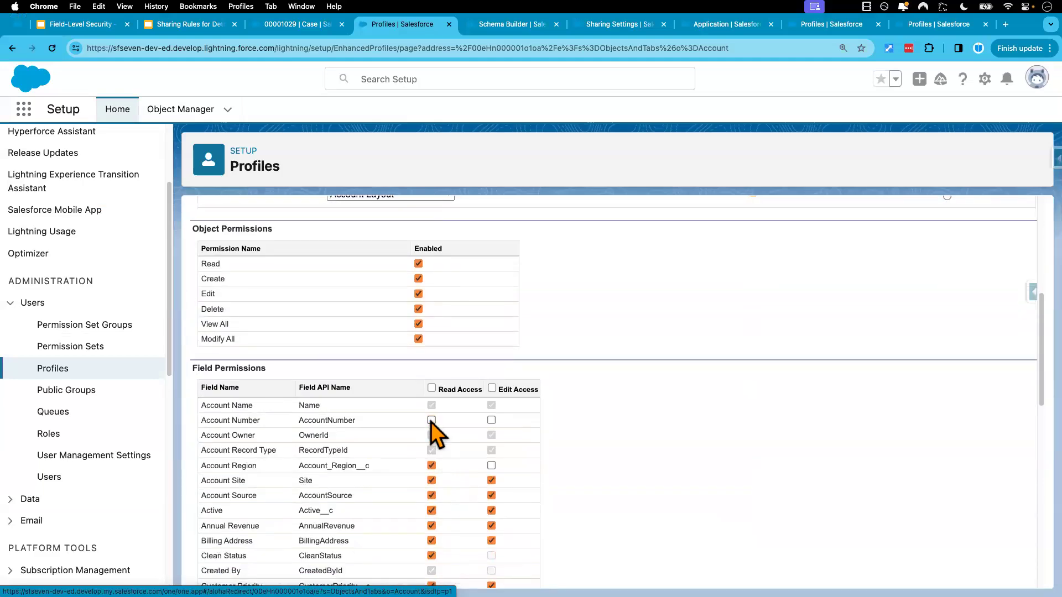
pyautogui.scroll(-1, 448, 492)
pyautogui.click(431, 440)
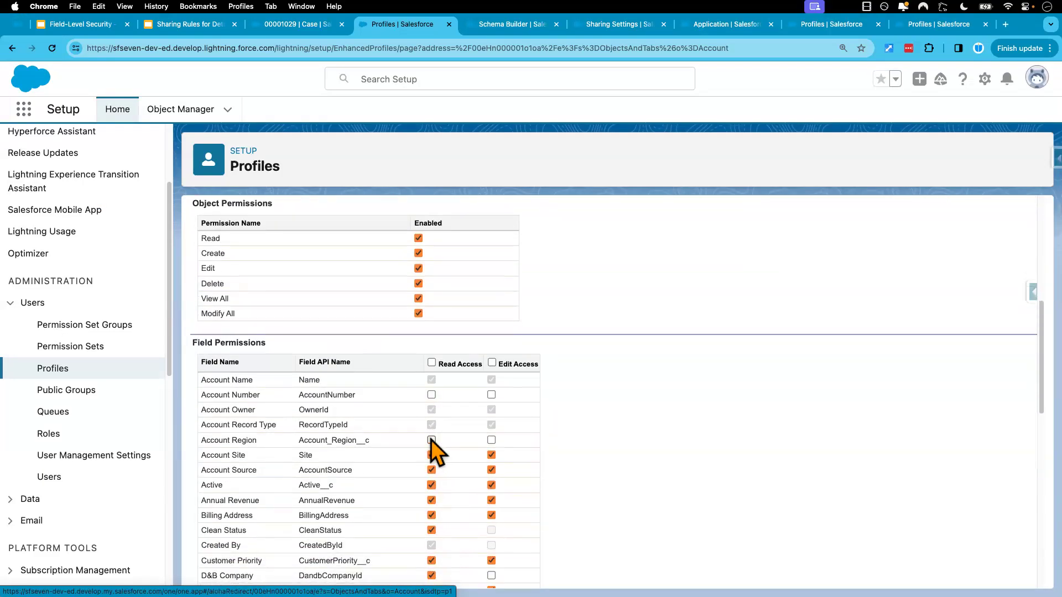
pyautogui.scroll(7, 434, 432)
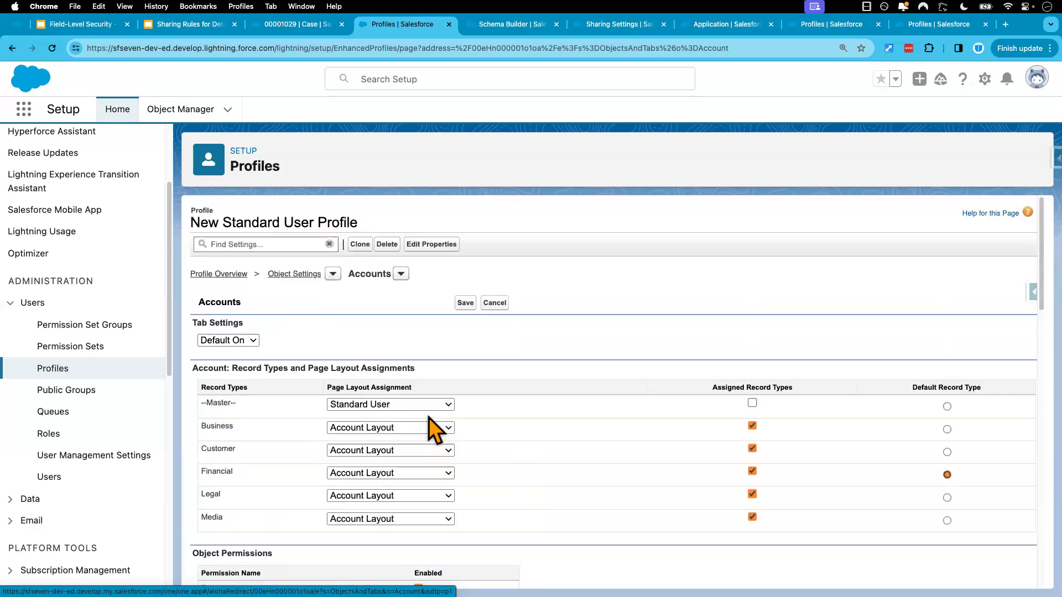
pyautogui.click(465, 303)
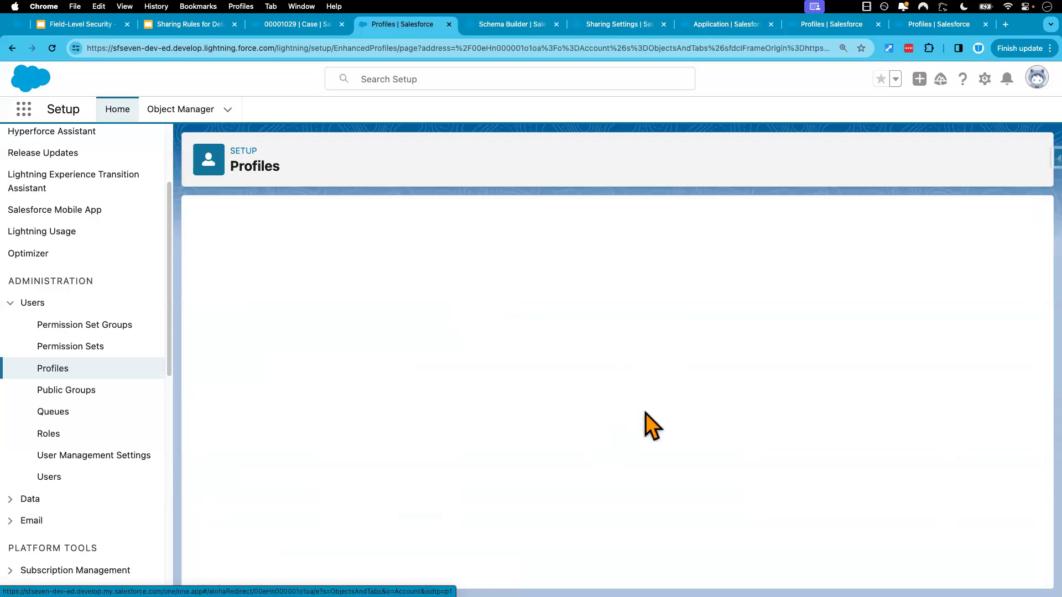
# Reload Fin Acct in the test user's session and check whether its details show values for Account Number and Account Region
pyautogui.hotkey('ctrl', 'Right')
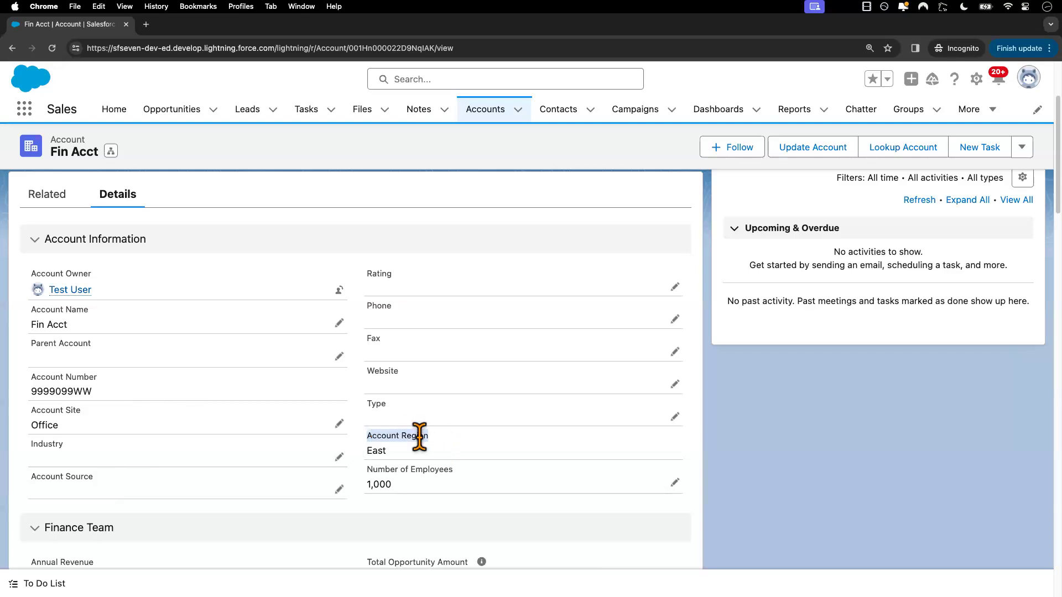
pyautogui.click(52, 49)
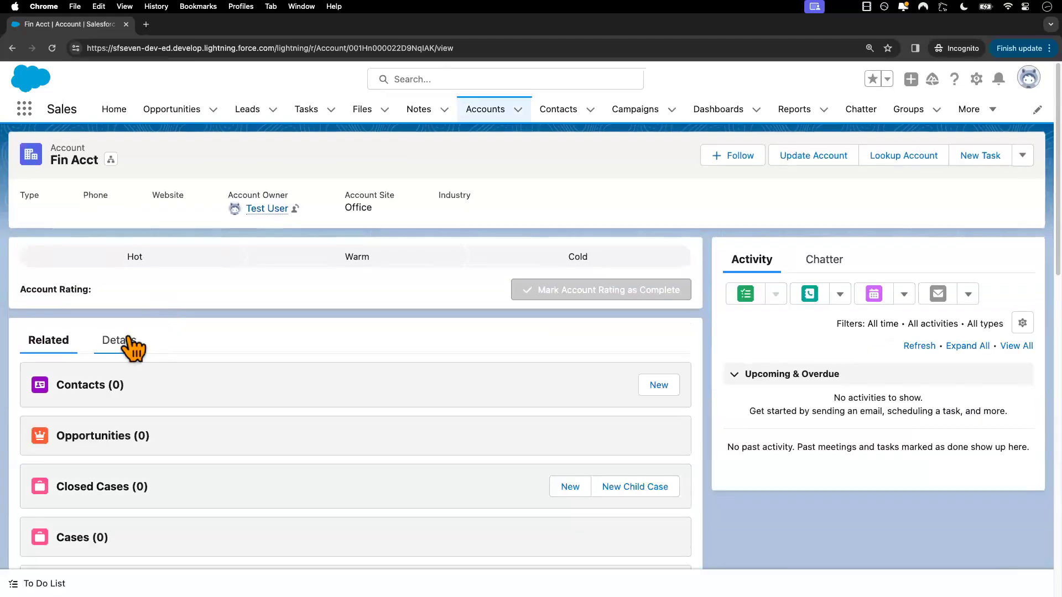
pyautogui.click(126, 342)
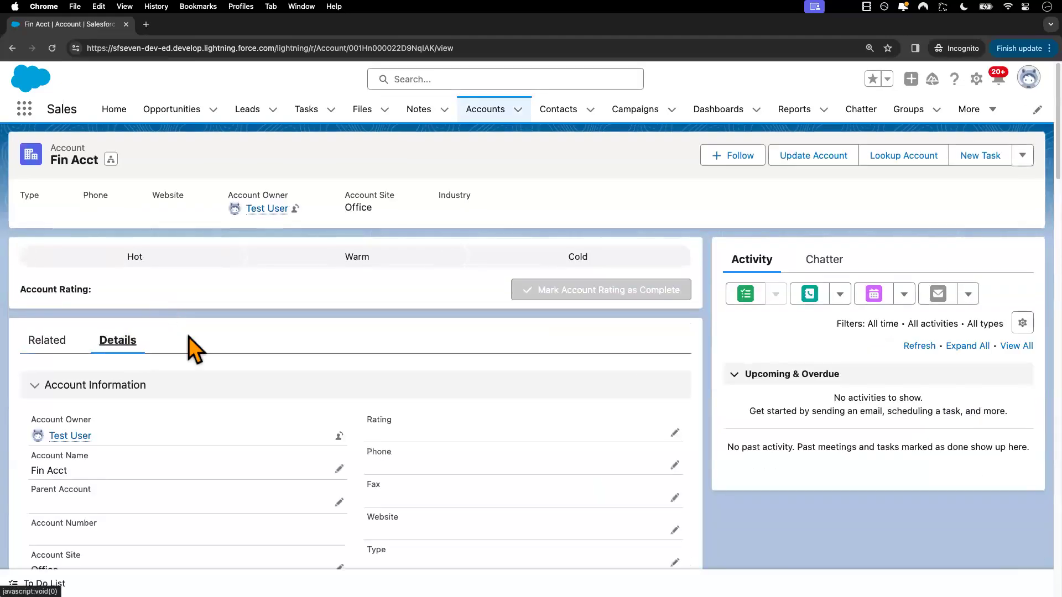
pyautogui.scroll(-4, 256, 360)
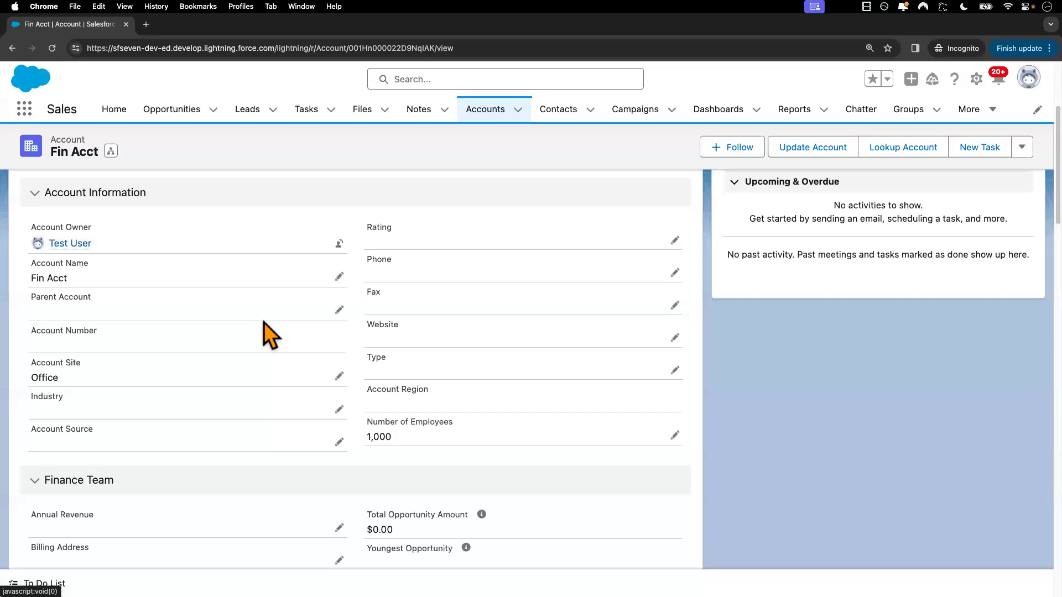
# In the admin window, review the Field-Level Security presentation slide about bypassing FLS, and return to the New Standard User Profile
pyautogui.hotkey('ctrl', 'Left')
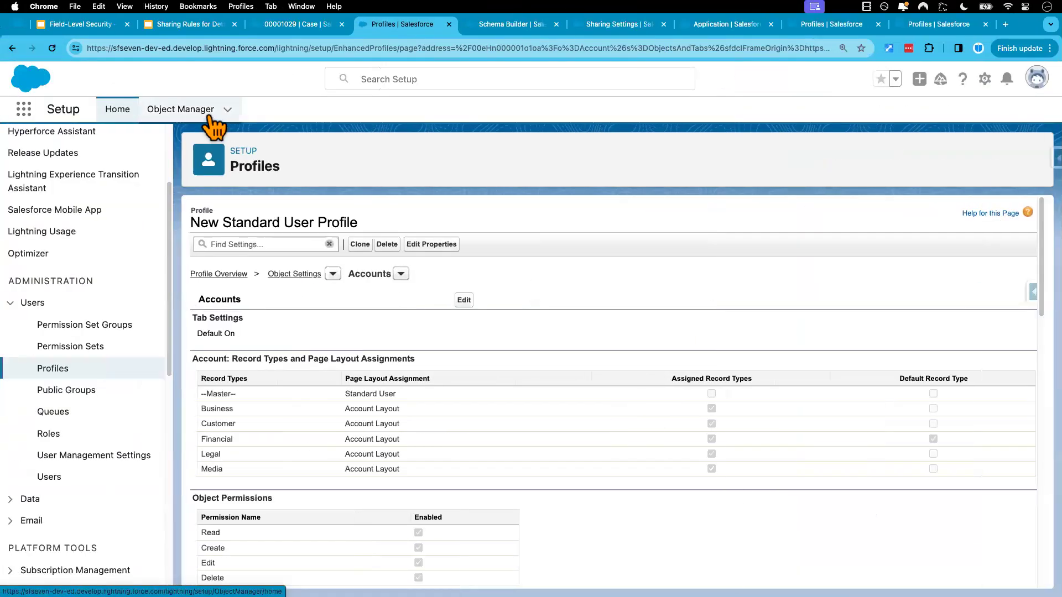
pyautogui.click(95, 32)
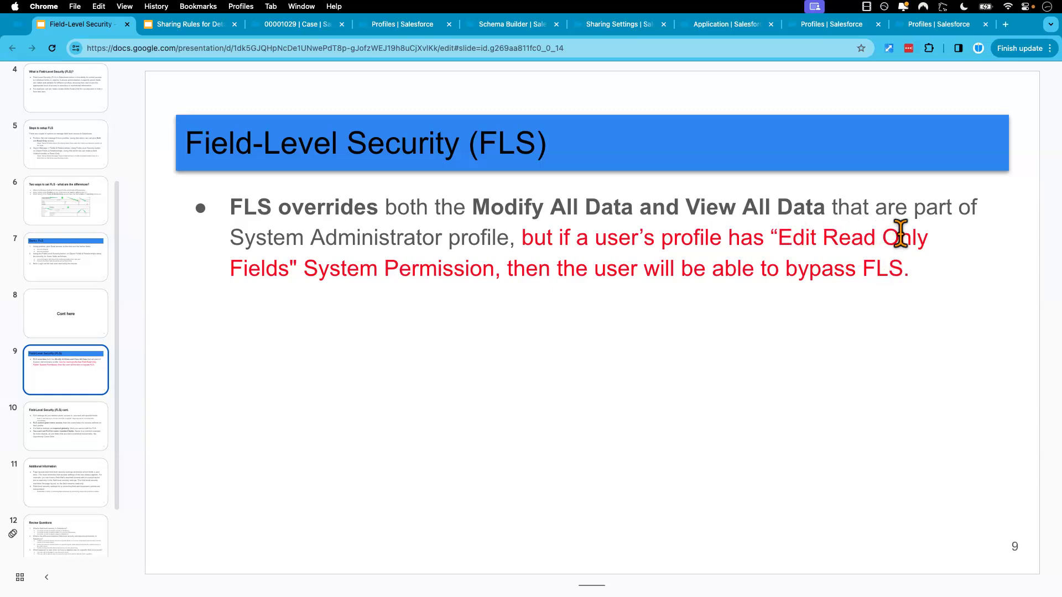
pyautogui.click(390, 25)
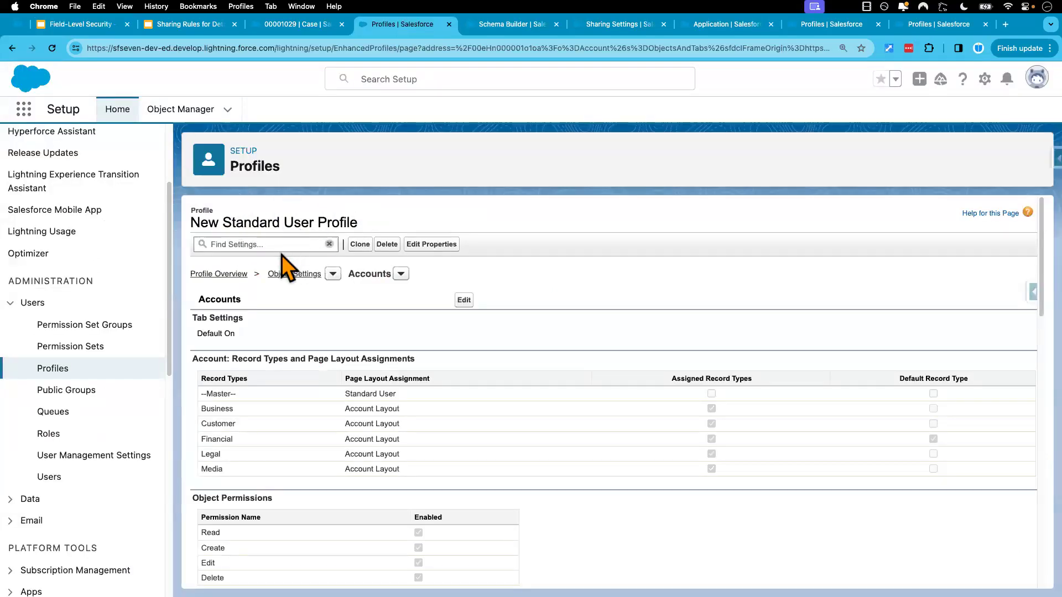
# Search the profile's settings for "edit read only" and go to the Edit Read Only Fields system permission
pyautogui.click(270, 244)
pyautogui.write('edit')
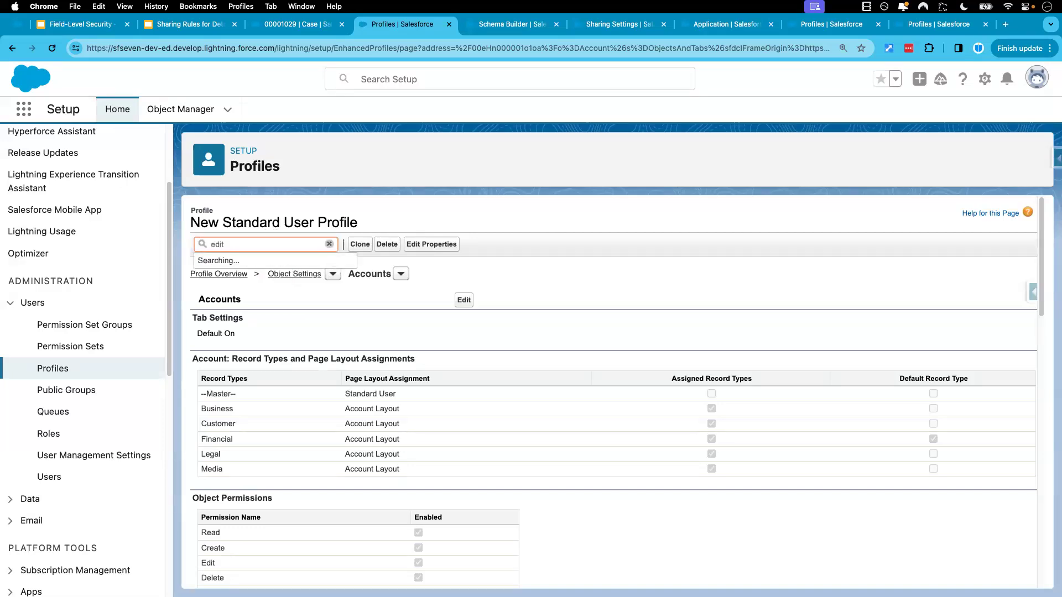
pyautogui.write(' read only')
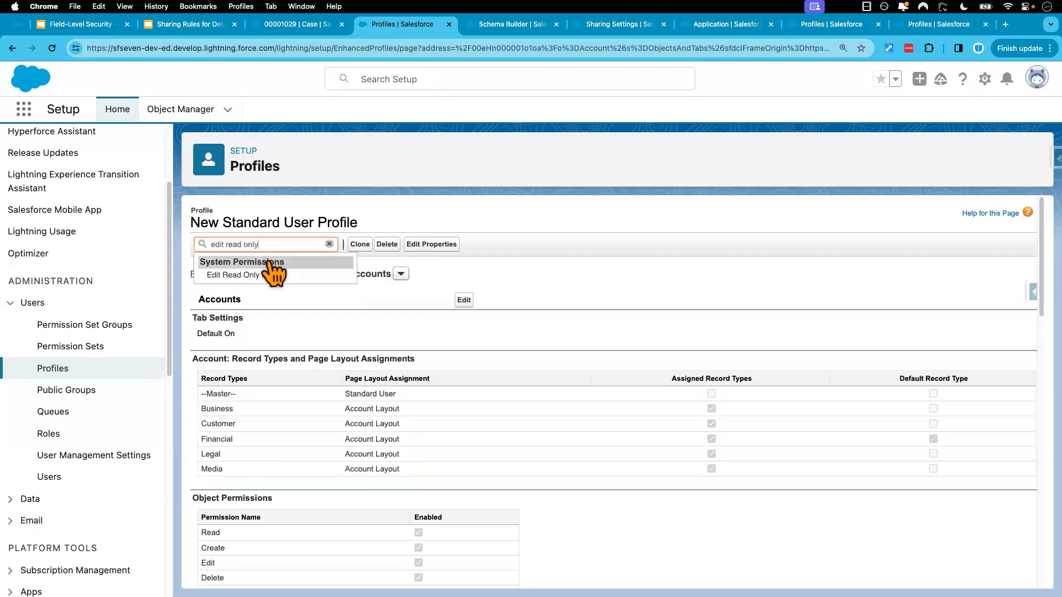
pyautogui.click(249, 274)
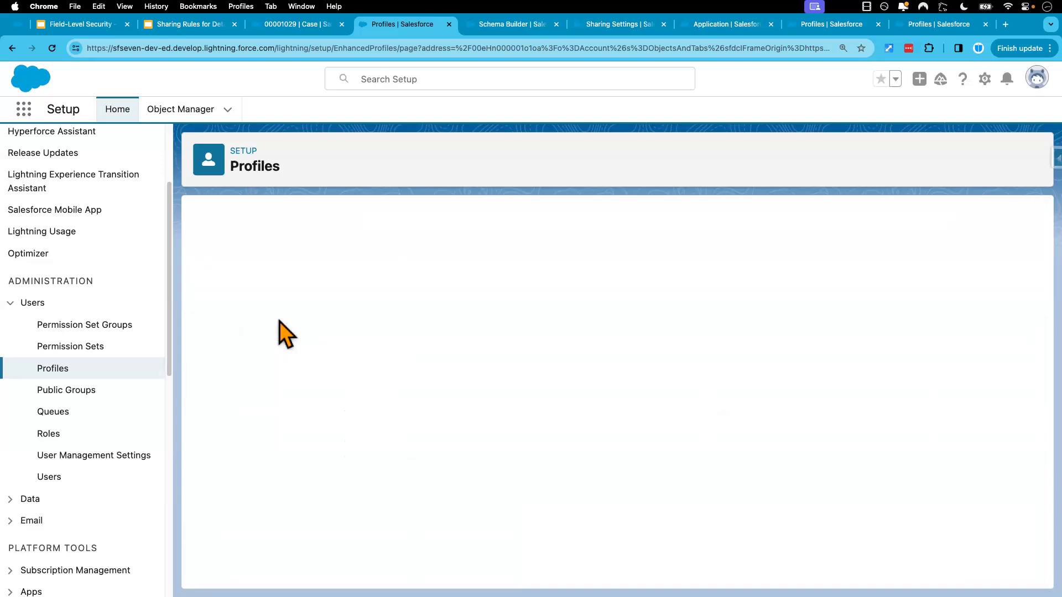
# Find "edit read" in the profile's System Permissions, enable Edit Read Only Fields, and save and confirm the permission change
pyautogui.scroll(2, 338, 332)
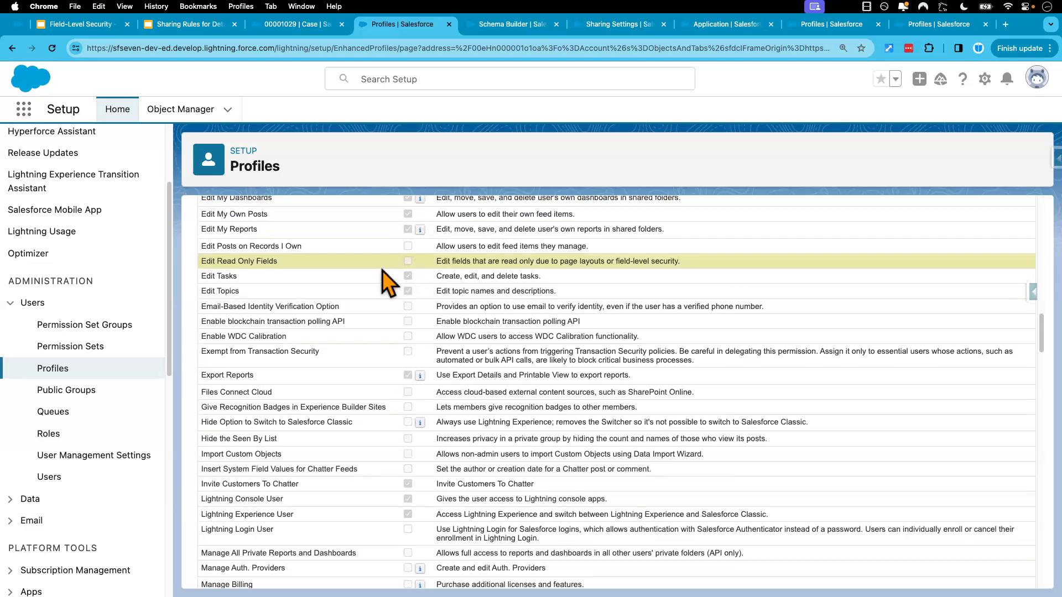
pyautogui.scroll(20, 455, 275)
pyautogui.click(464, 301)
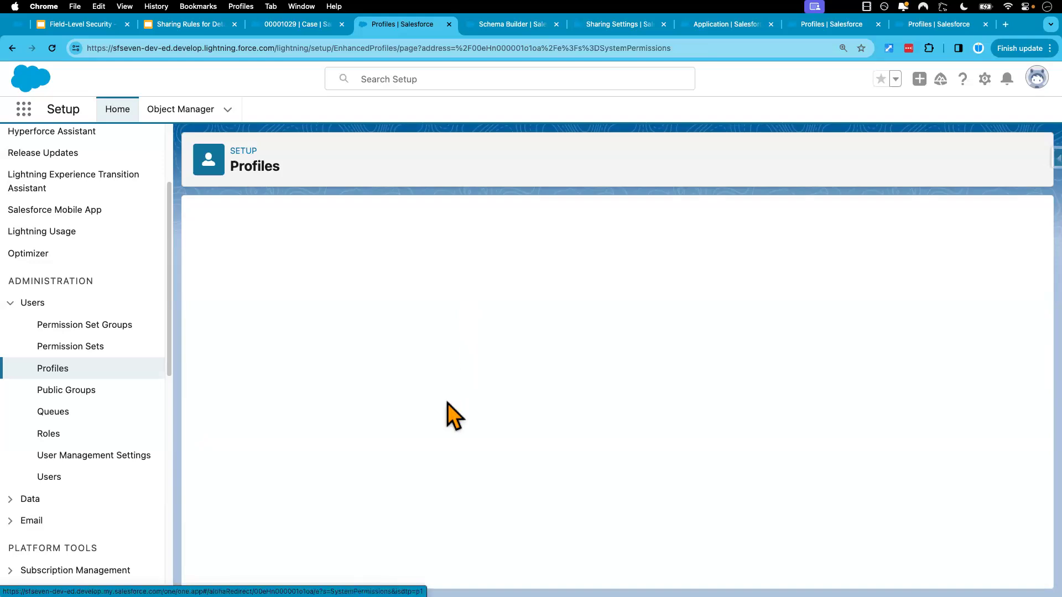
pyautogui.scroll(-5, 448, 406)
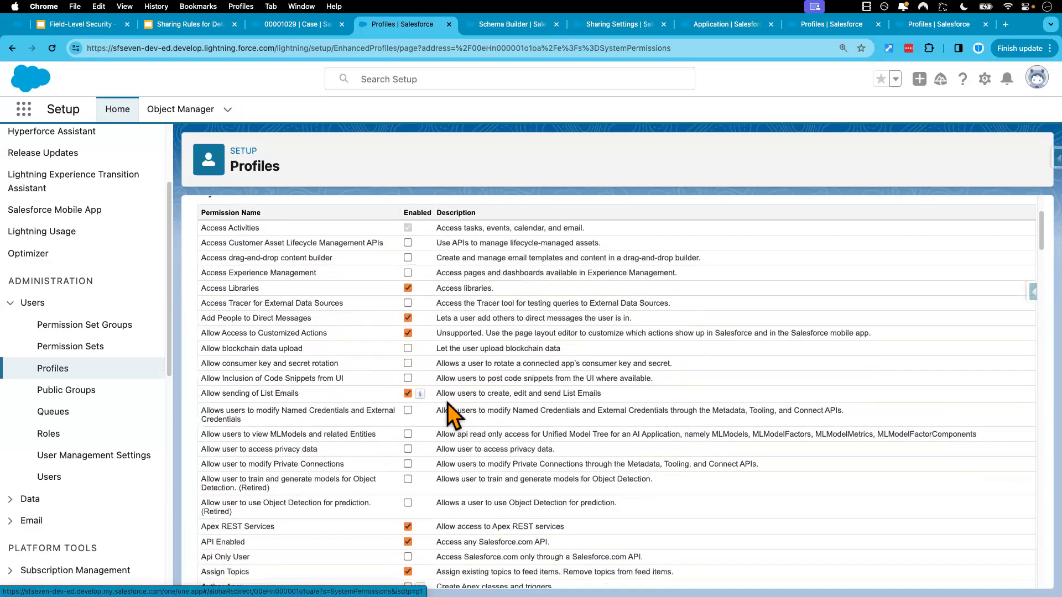
pyautogui.scroll(-3, 480, 323)
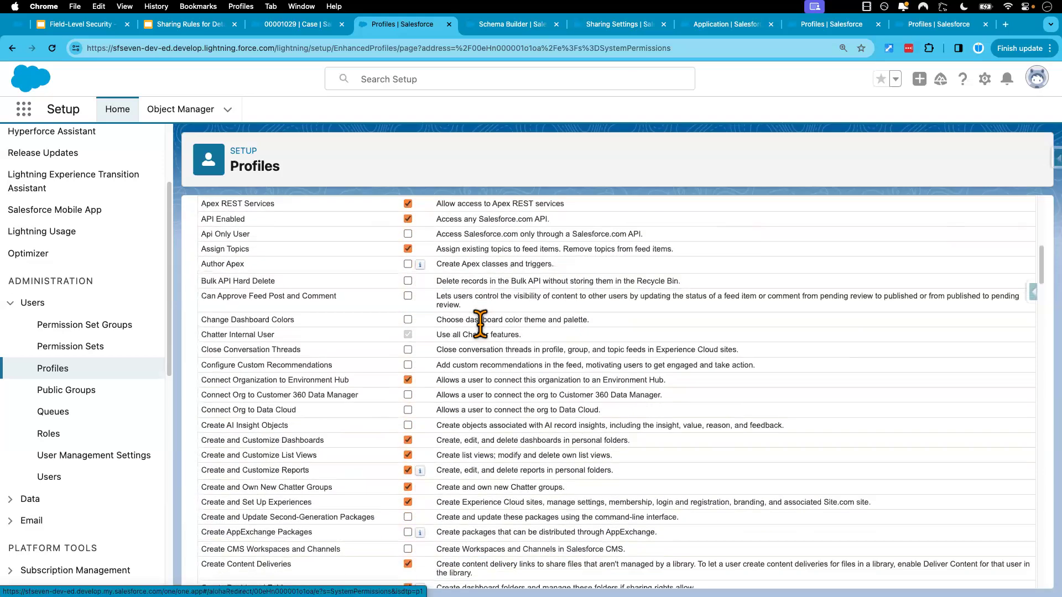
pyautogui.press('super+f')
pyautogui.write('edit read')
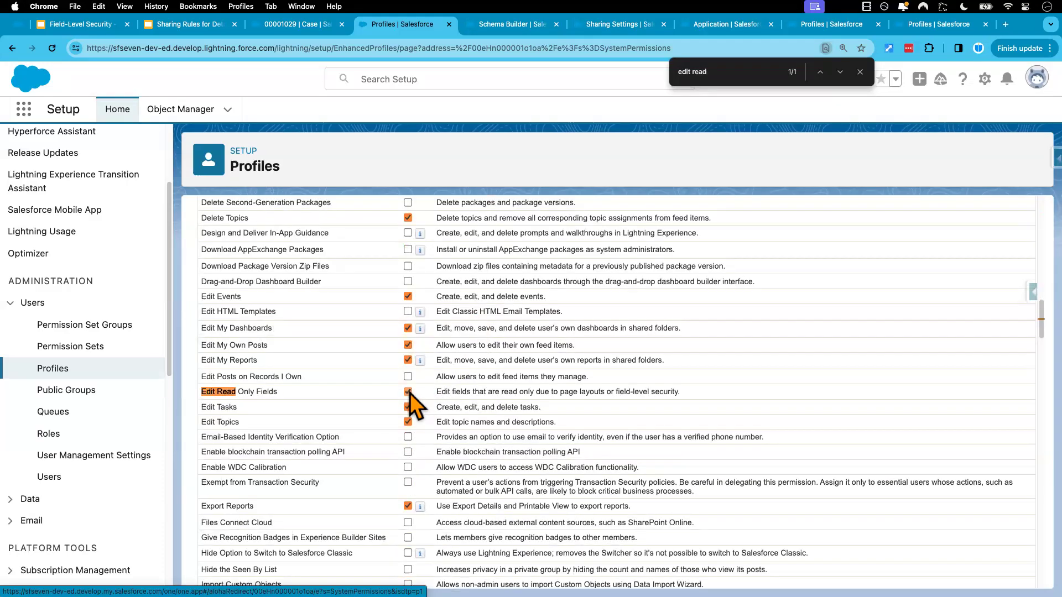
pyautogui.scroll(15, 504, 343)
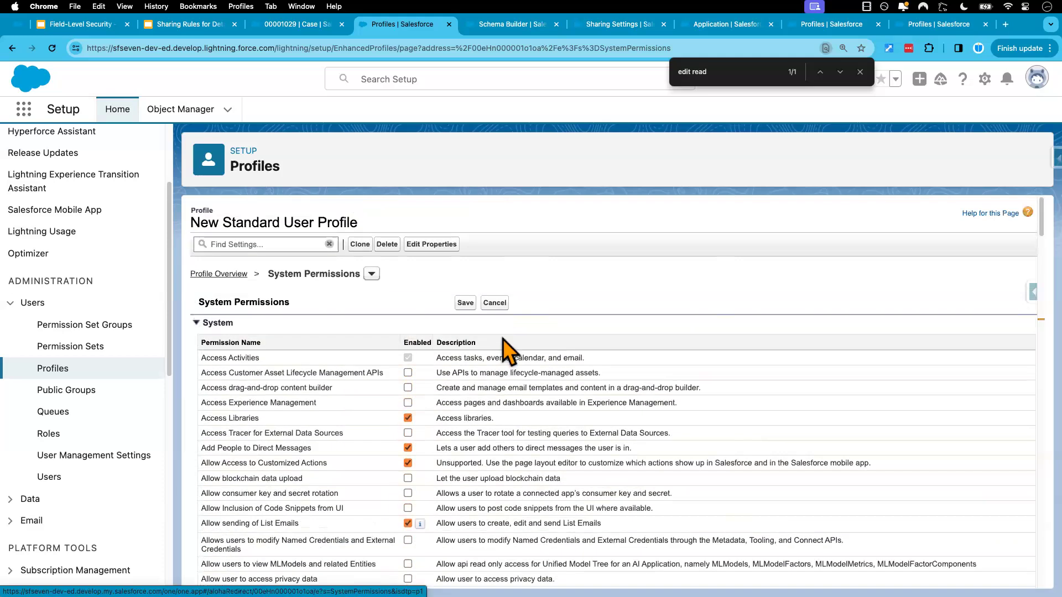
pyautogui.click(467, 304)
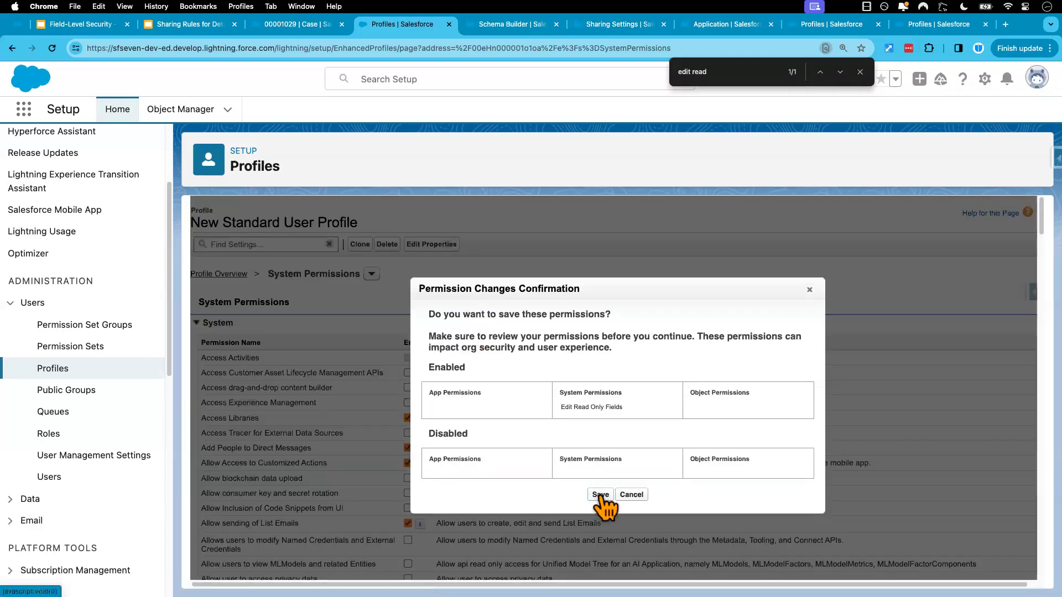
pyautogui.click(600, 495)
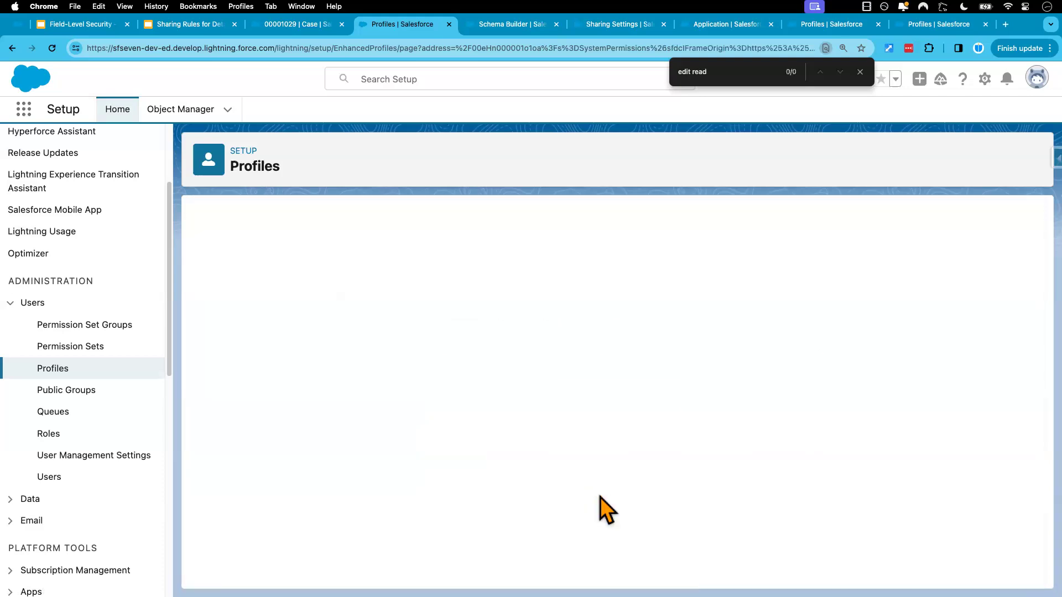
pyautogui.click(860, 72)
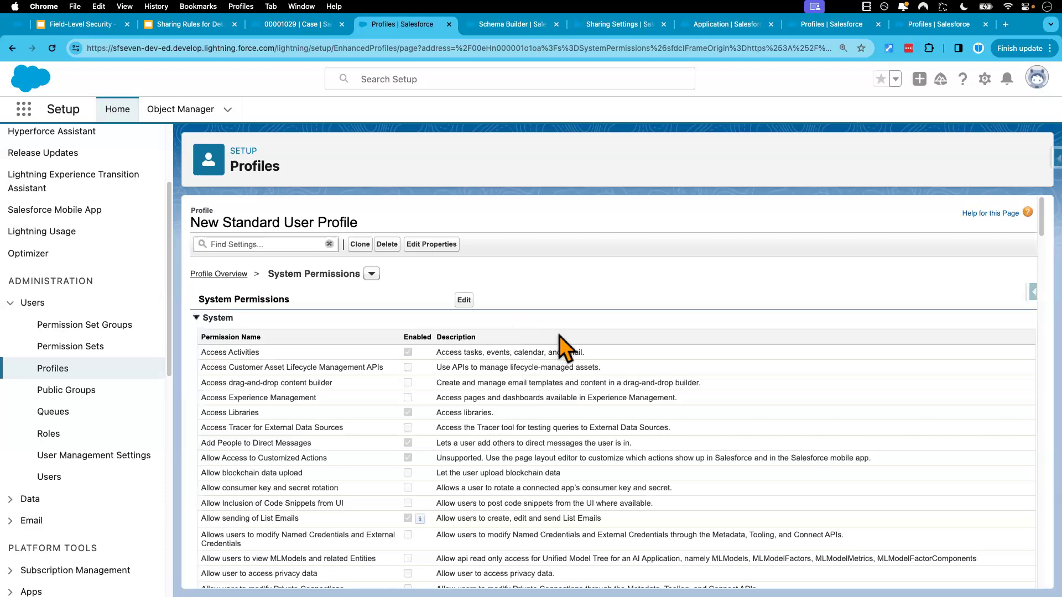
# Switch to the test user's session, reload Fin Acct, and check Account Number and Account Region in its details
pyautogui.hotkey('ctrl', 'Right')
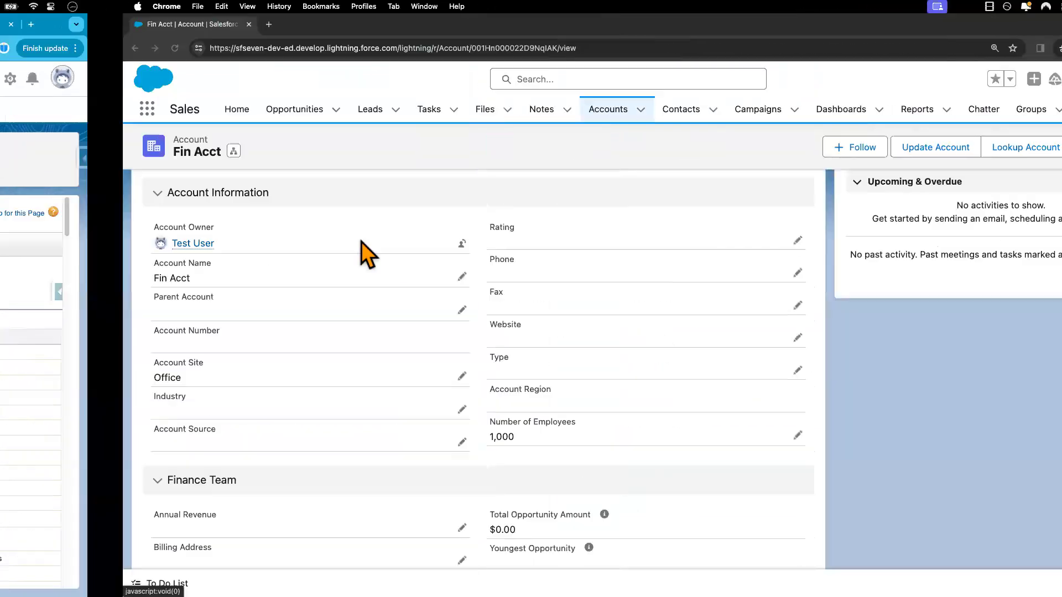
pyautogui.click(52, 49)
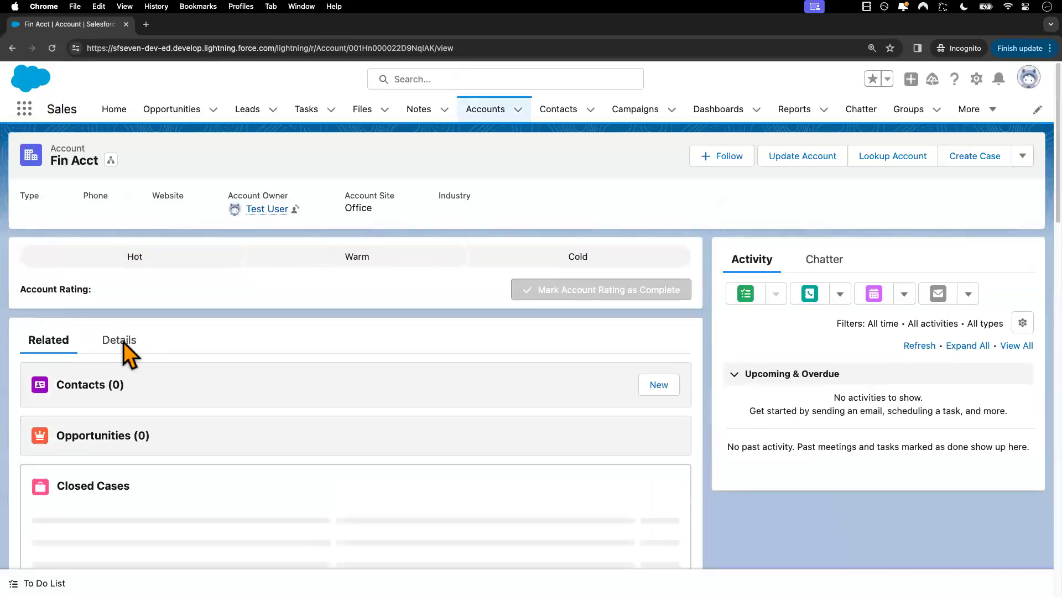
pyautogui.click(125, 345)
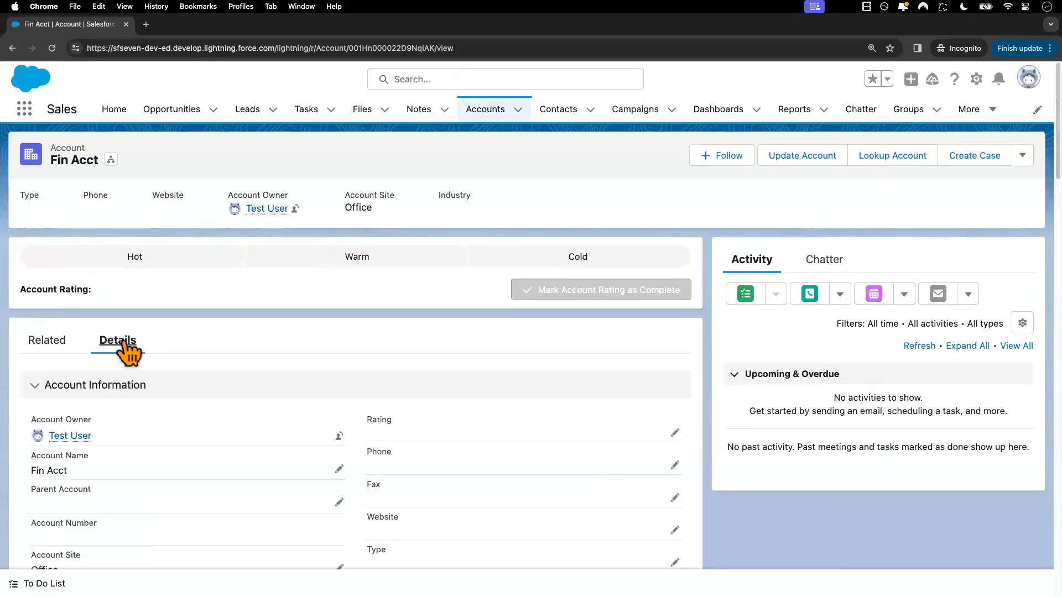
pyautogui.scroll(-5, 200, 370)
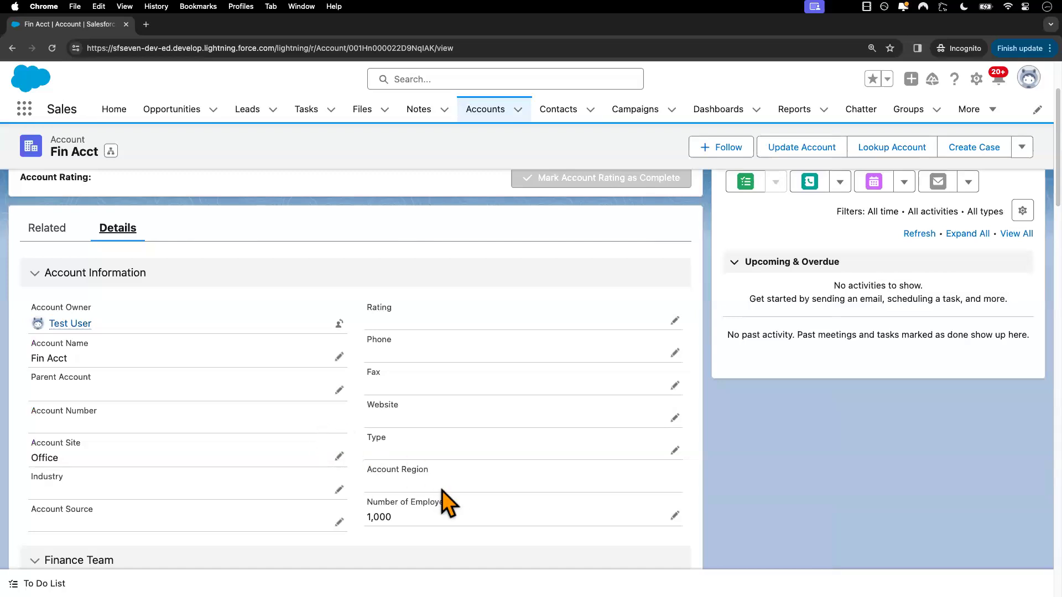
pyautogui.click(52, 49)
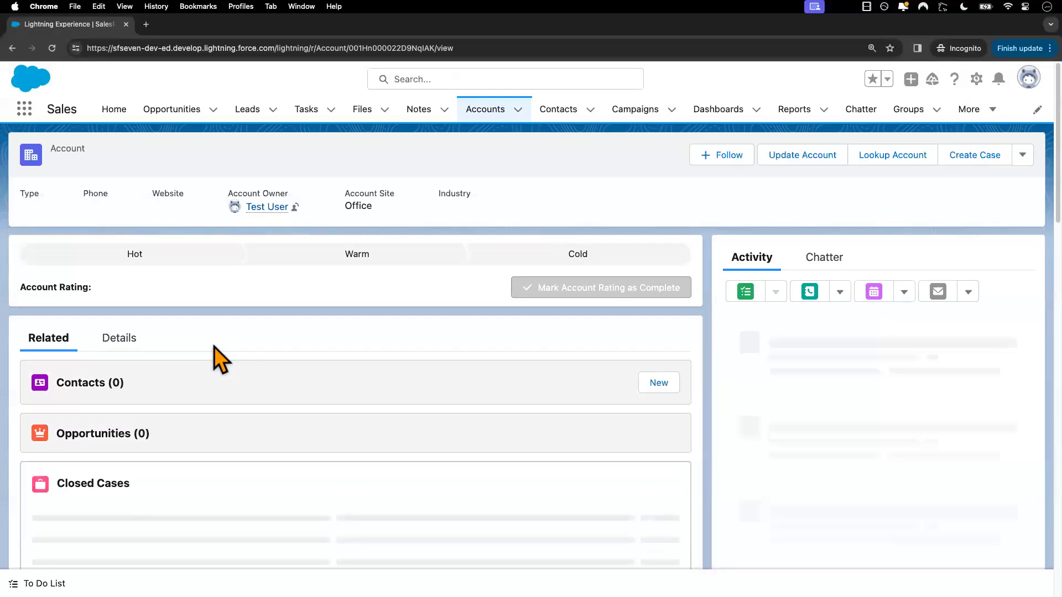
pyautogui.click(132, 339)
pyautogui.scroll(-2, 209, 459)
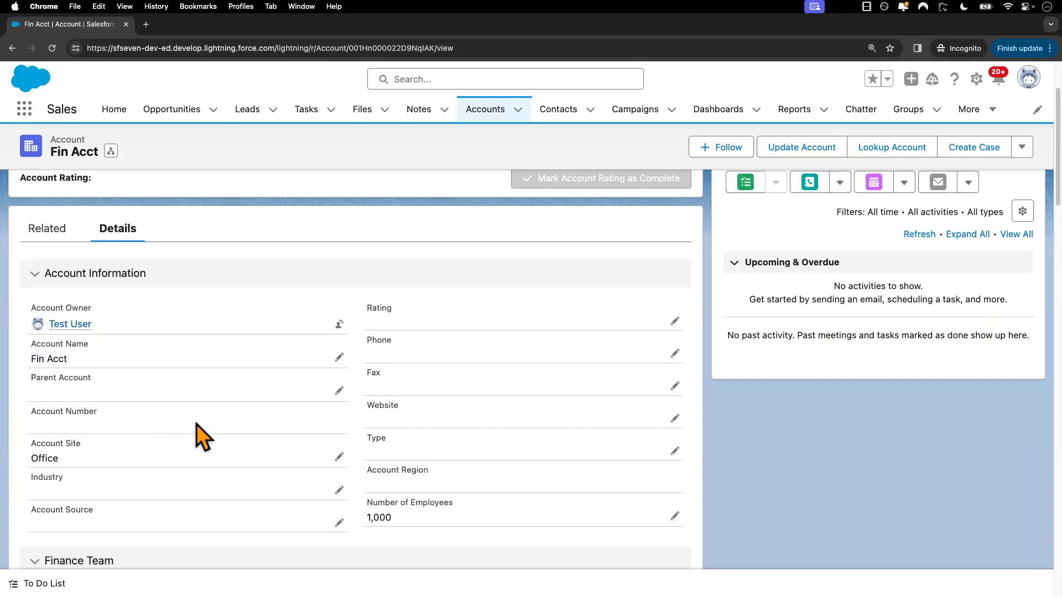
# Set the test user's display density to Compact and refresh the page
pyautogui.click(1030, 78)
pyautogui.click(855, 237)
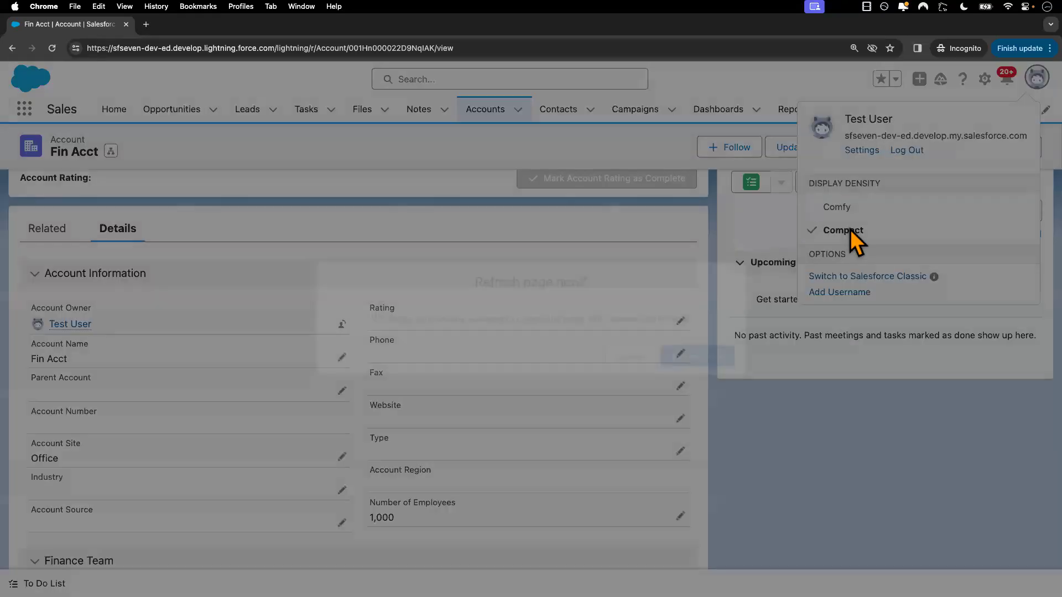
pyautogui.click(692, 363)
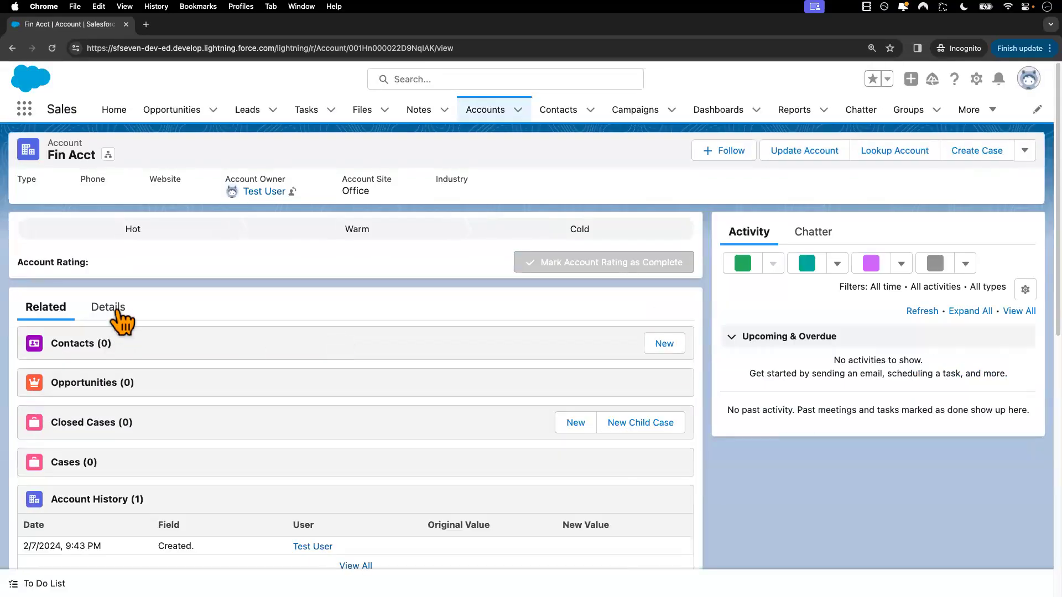
# Examine Fin Acct's details for the Account Number and Account Region fields, and return to the Recently Viewed accounts list
pyautogui.click(117, 308)
pyautogui.scroll(-2, 243, 509)
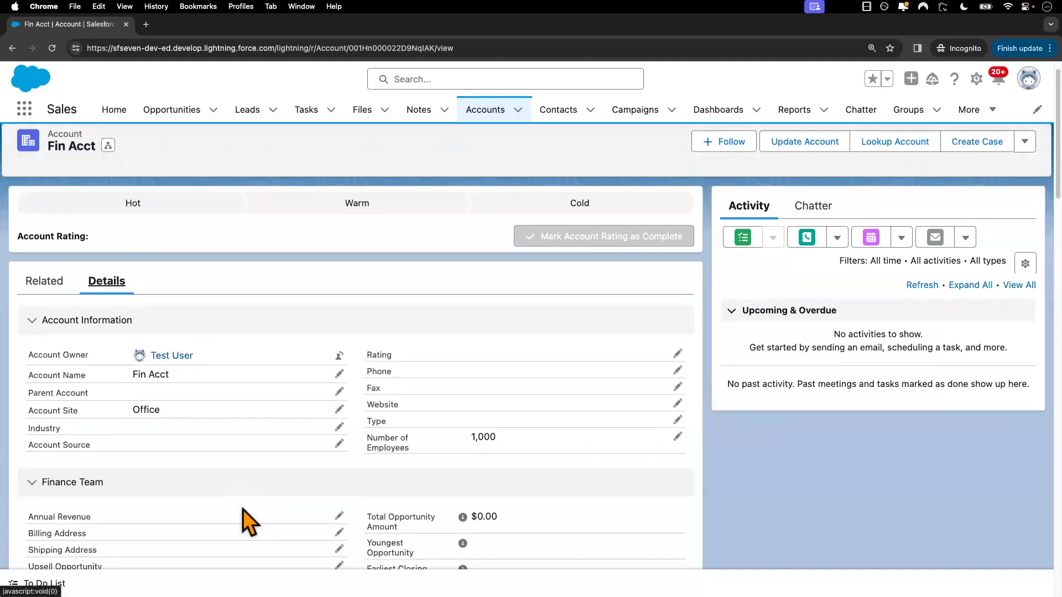
pyautogui.scroll(-2, 243, 510)
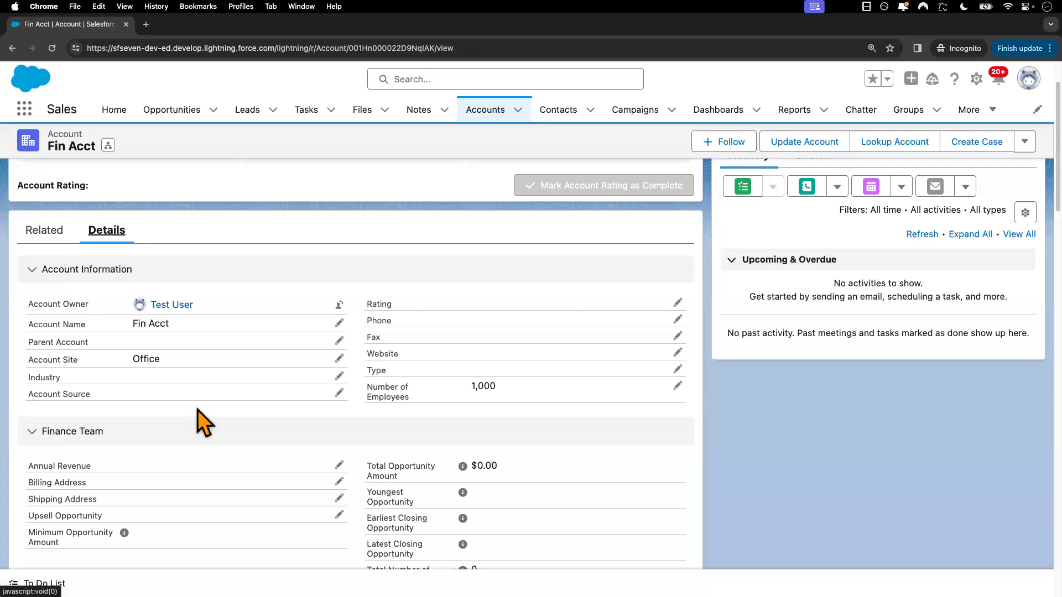
pyautogui.scroll(-2, 203, 424)
pyautogui.scroll(3, 202, 420)
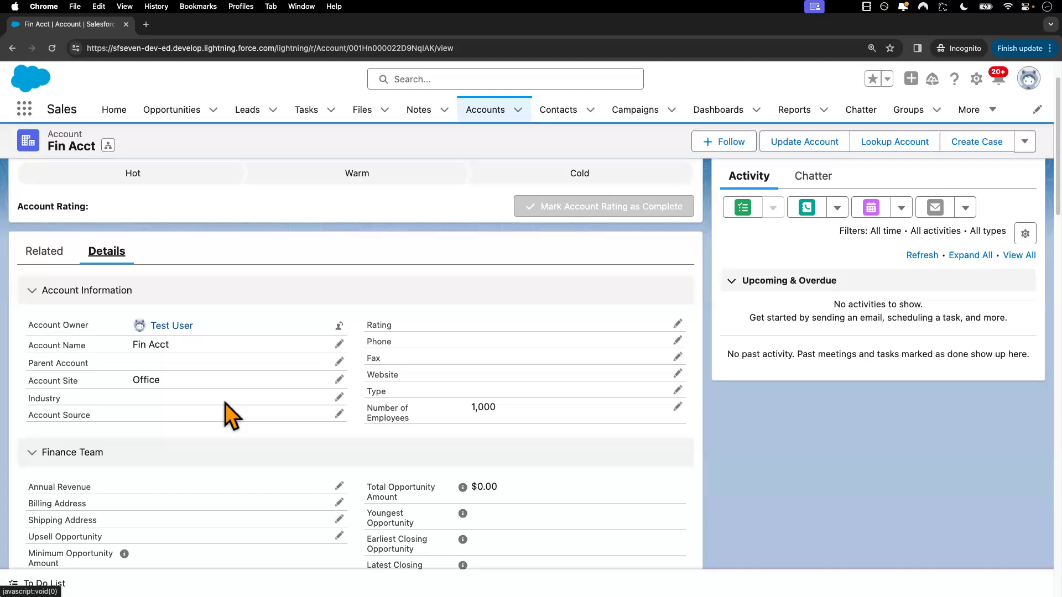
pyautogui.scroll(-1, 227, 403)
pyautogui.scroll(-2, 226, 403)
pyautogui.scroll(2, 227, 403)
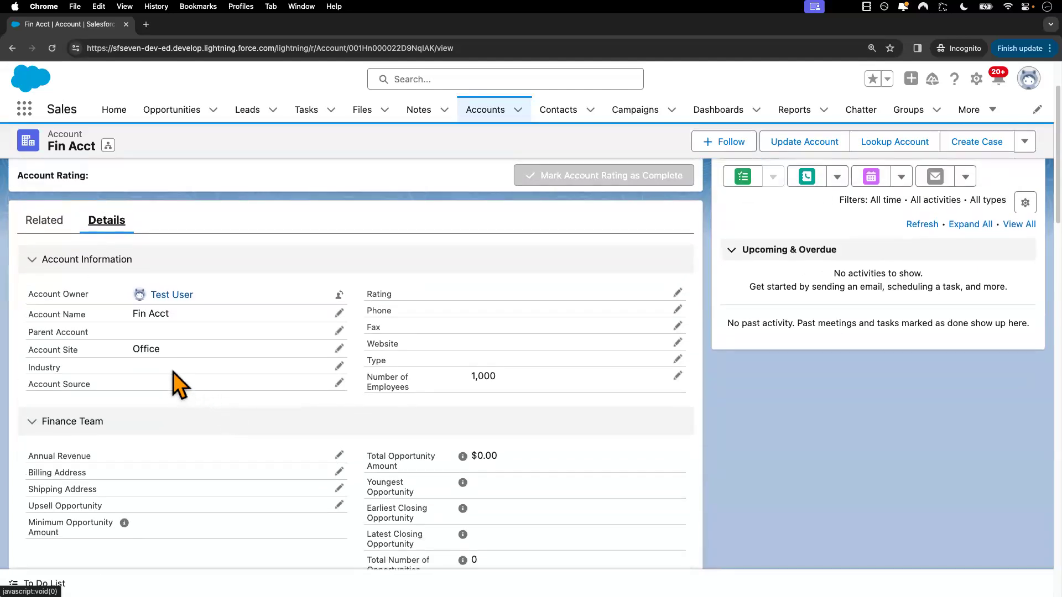
pyautogui.hscroll(-5, 174, 372)
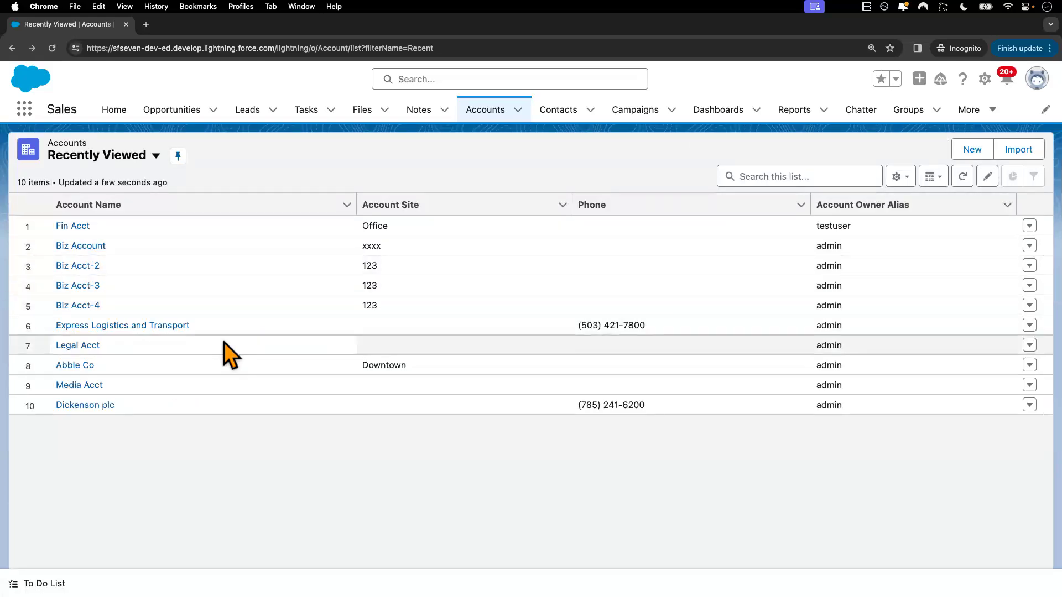
# Back in the admin window, go to the New Standard User Profile's Accounts object settings and review the field permissions
pyautogui.hotkey('ctrl', 'Left')
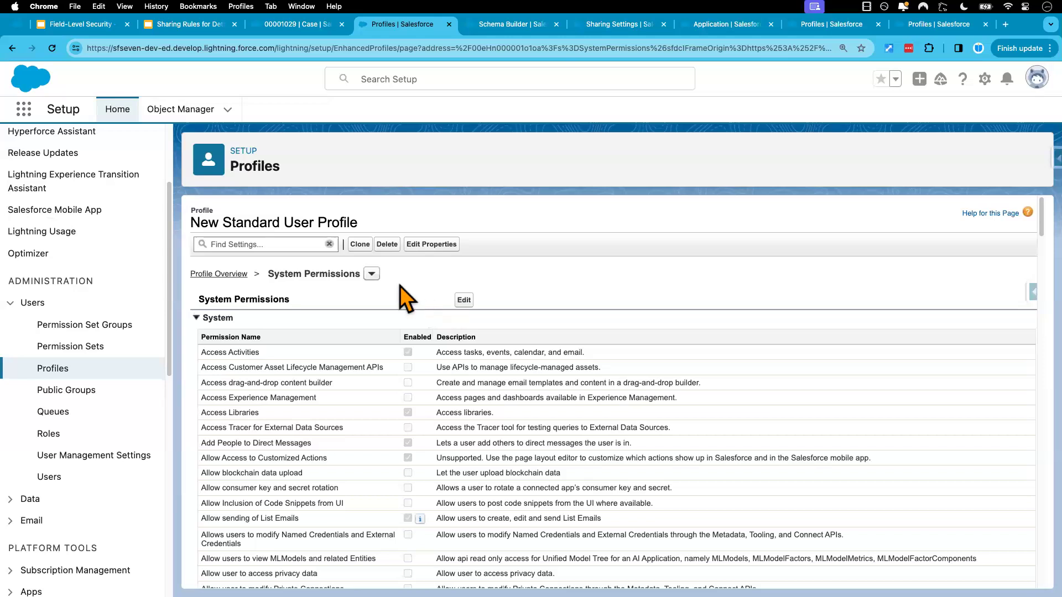
pyautogui.click(369, 274)
pyautogui.click(326, 327)
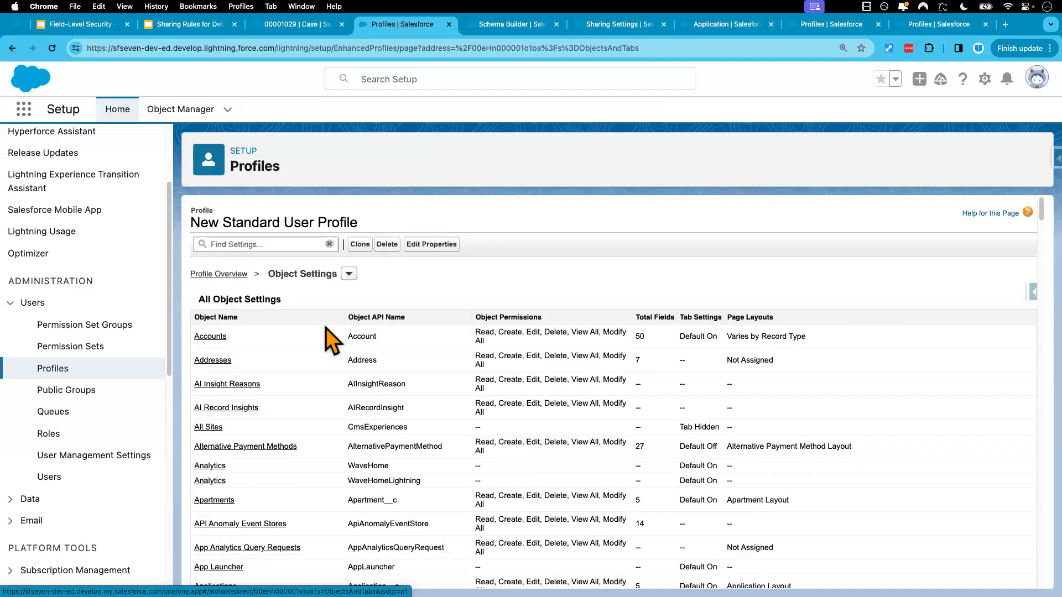
pyautogui.click(210, 337)
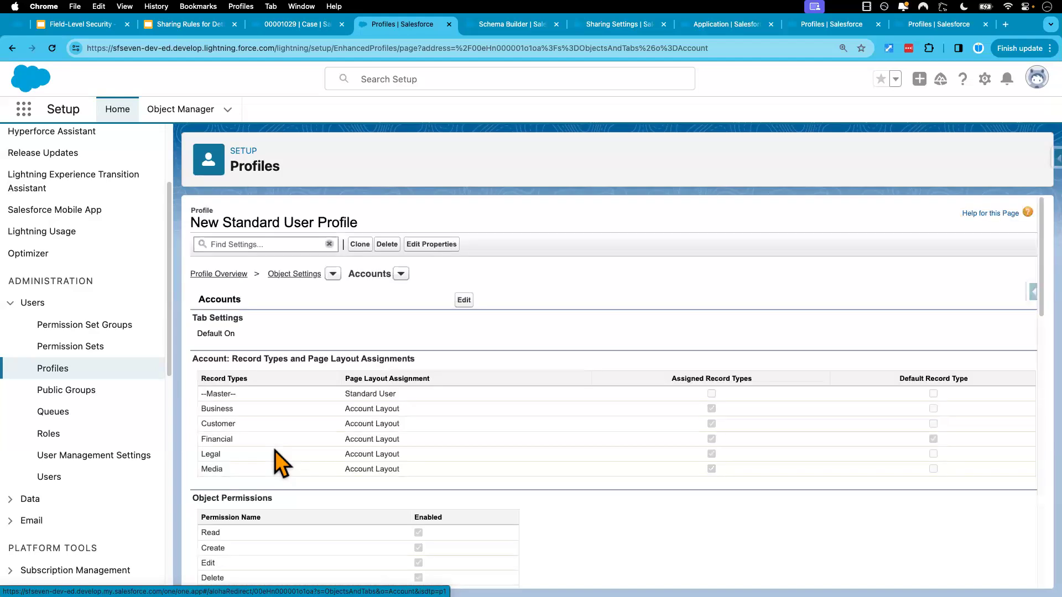
pyautogui.scroll(-5, 536, 426)
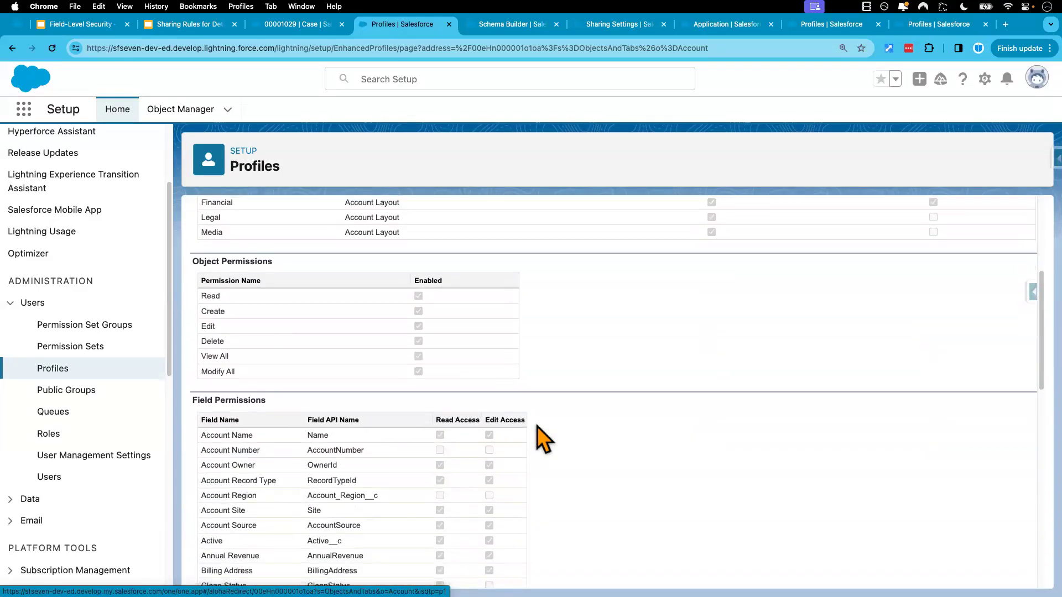
pyautogui.scroll(5, 450, 339)
# Grant Read Access to the Account Number and Account Region fields in the profile's Accounts settings and save
pyautogui.click(466, 300)
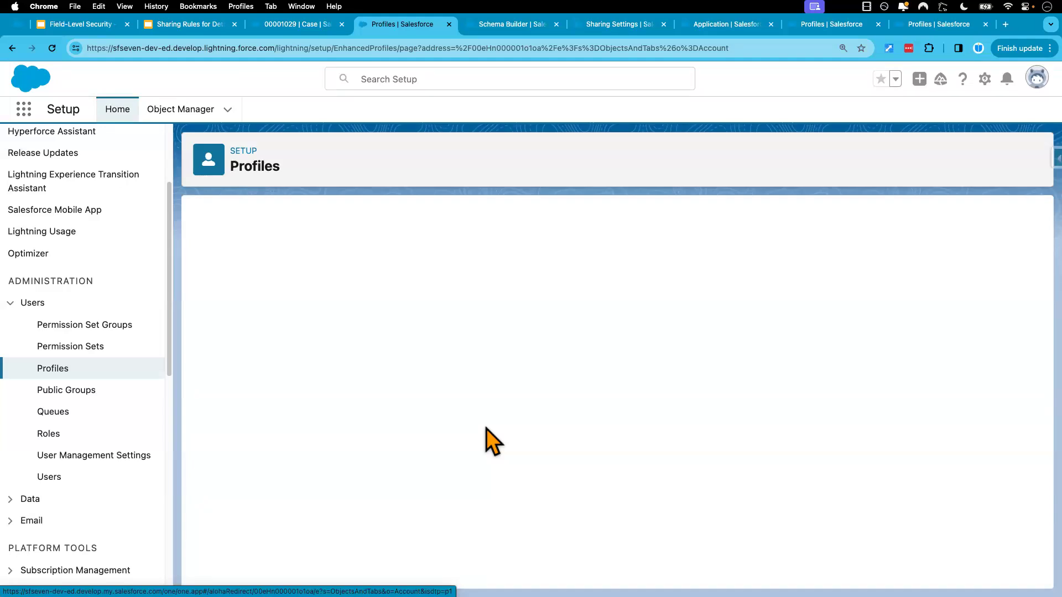
pyautogui.scroll(-5, 487, 429)
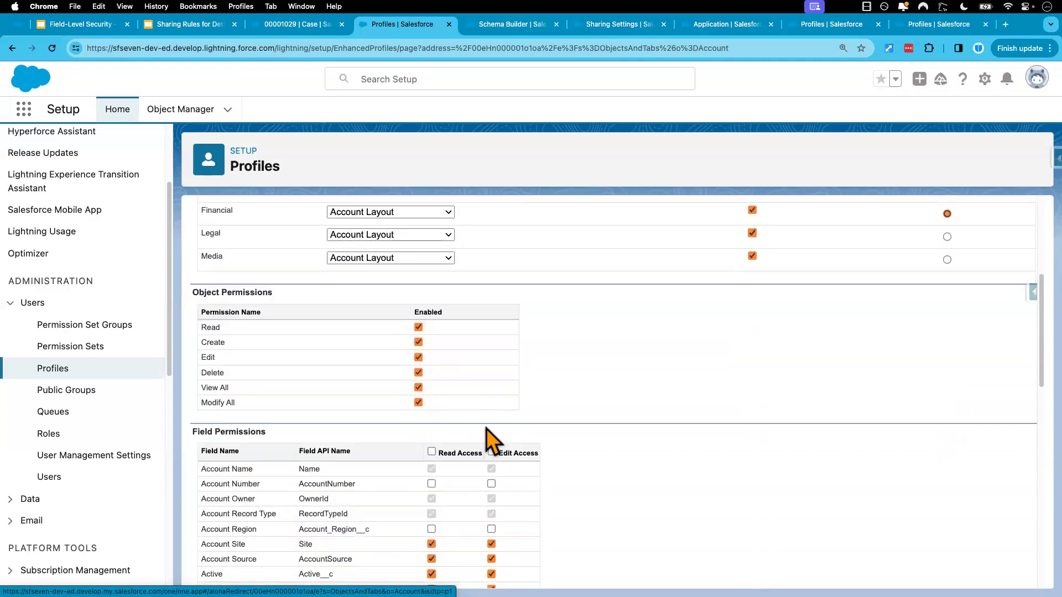
pyautogui.click(431, 479)
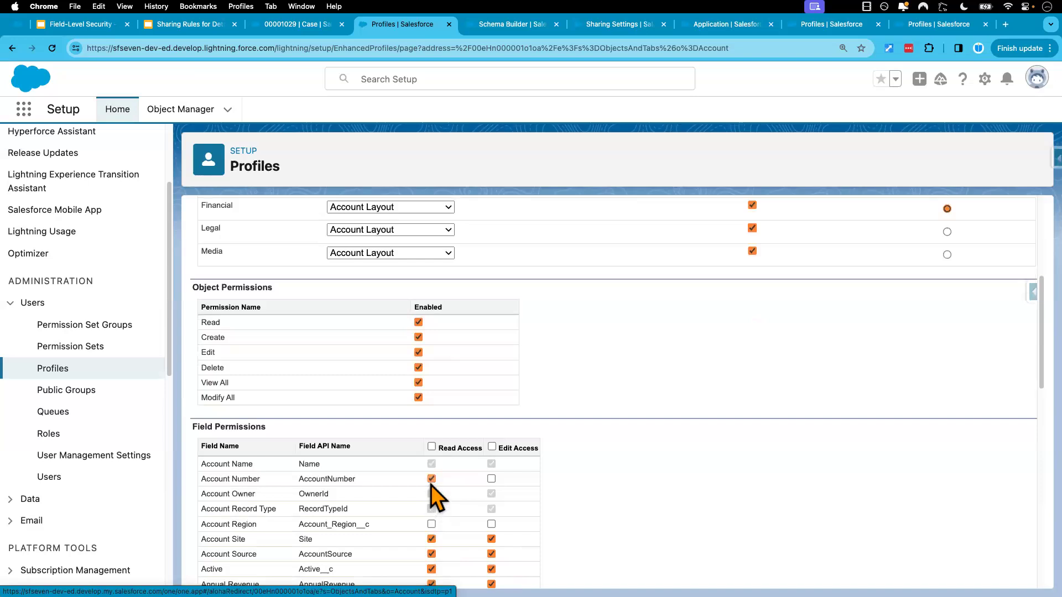
pyautogui.click(431, 524)
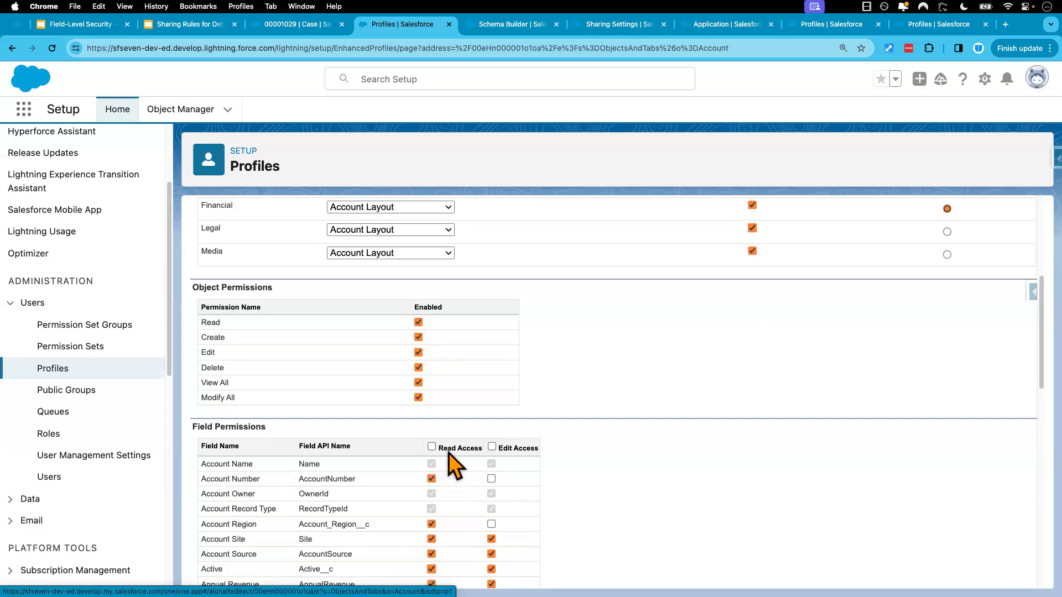
pyautogui.scroll(5, 442, 447)
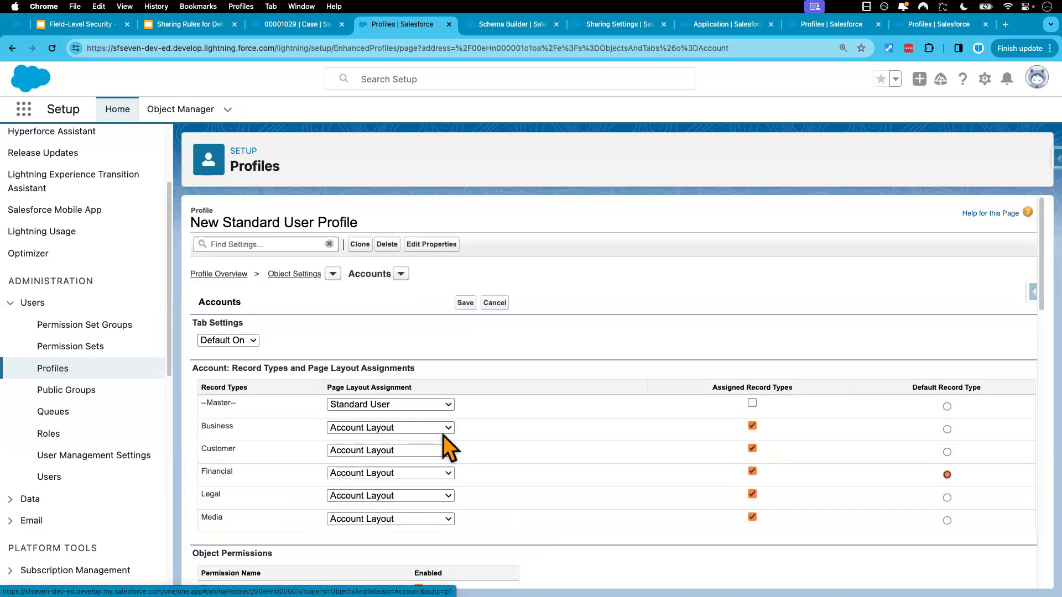
pyautogui.click(465, 307)
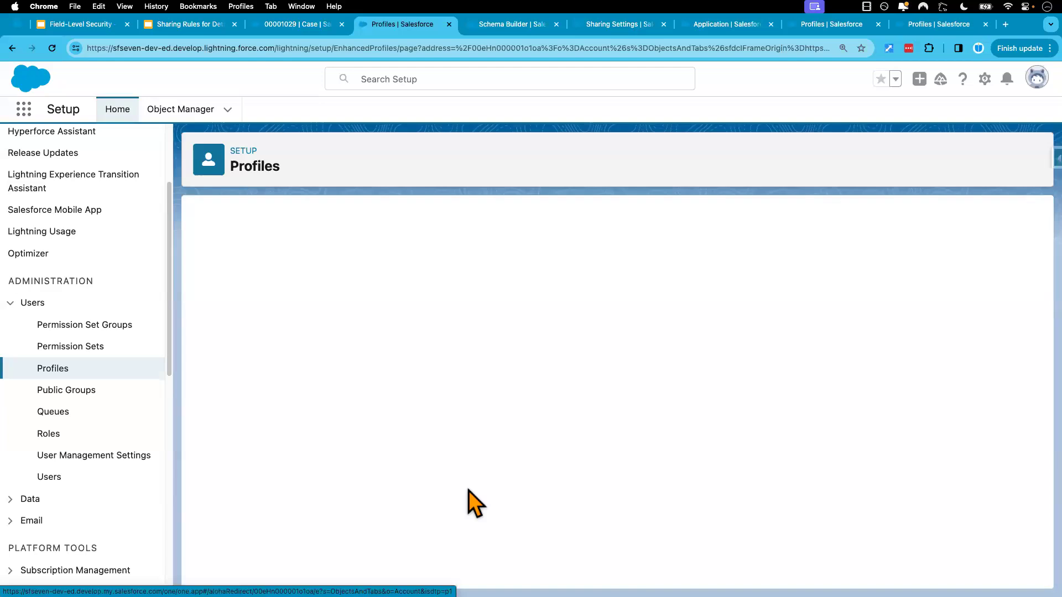
pyautogui.scroll(-5, 466, 522)
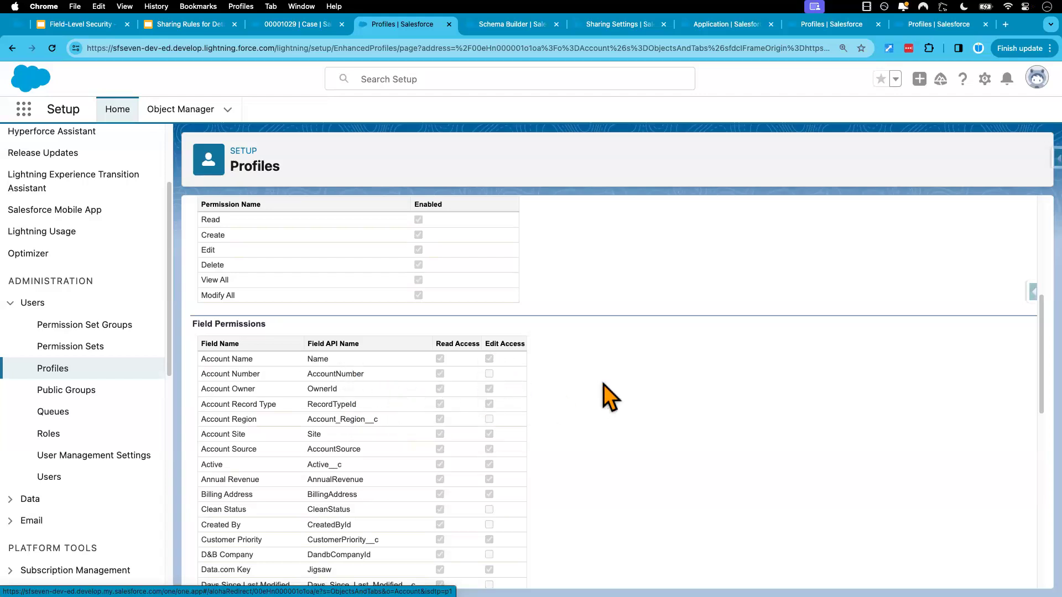
# Switch to the test user's window and examine Fin Acct's details for the Account Number and Account Region fields
pyautogui.hotkey('ctrl', 'Right')
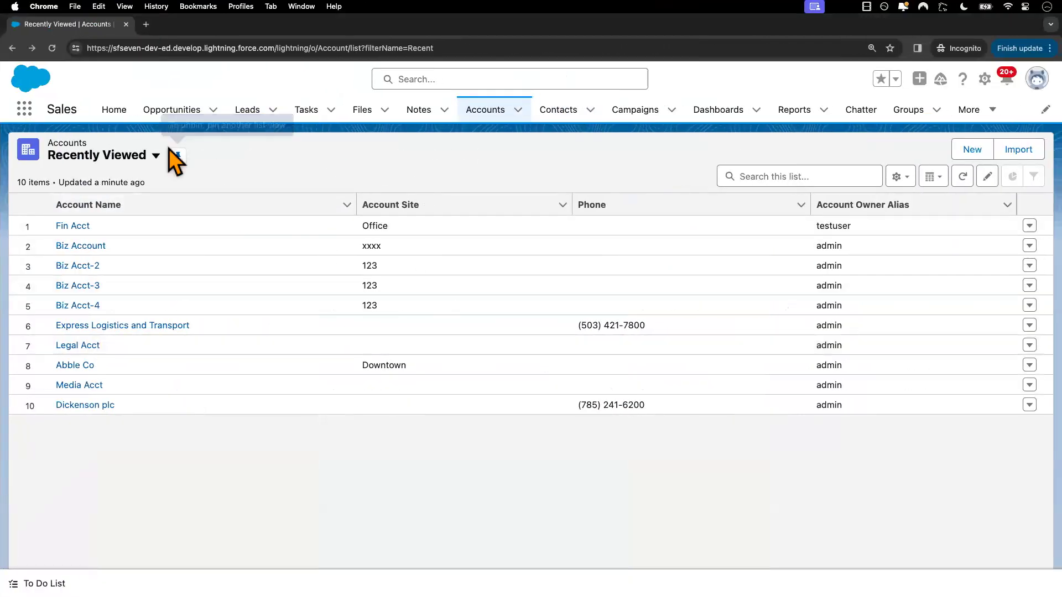
pyautogui.click(74, 226)
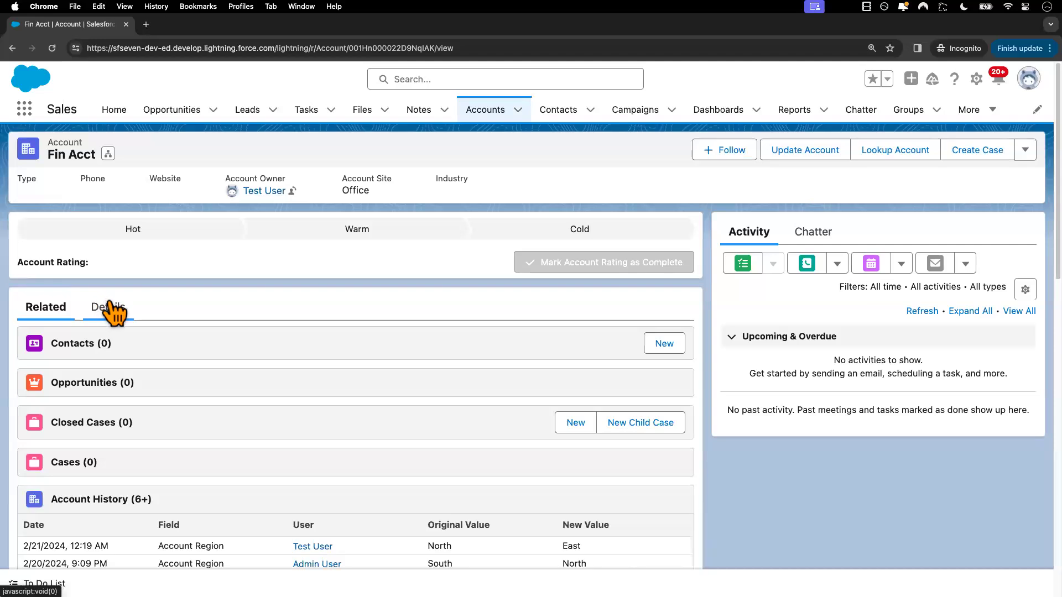
pyautogui.click(112, 309)
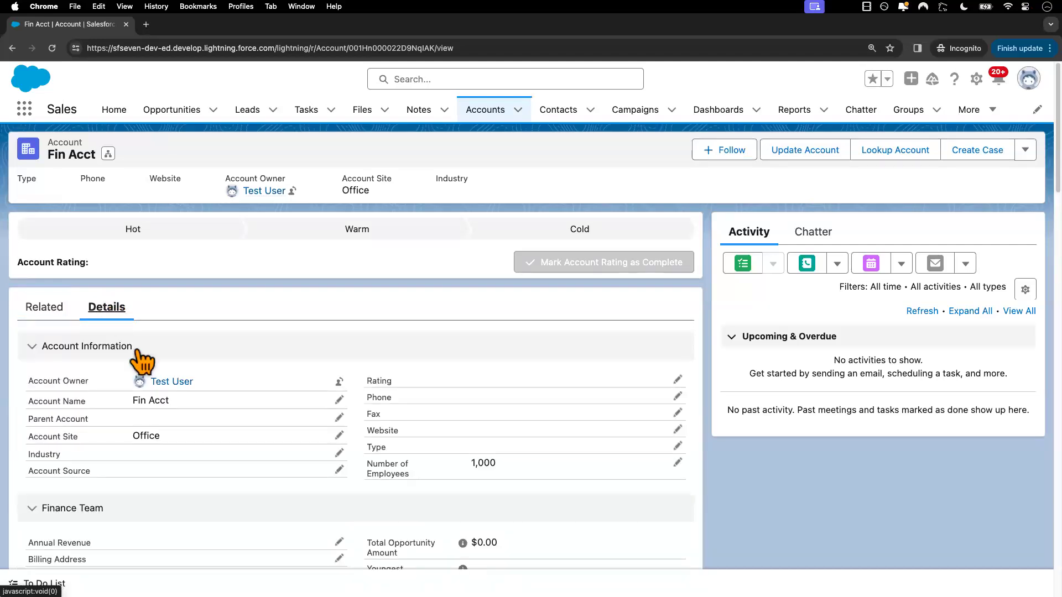
pyautogui.scroll(-2, 244, 456)
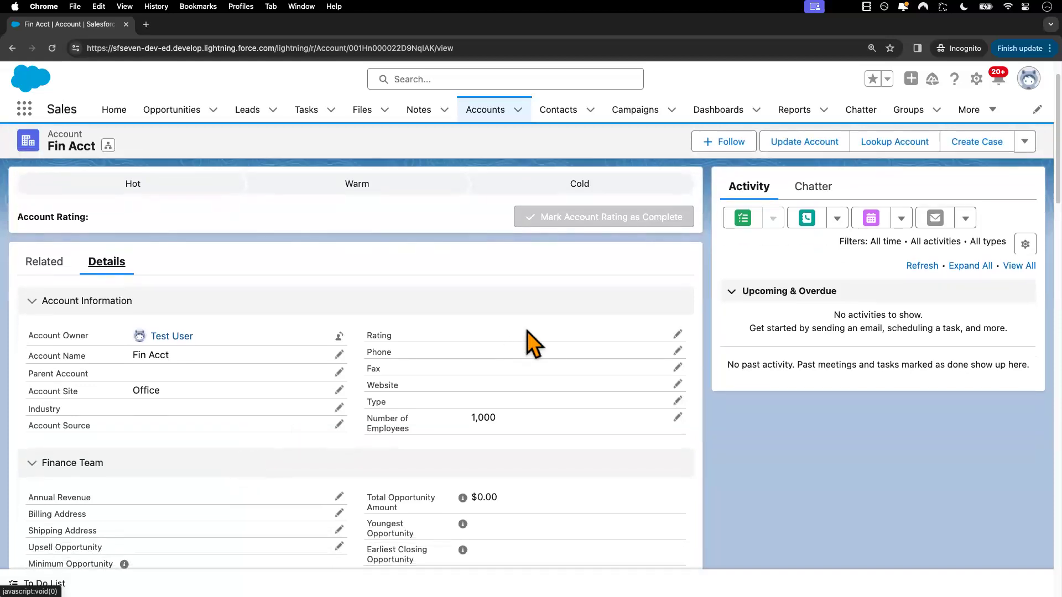
# Set the test user's display density to Comfy and return to the account page
pyautogui.click(1028, 79)
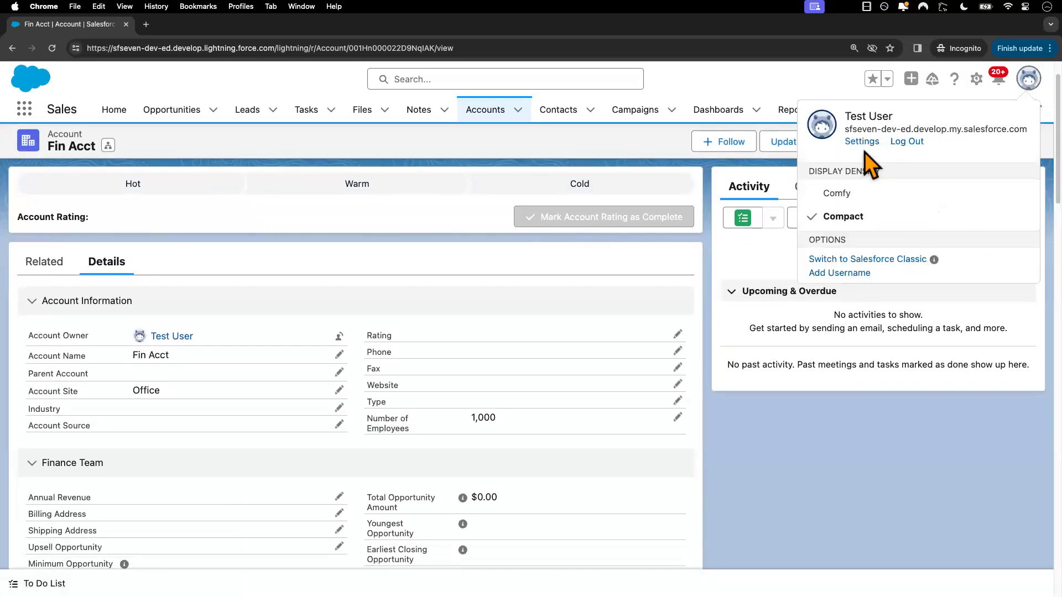
pyautogui.click(838, 194)
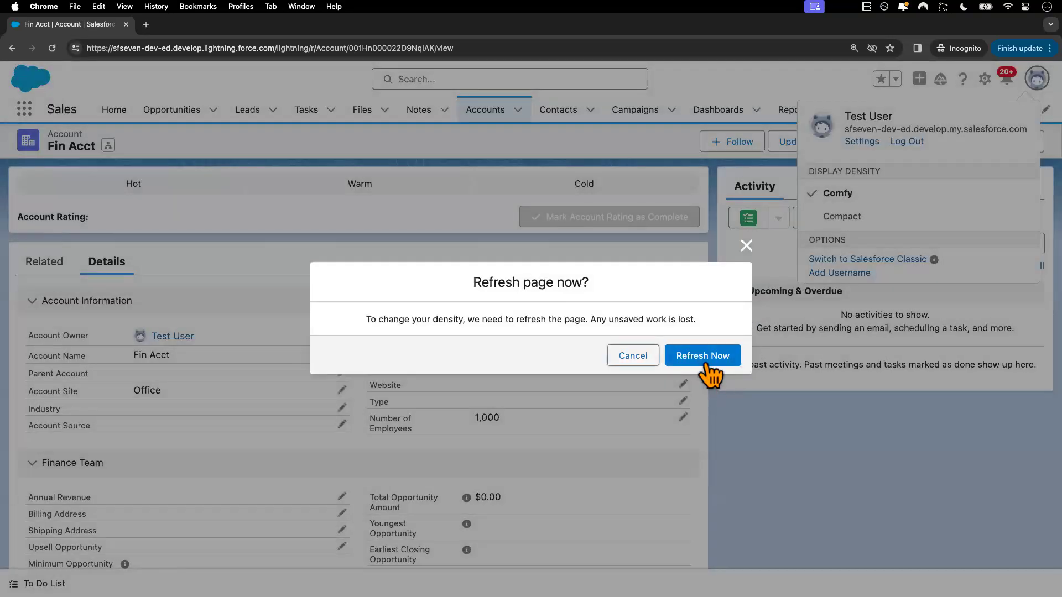
pyautogui.click(708, 358)
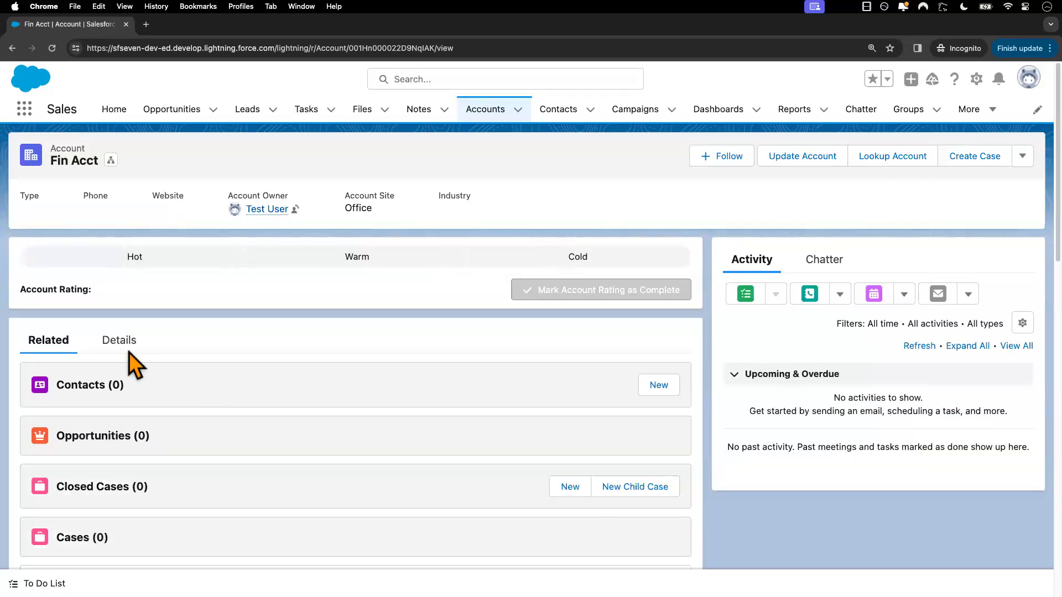
# Open Fin Acct's details and inspect the Account Number and Account Region fields
pyautogui.click(118, 342)
pyautogui.scroll(-3, 186, 466)
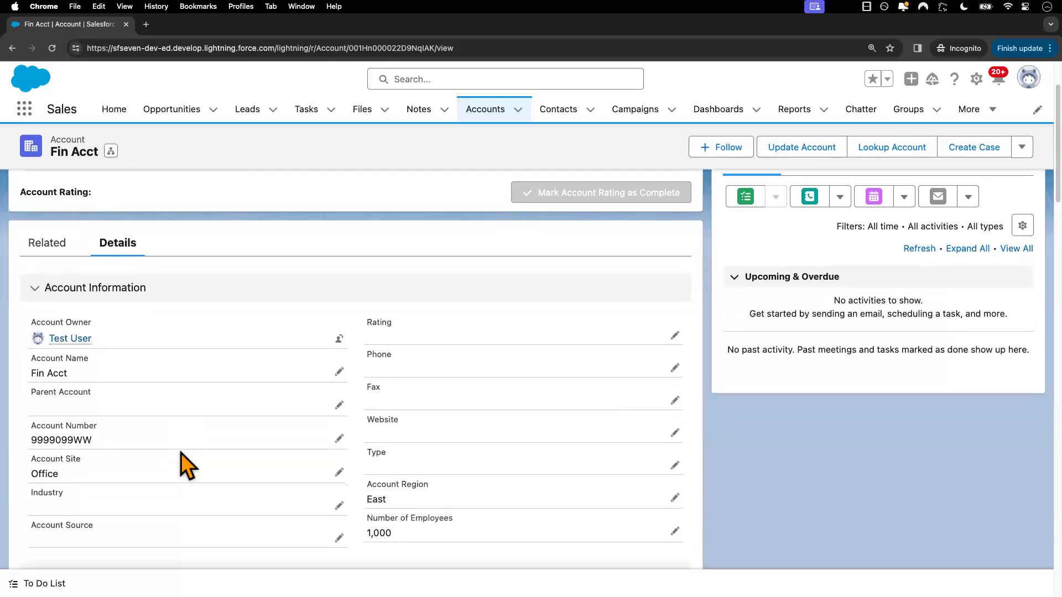
pyautogui.moveTo(28, 426); pyautogui.dragTo(88, 427)
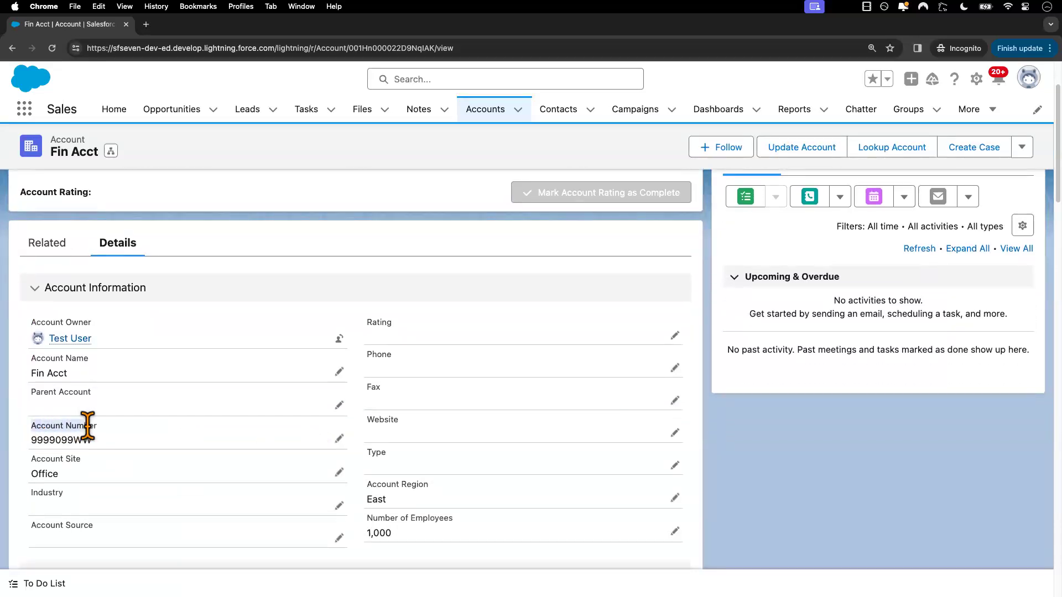
pyautogui.moveTo(366, 485); pyautogui.dragTo(437, 485)
pyautogui.scroll(-3, 441, 463)
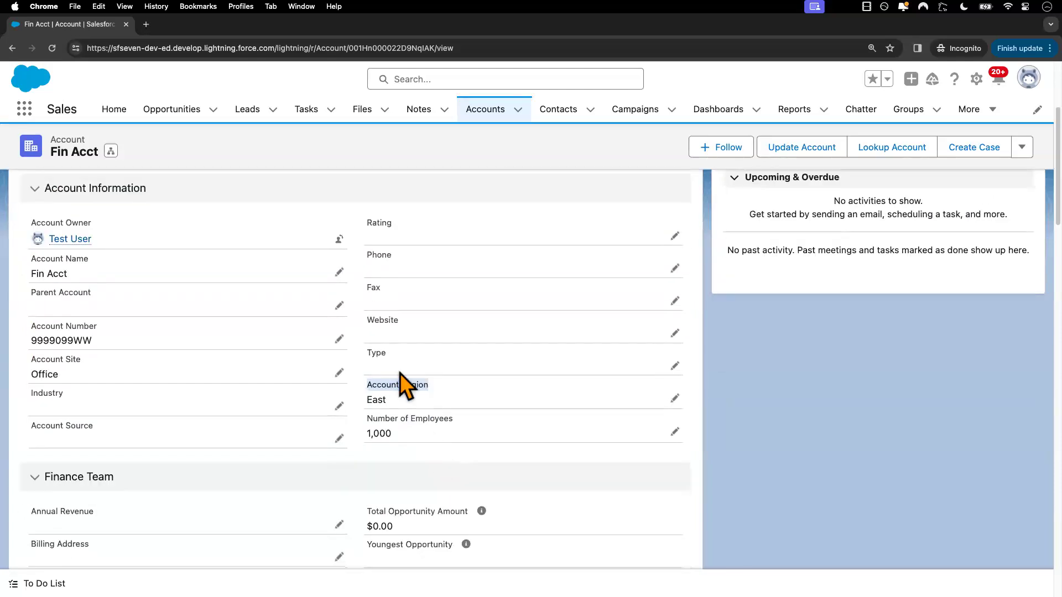
# Append XX to Fin Acct's Account Number, set its Account Region to South, and save the record
pyautogui.click(339, 339)
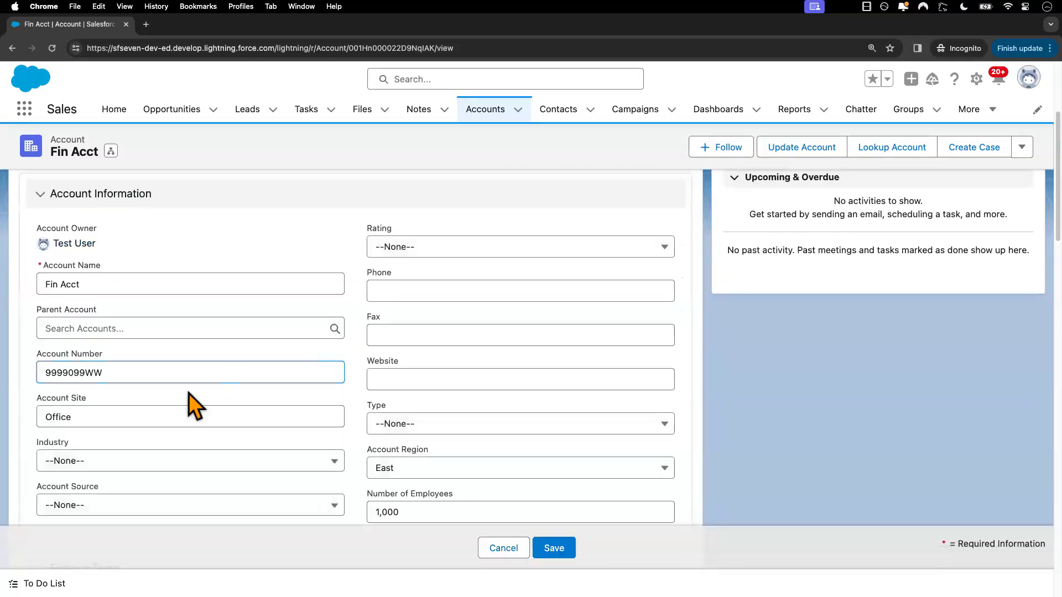
pyautogui.write('XX')
pyautogui.click(427, 467)
pyautogui.click(429, 418)
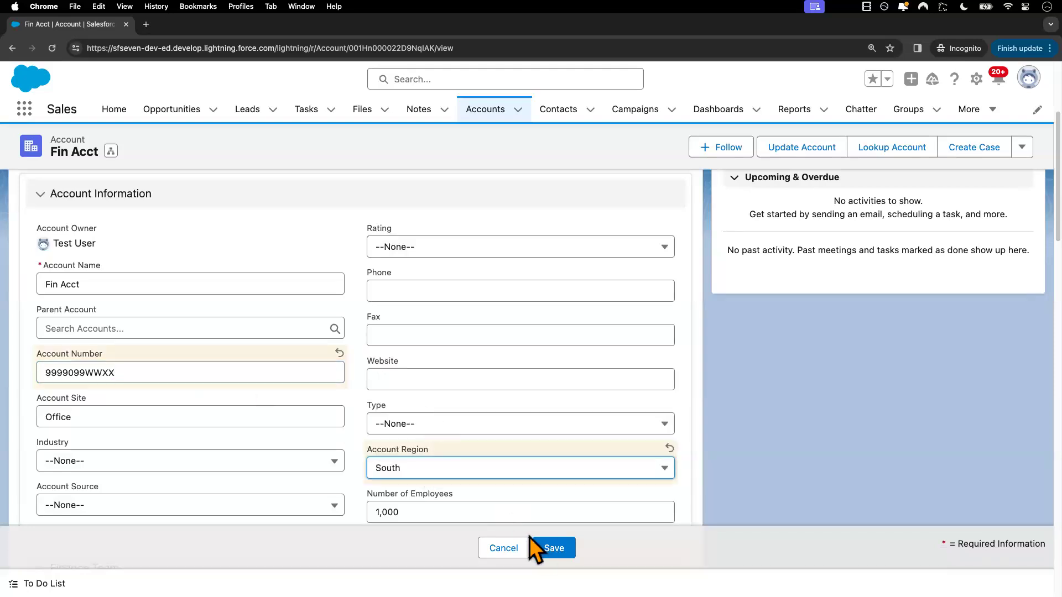
pyautogui.click(557, 548)
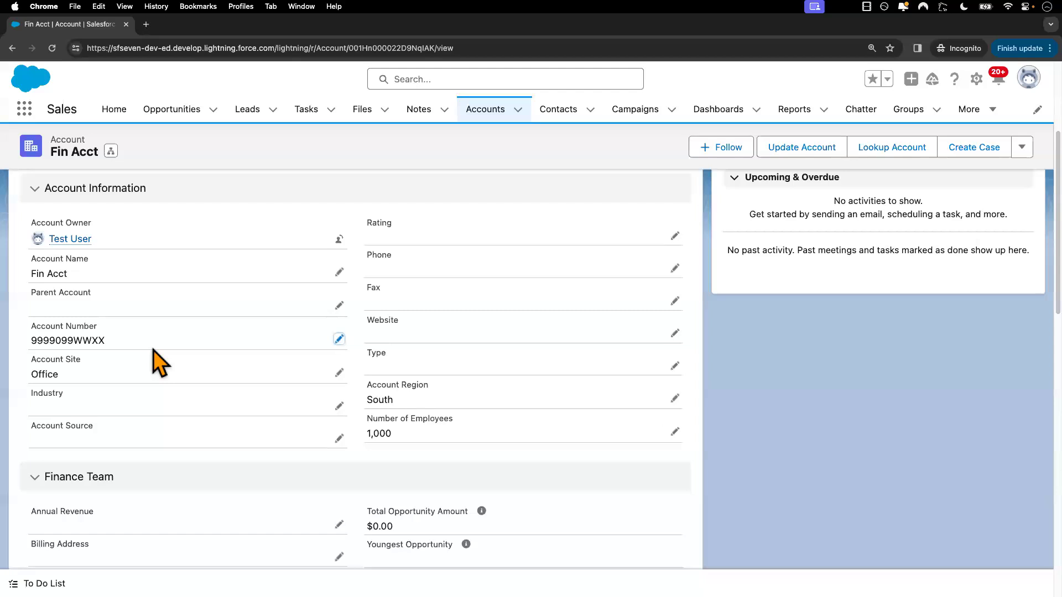
# Back in the admin window, consult the Field-Level Security slides and review the profile's object and field permissions for Accounts
pyautogui.hotkey('ctrl', 'Left')
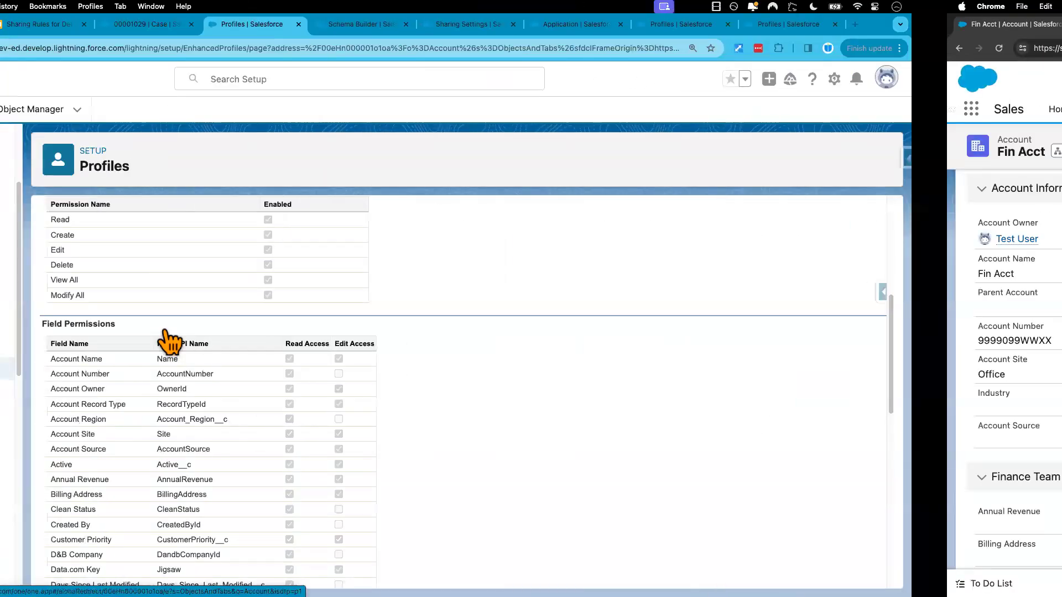
pyautogui.click(90, 25)
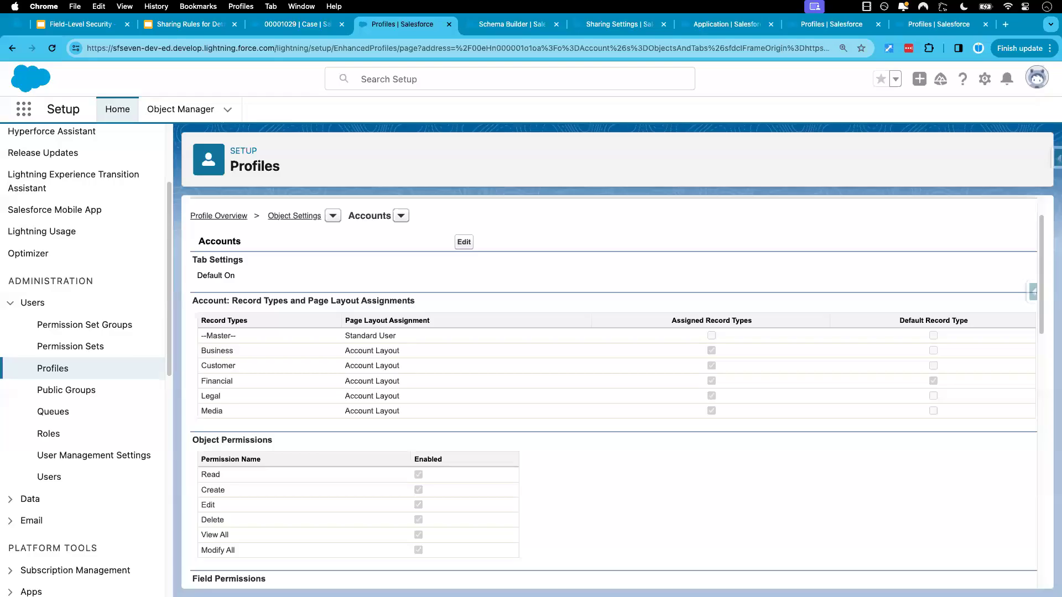
pyautogui.scroll(-2, 522, 482)
pyautogui.scroll(-4, 523, 481)
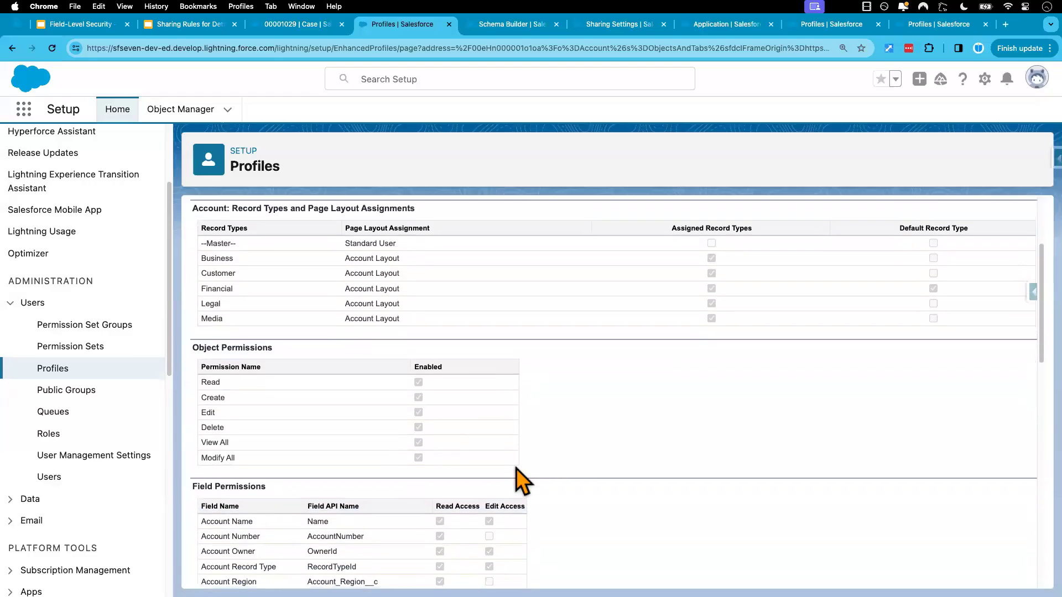
pyautogui.scroll(6, 523, 481)
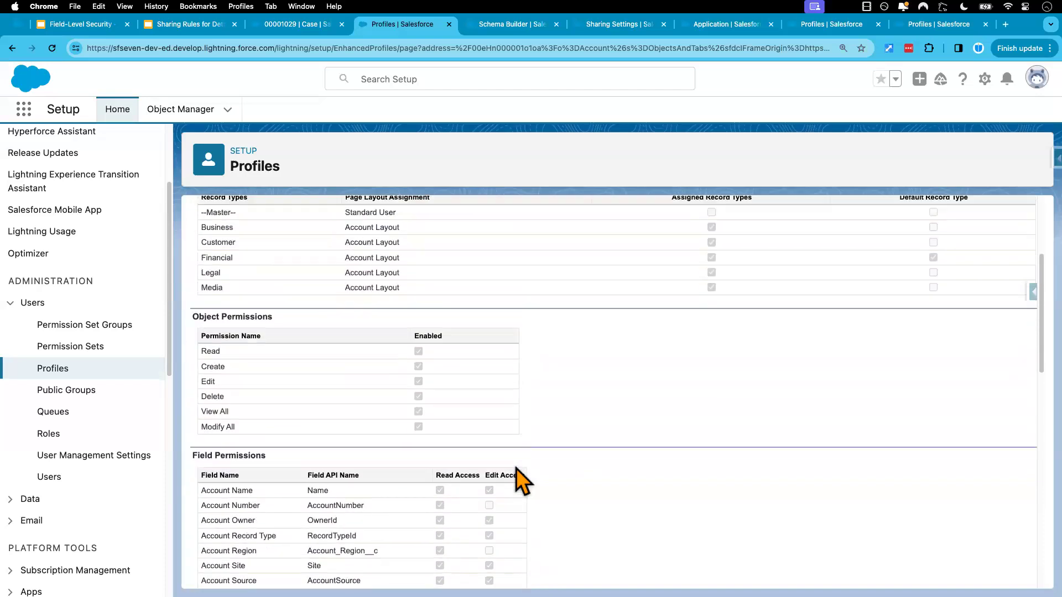
pyautogui.scroll(-1, 522, 481)
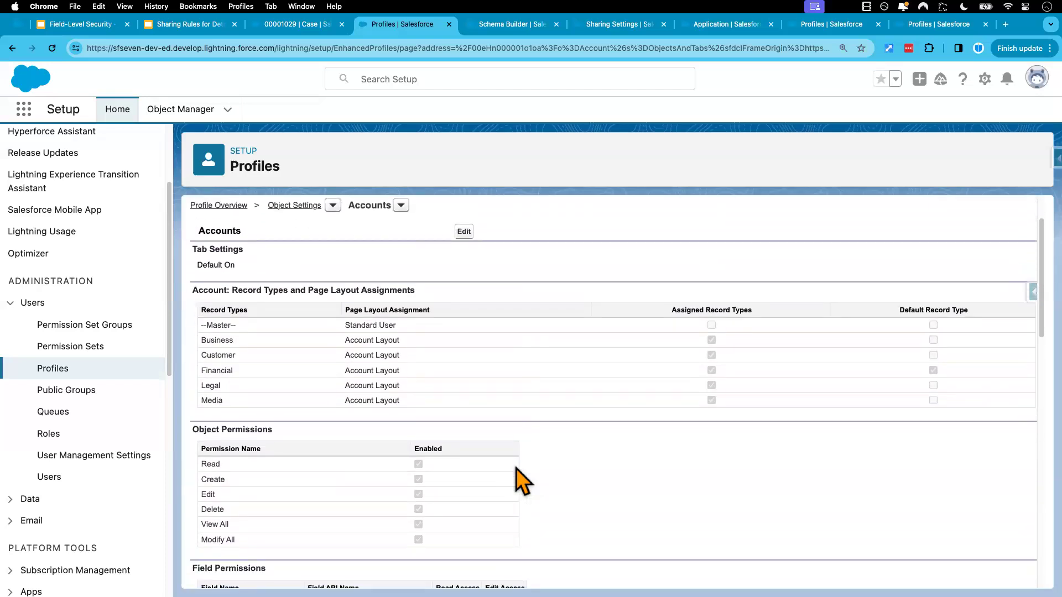
pyautogui.scroll(-1, 515, 468)
pyautogui.scroll(3, 516, 468)
# Remove Read Access to the Account Number and Account Region fields in New Standard User Profile's Accounts settings and save
pyautogui.click(464, 300)
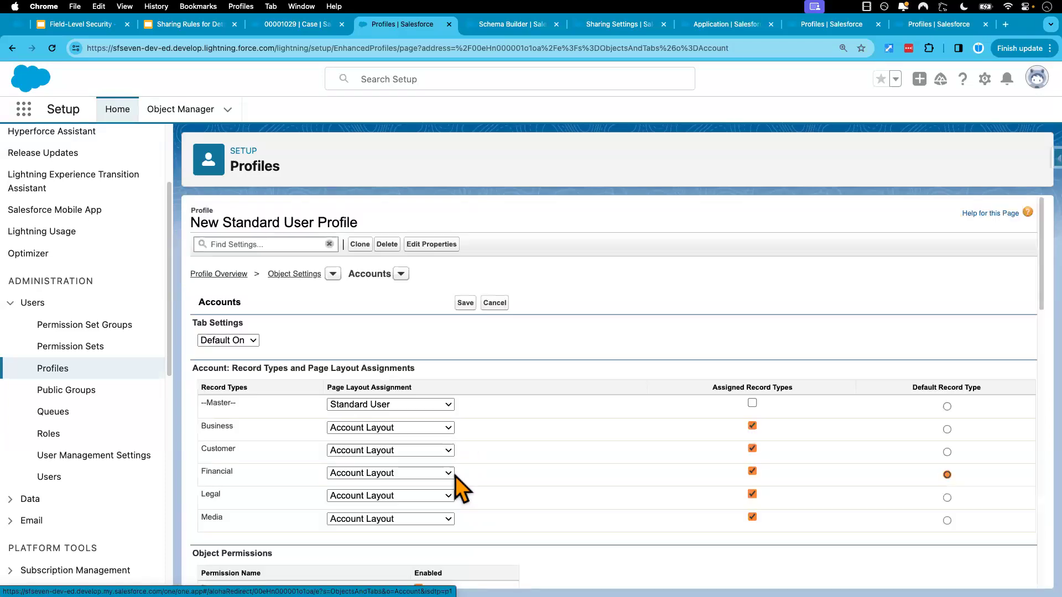
pyautogui.scroll(-5, 461, 489)
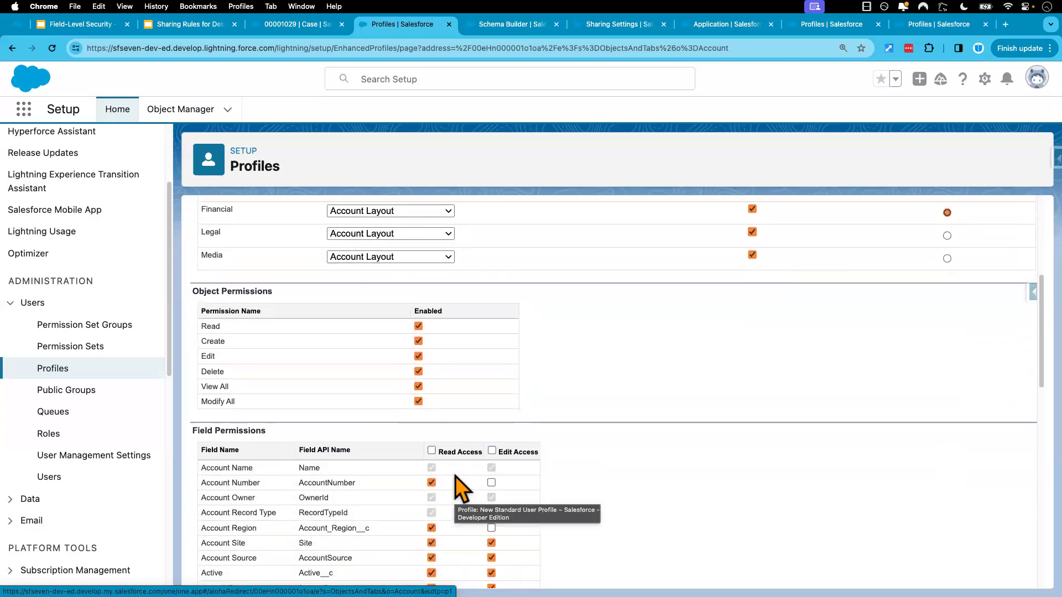
pyautogui.click(432, 473)
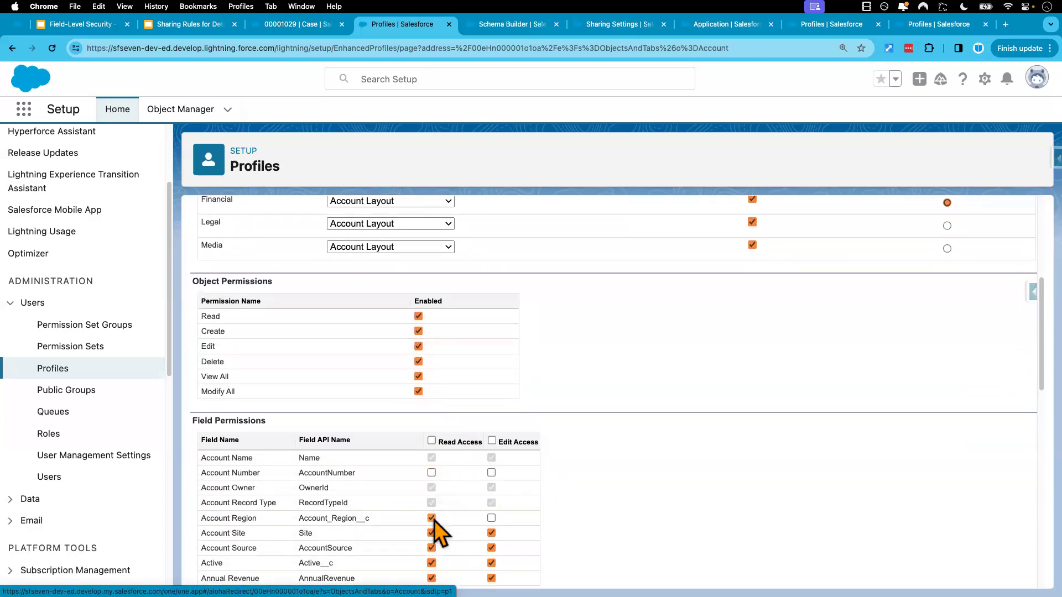
pyautogui.scroll(5, 464, 382)
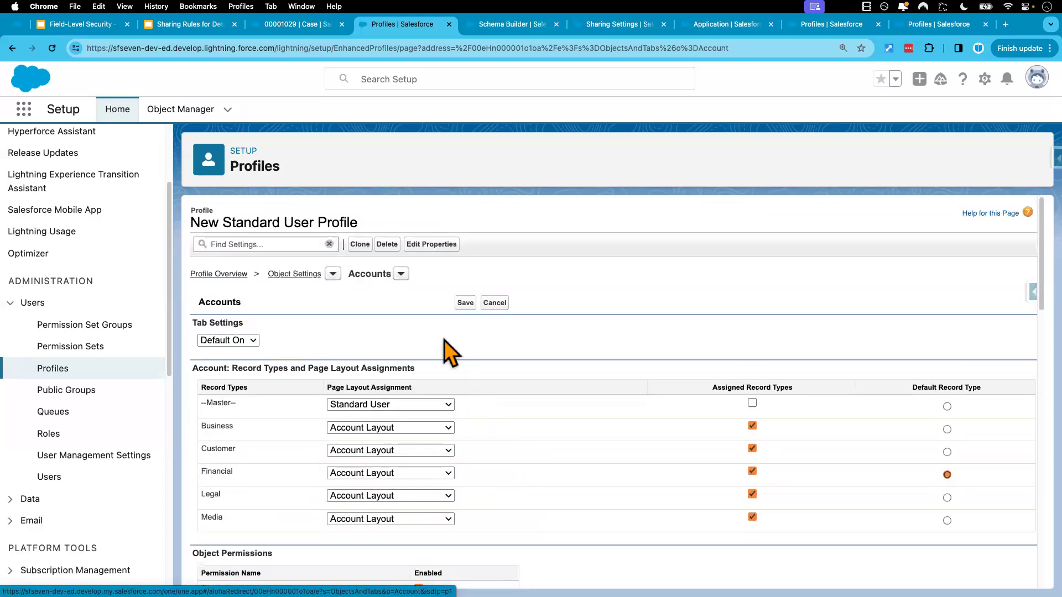
pyautogui.click(466, 303)
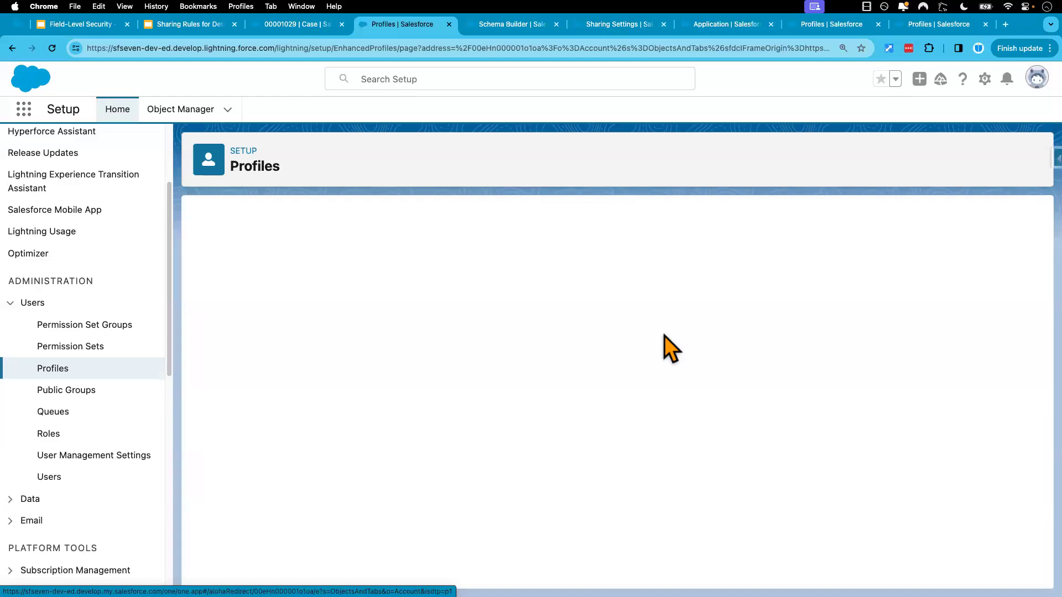
# In the test user's window, refresh Fin Acct and check the Account Number and Account Region fields in its details
pyautogui.hotkey('ctrl', 'Right')
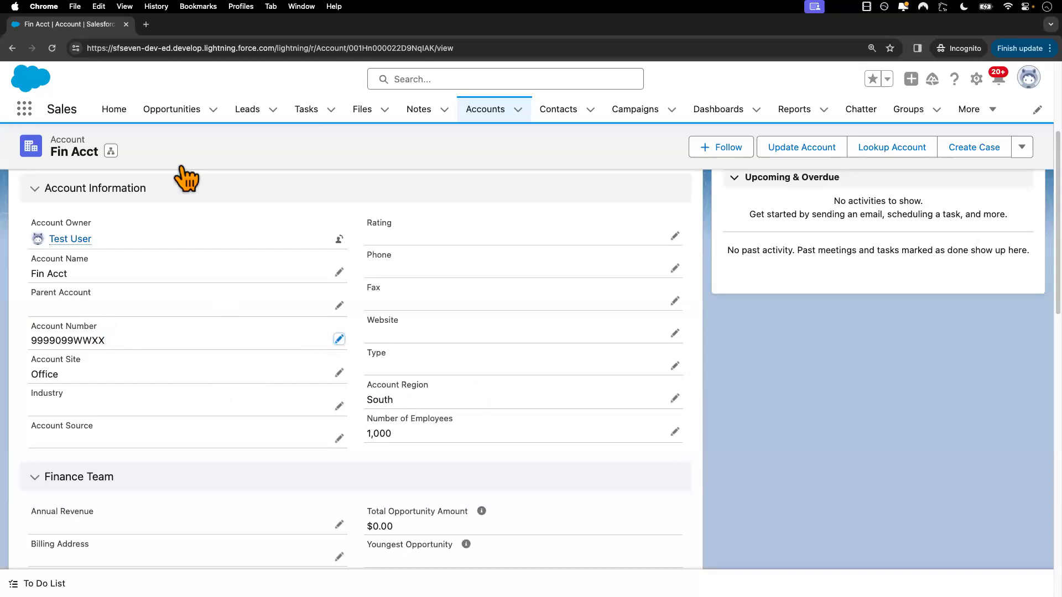
pyautogui.click(52, 50)
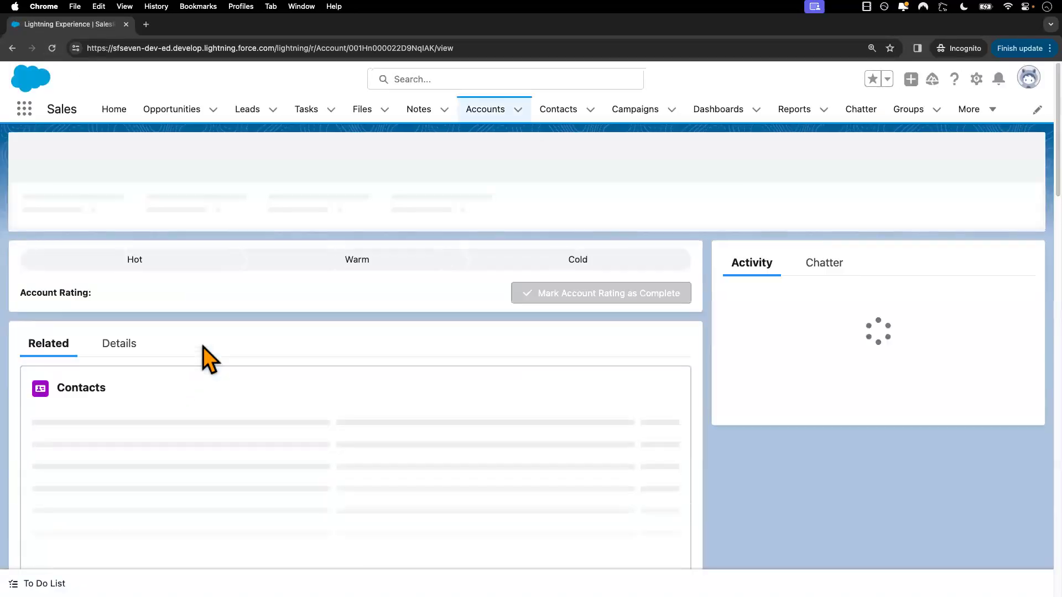
pyautogui.click(126, 343)
pyautogui.scroll(-3, 213, 398)
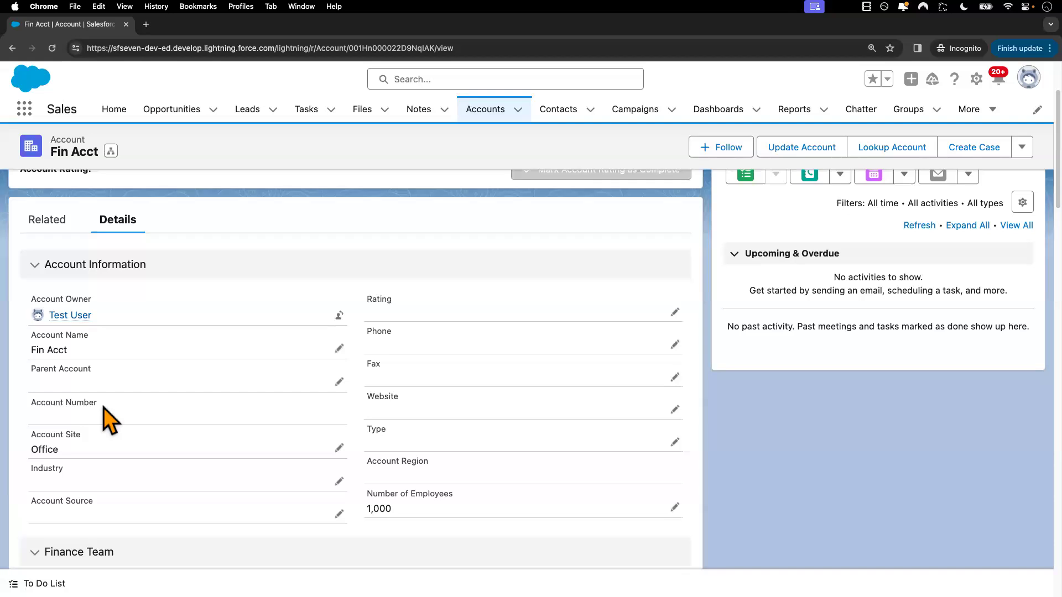
# Consult the admin window's slide on Edit Read Only Fields, and recheck Fin Acct's refreshed details in the test user's window
pyautogui.hotkey('ctrl', 'Left')
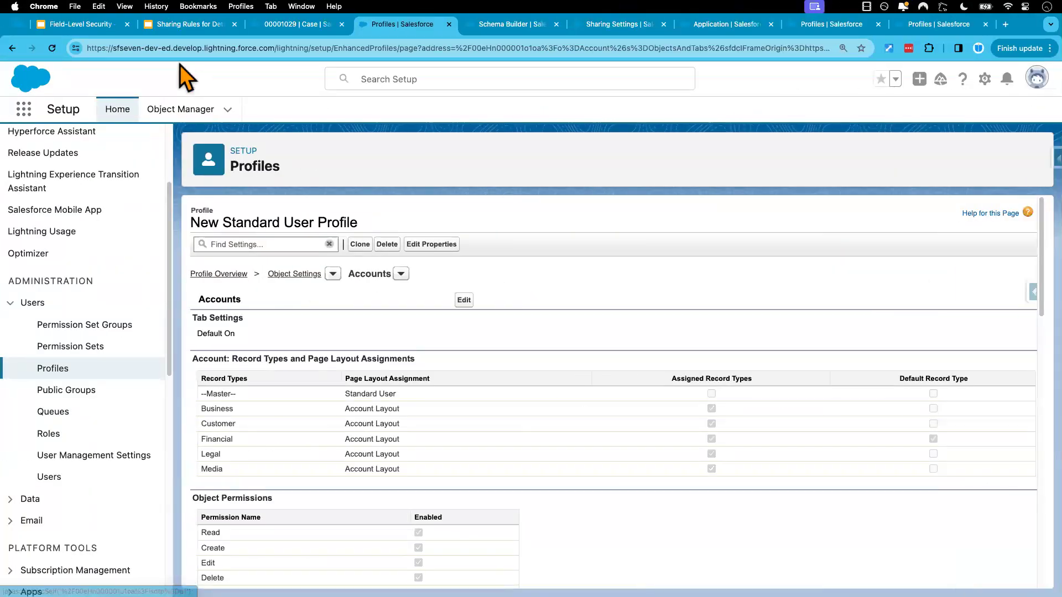
pyautogui.click(92, 29)
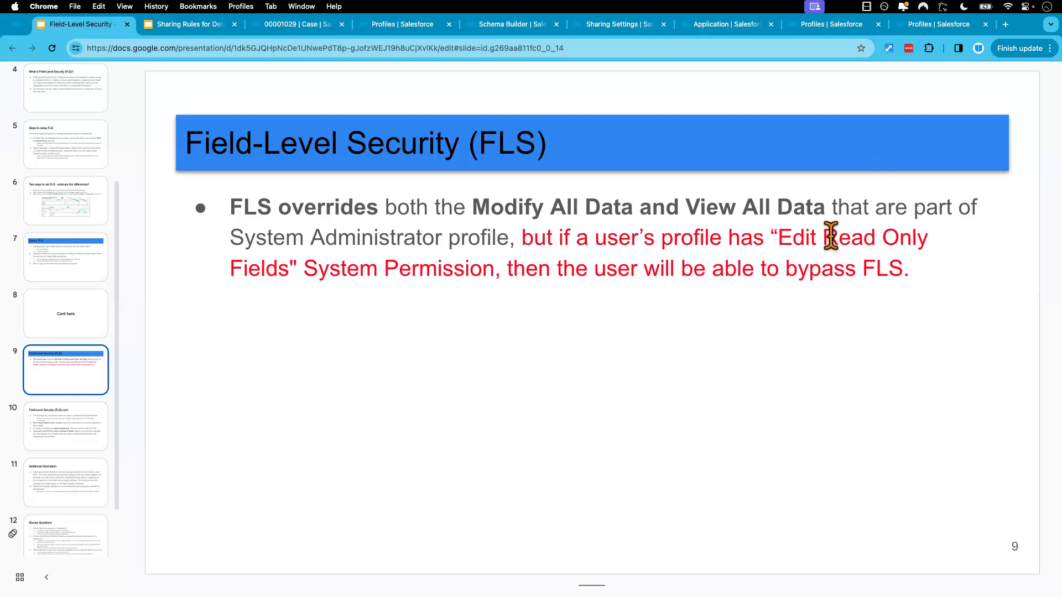
pyautogui.hotkey('ctrl', 'Right')
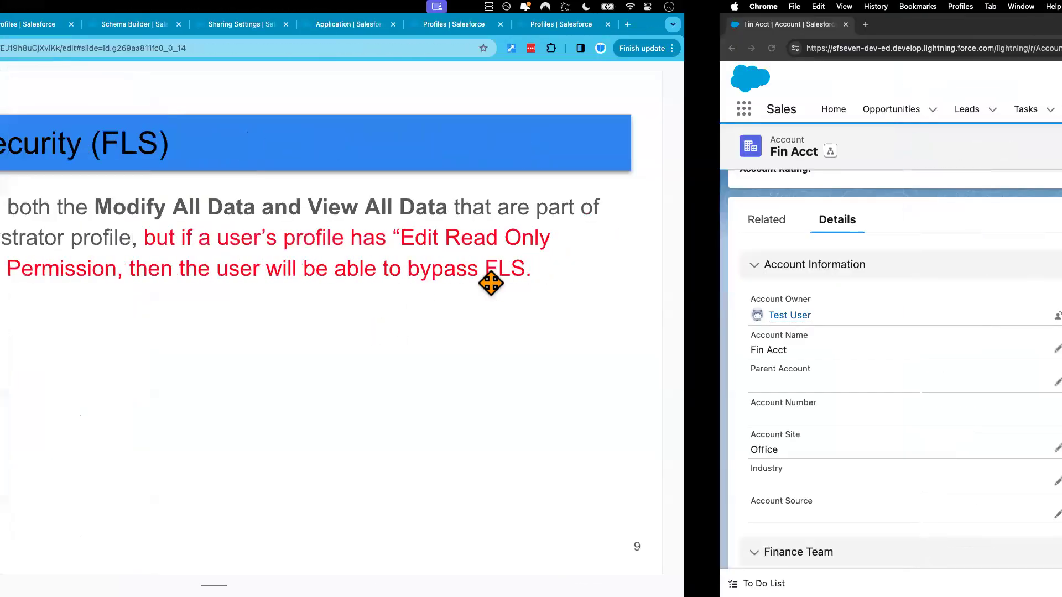
pyautogui.click(53, 49)
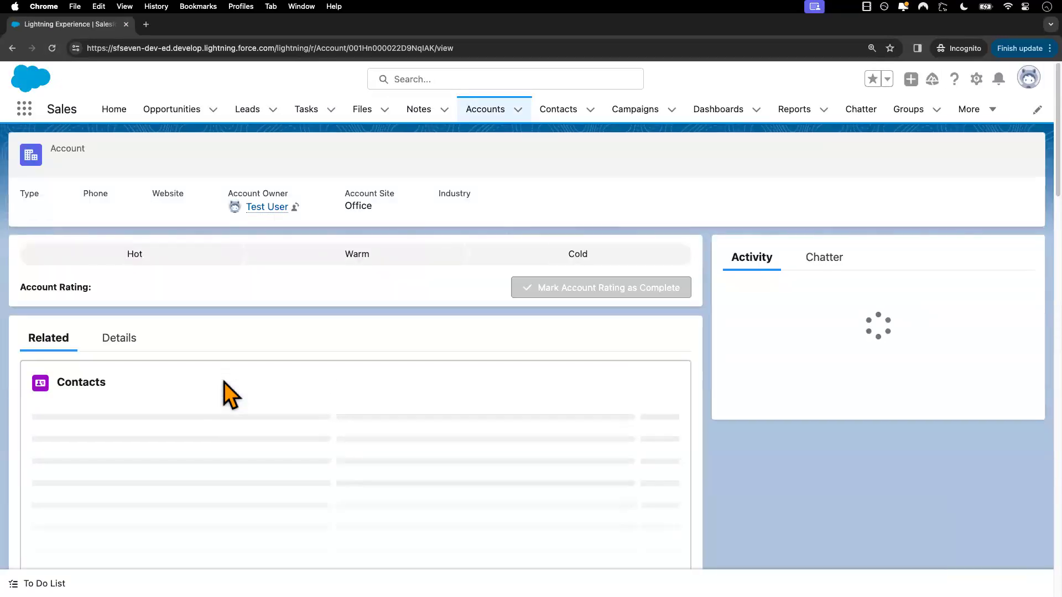
pyautogui.click(123, 343)
pyautogui.scroll(-3, 287, 462)
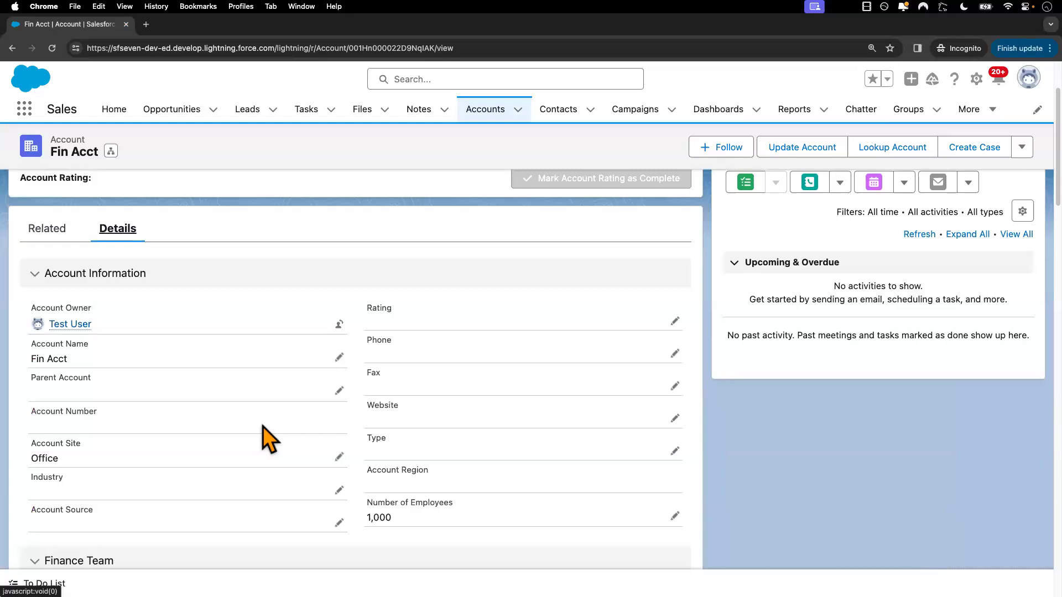
# In the admin window, restore Read Access to Account Number and Account Region in New Standard User Profile's Accounts settings and save
pyautogui.hotkey('ctrl', 'Left')
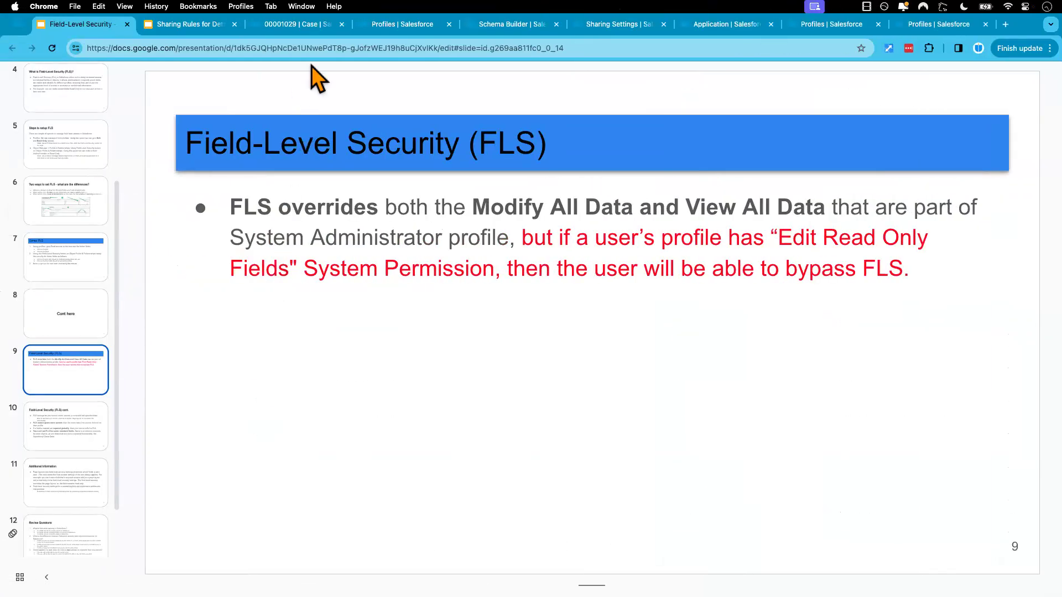
pyautogui.click(404, 25)
pyautogui.scroll(-3, 393, 394)
pyautogui.scroll(-3, 393, 395)
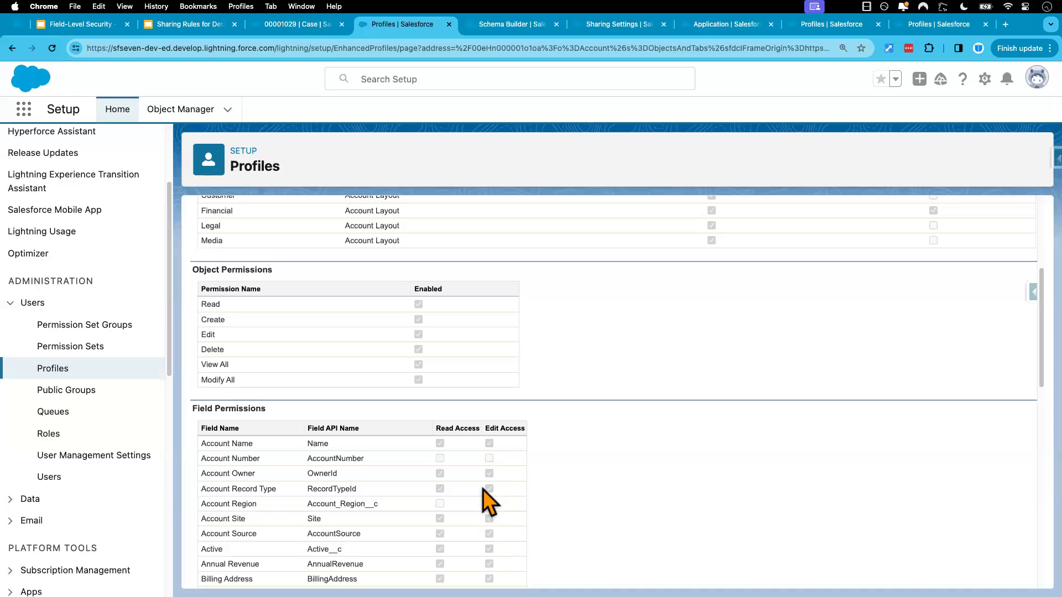
pyautogui.scroll(5, 469, 470)
pyautogui.click(464, 301)
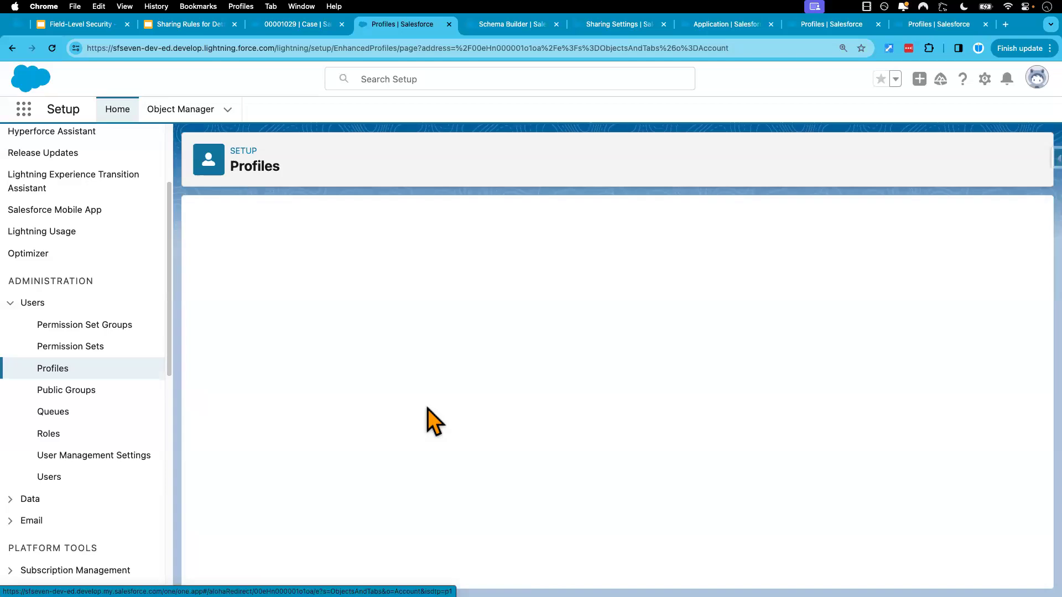
pyautogui.scroll(-5, 434, 417)
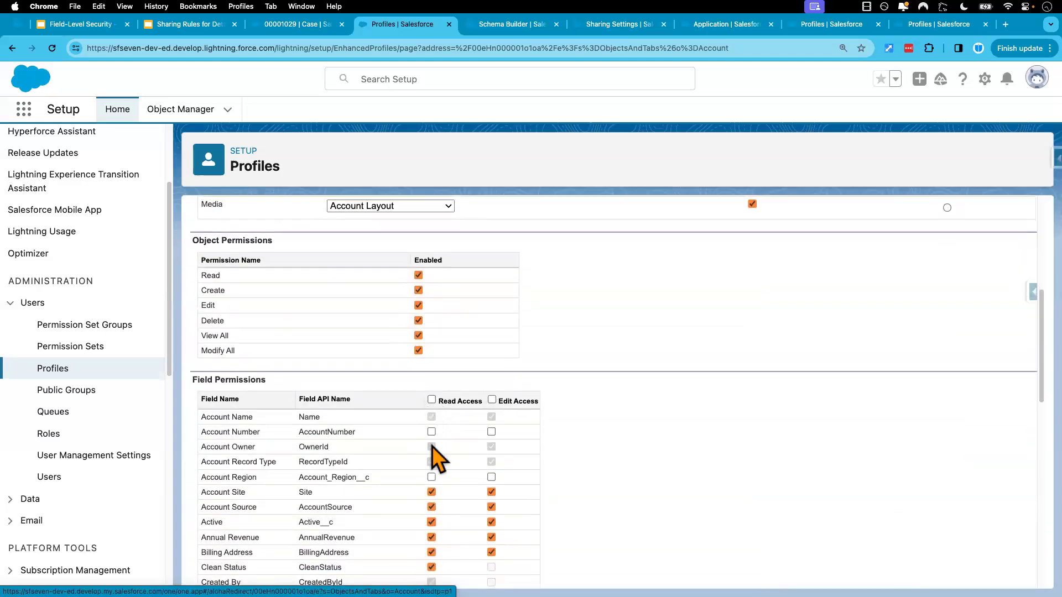
pyautogui.click(431, 432)
pyautogui.click(431, 476)
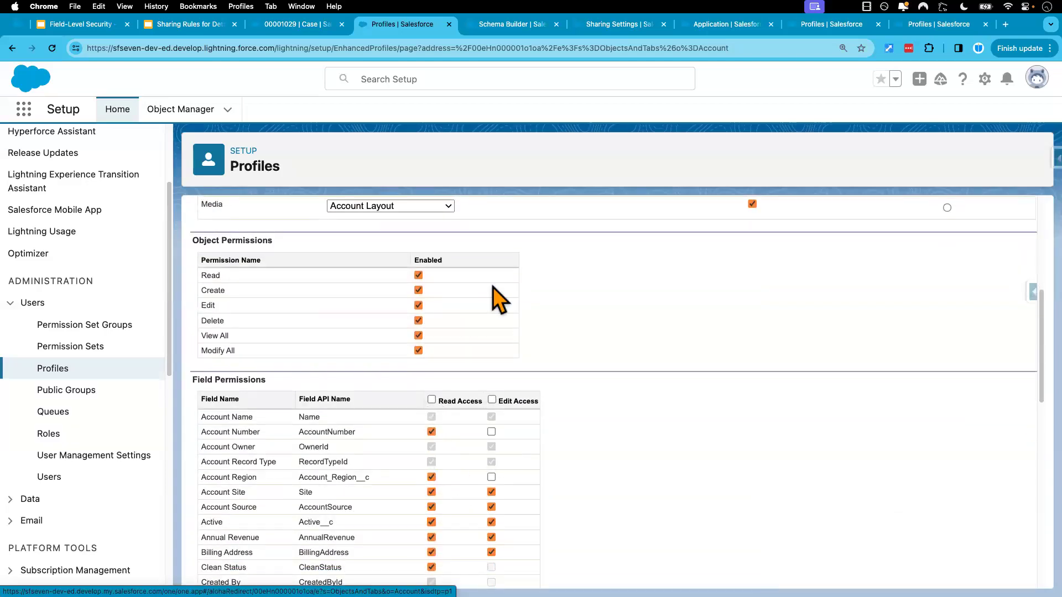
pyautogui.scroll(6, 495, 298)
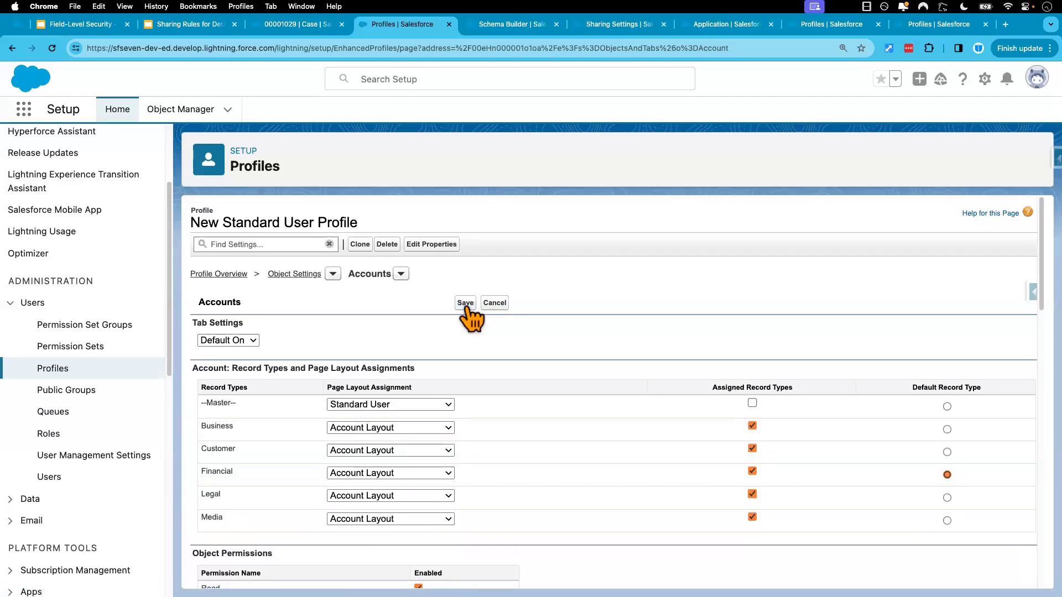
pyautogui.click(466, 303)
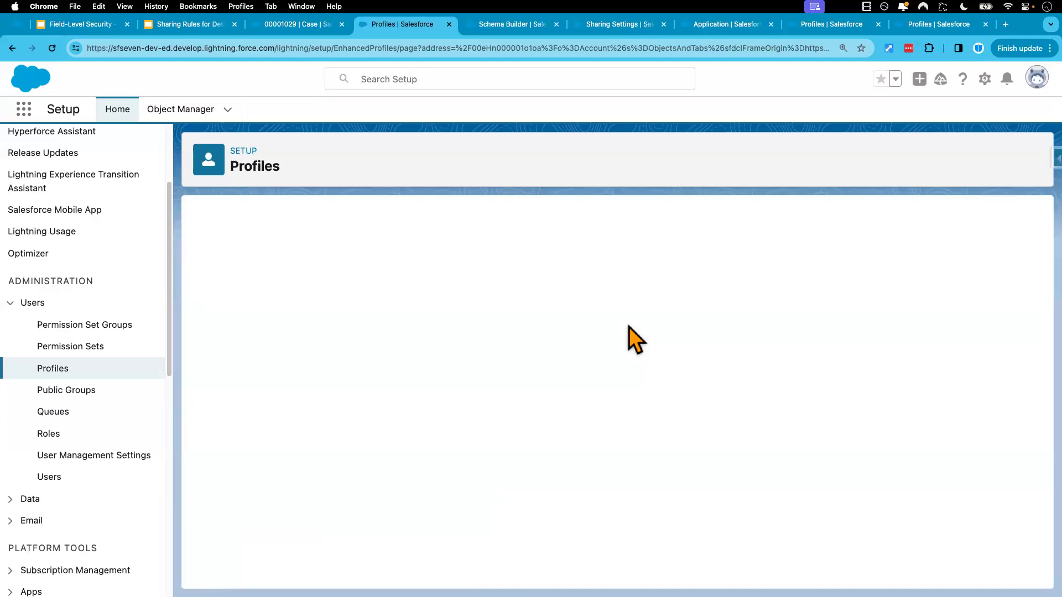
# In the test user's window, refresh Fin Acct until Account Number and Account Region are editable in its details
pyautogui.hotkey('ctrl', 'Right')
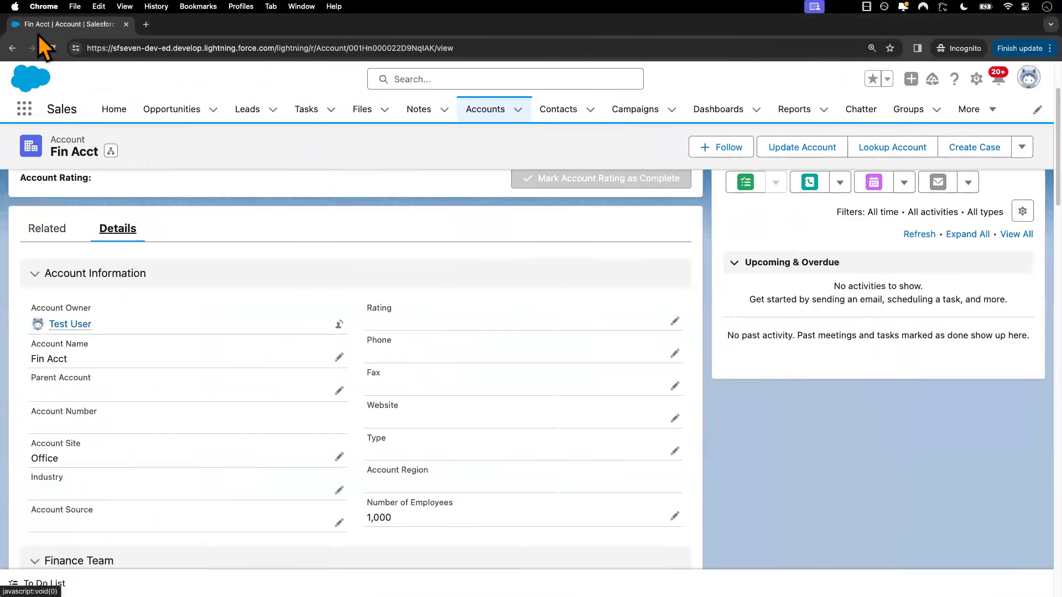
pyautogui.click(52, 48)
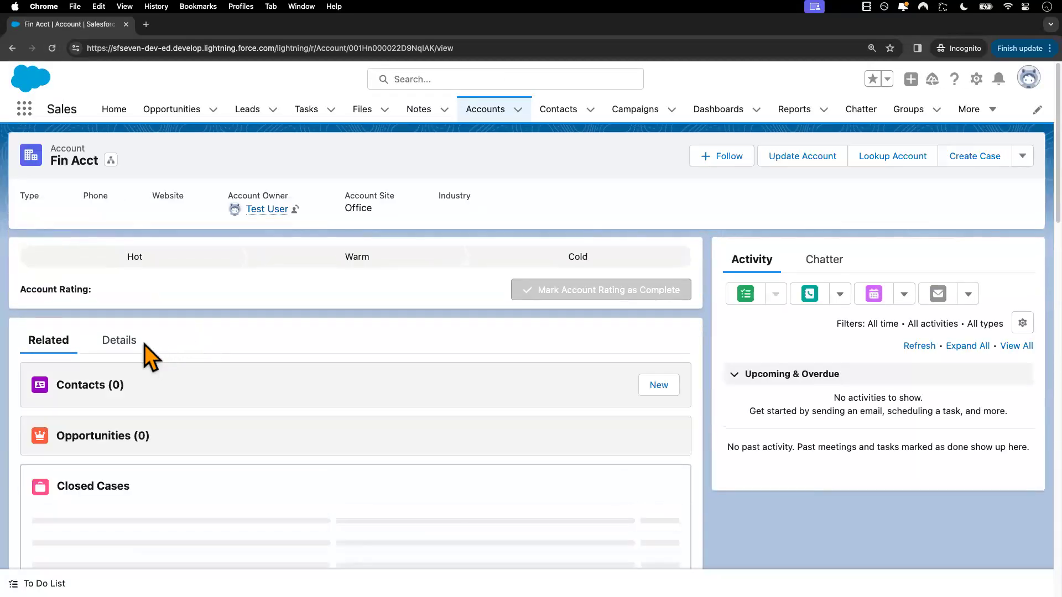
pyautogui.click(133, 343)
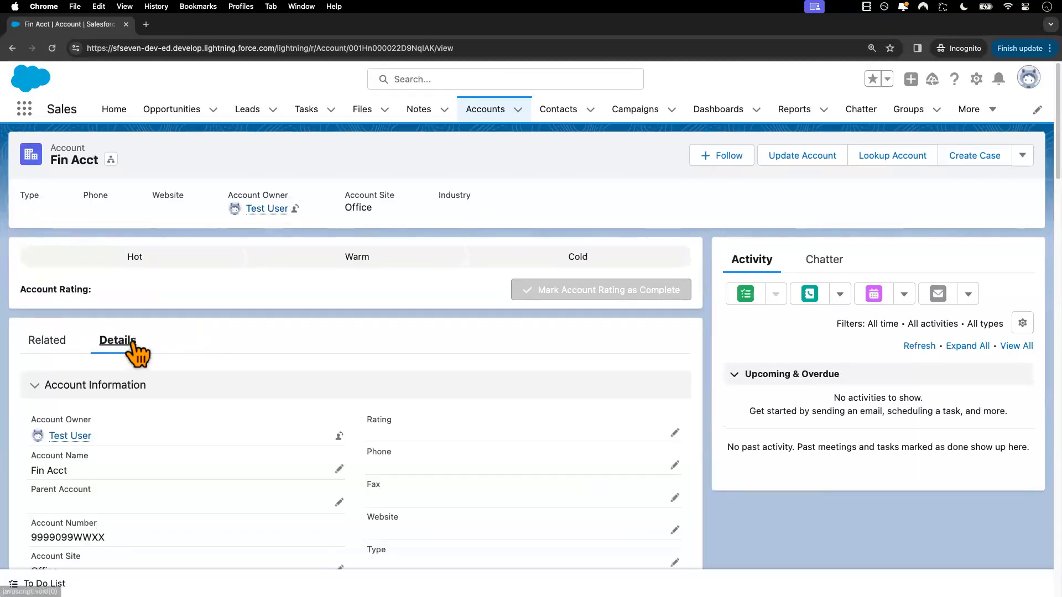
pyautogui.scroll(-1, 209, 391)
pyautogui.scroll(-3, 221, 432)
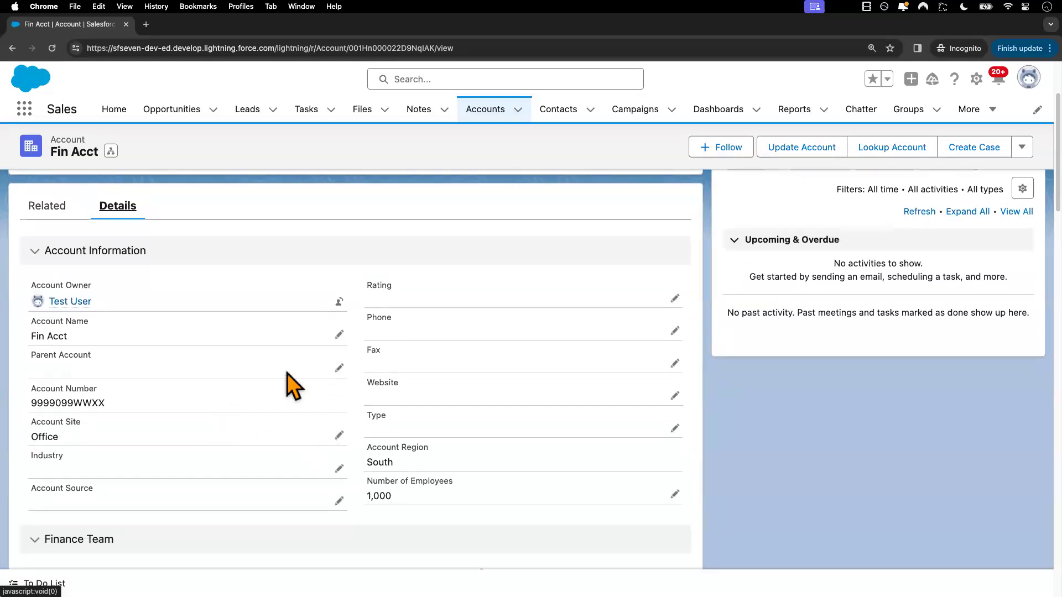
pyautogui.click(52, 50)
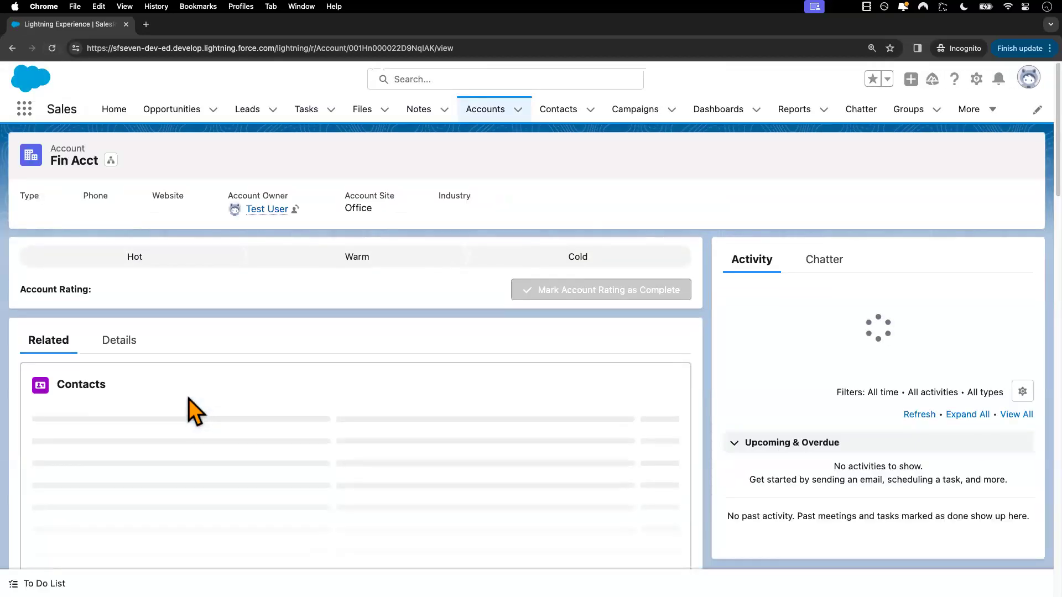
pyautogui.click(130, 345)
pyautogui.scroll(-3, 237, 387)
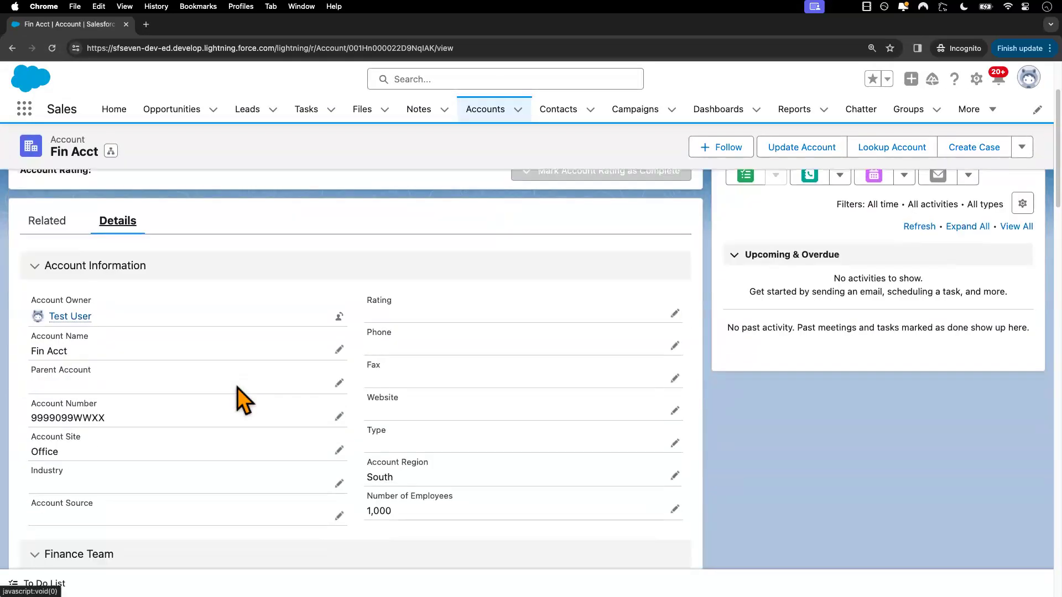
# Append E to Fin Acct's Account Number, save it with Account Region set to North, and return to the admin window's Field-Level Security slide
pyautogui.click(339, 417)
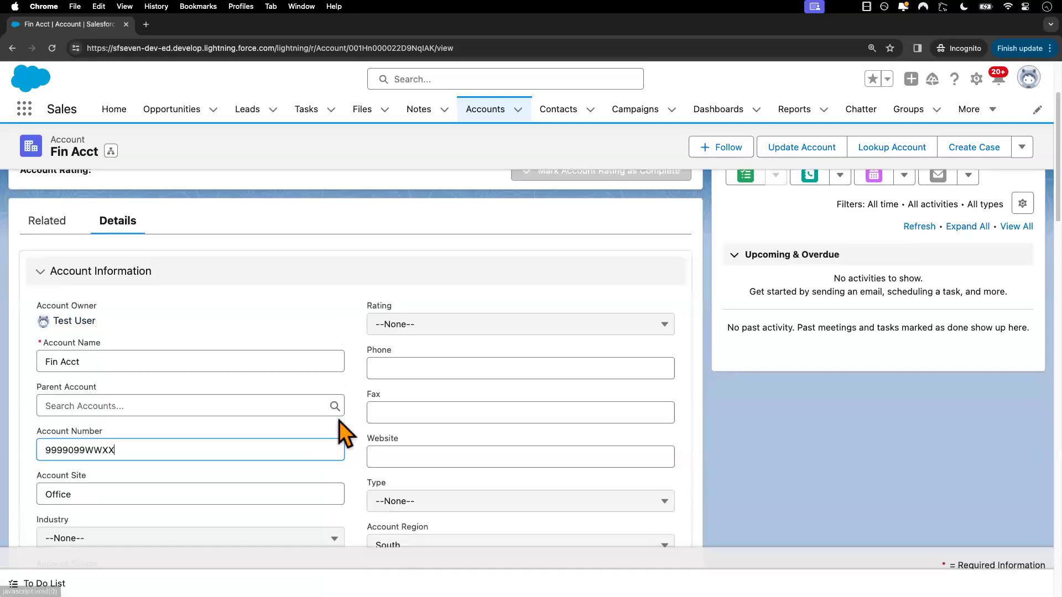
pyautogui.write('E')
pyautogui.scroll(-2, 503, 372)
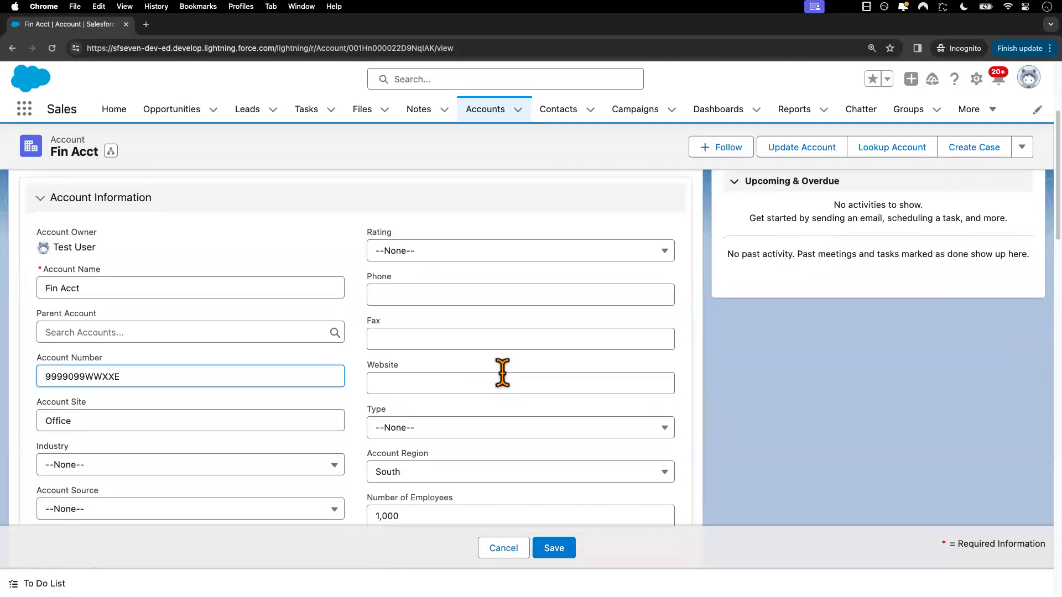
pyautogui.click(448, 473)
pyautogui.click(421, 400)
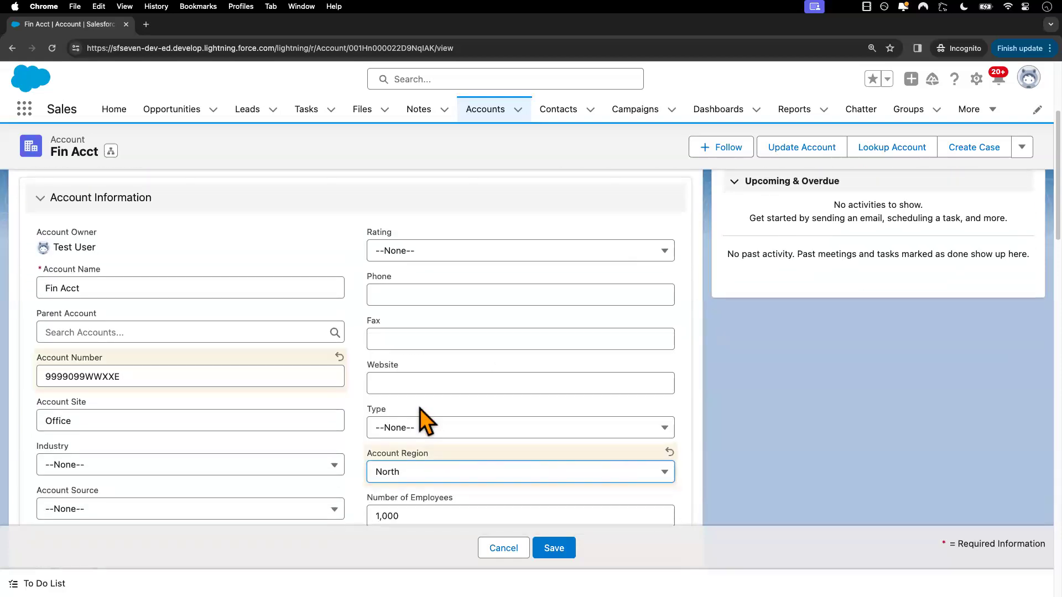
pyautogui.click(554, 548)
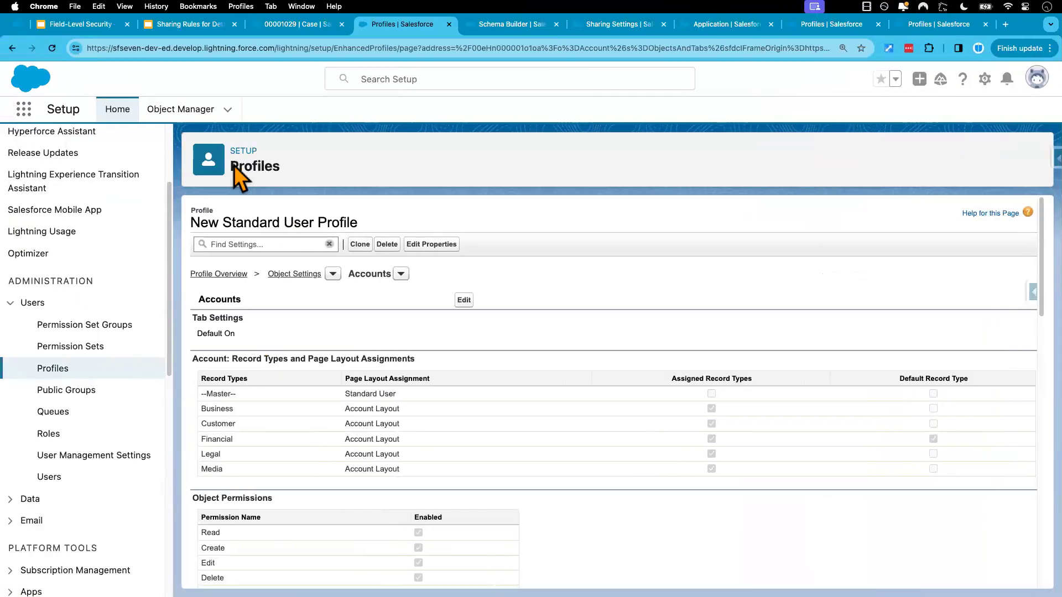
pyautogui.click(87, 25)
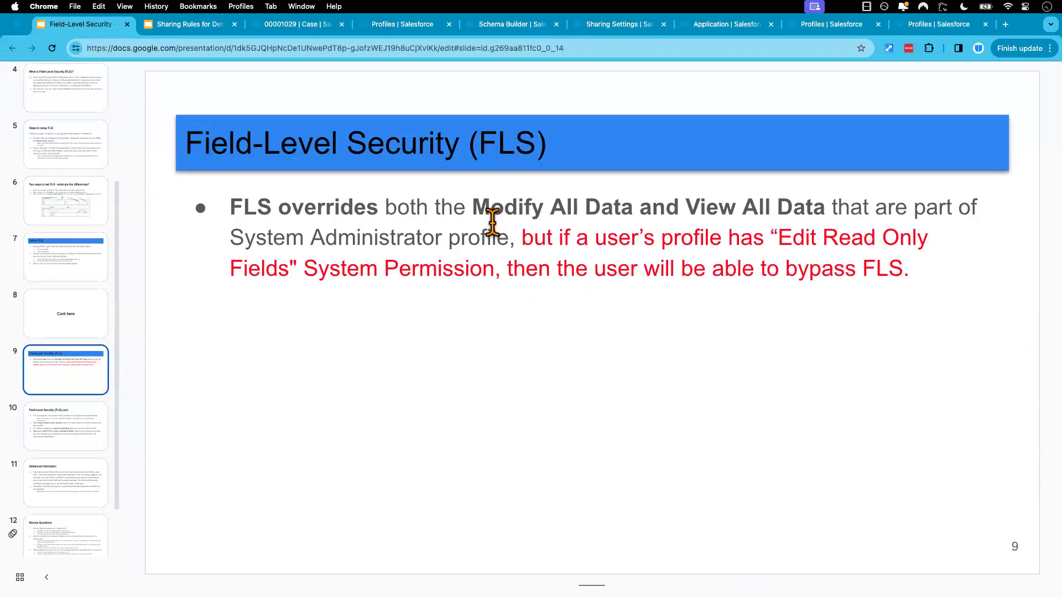
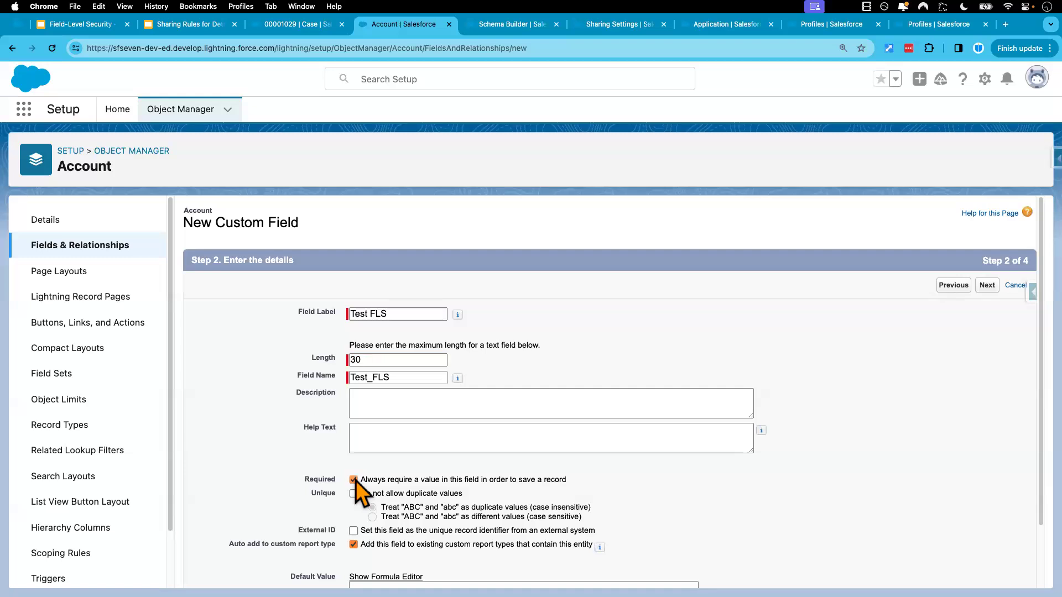
# Create the required Account text field Test FLS with length 30, keeping it visible to all profiles and on every page layout
pyautogui.scroll(-2, 688, 489)
pyautogui.click(987, 573)
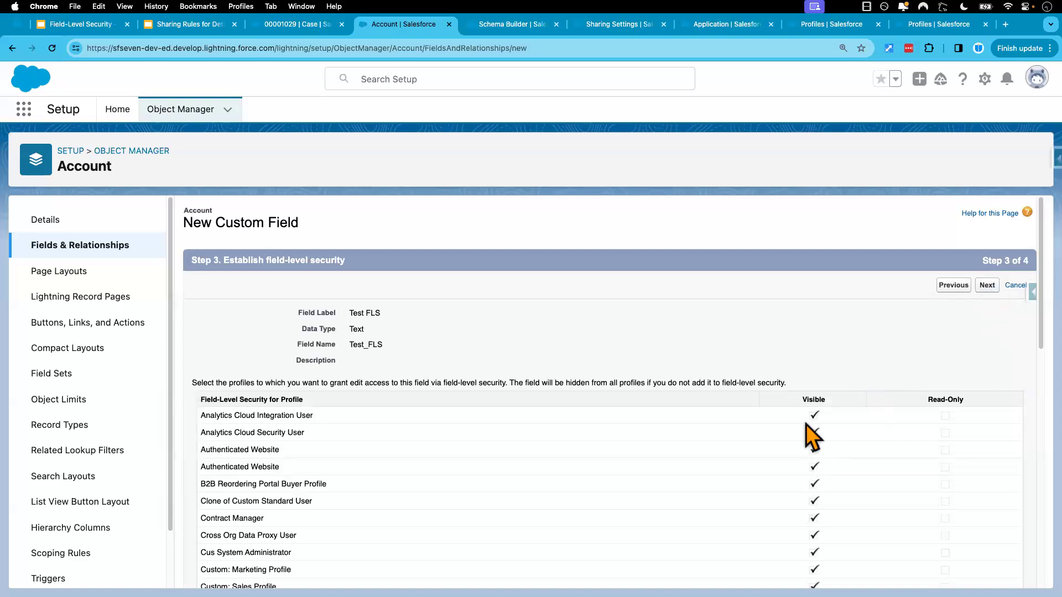
pyautogui.scroll(-2, 765, 452)
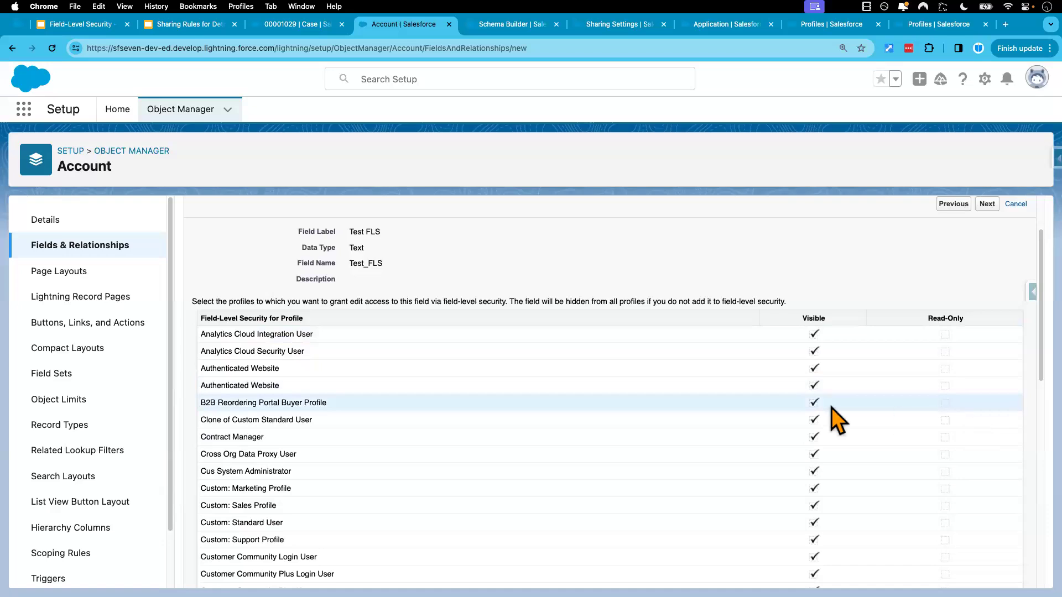
pyautogui.scroll(3, 898, 359)
pyautogui.click(987, 286)
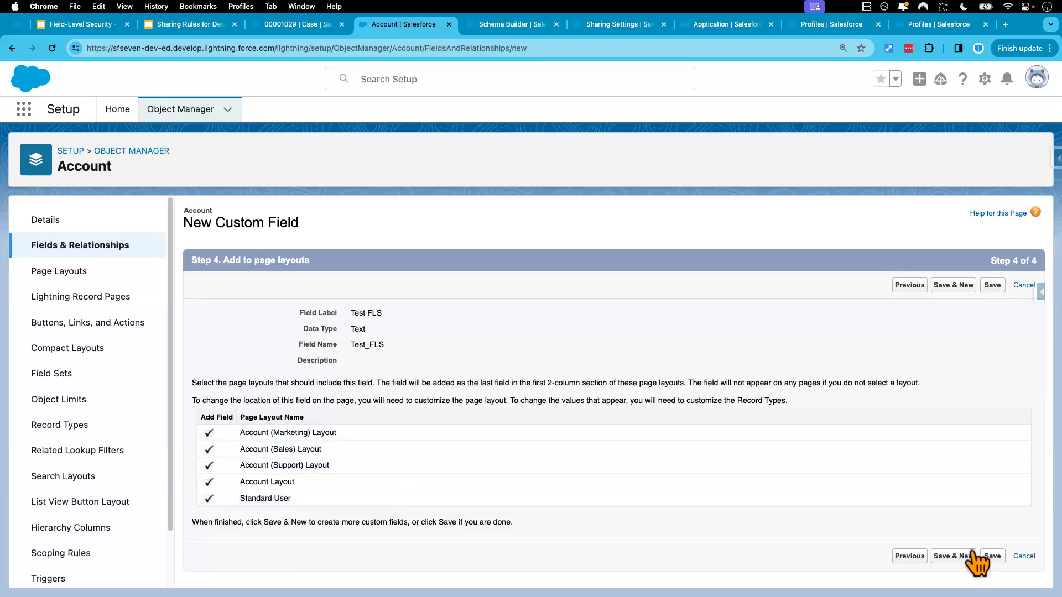
pyautogui.click(992, 556)
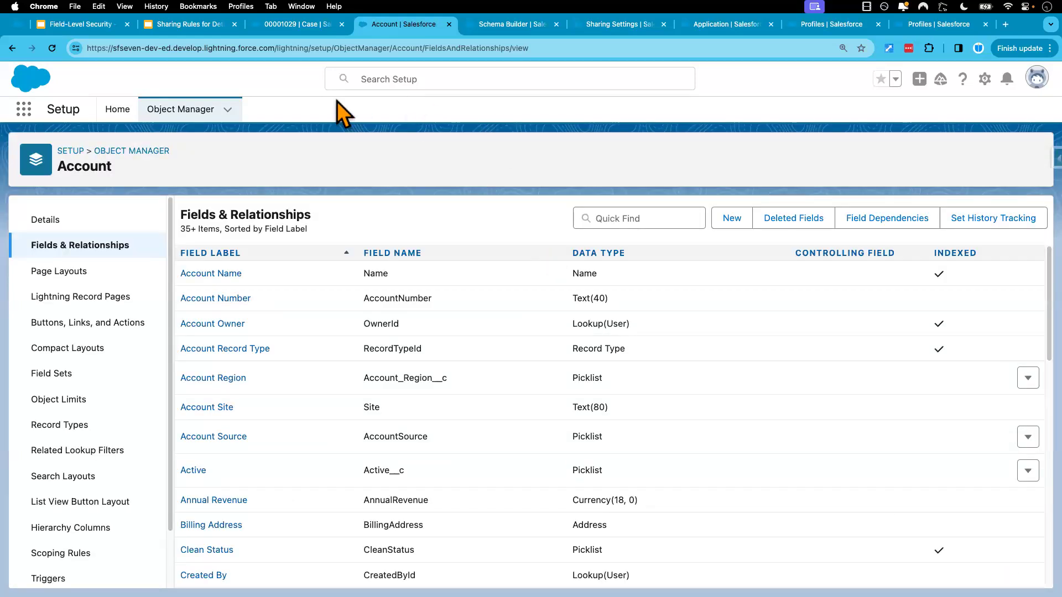
# Open the Abble Co account's details from the Sales app's account list and locate the Test FLS field
pyautogui.click(310, 31)
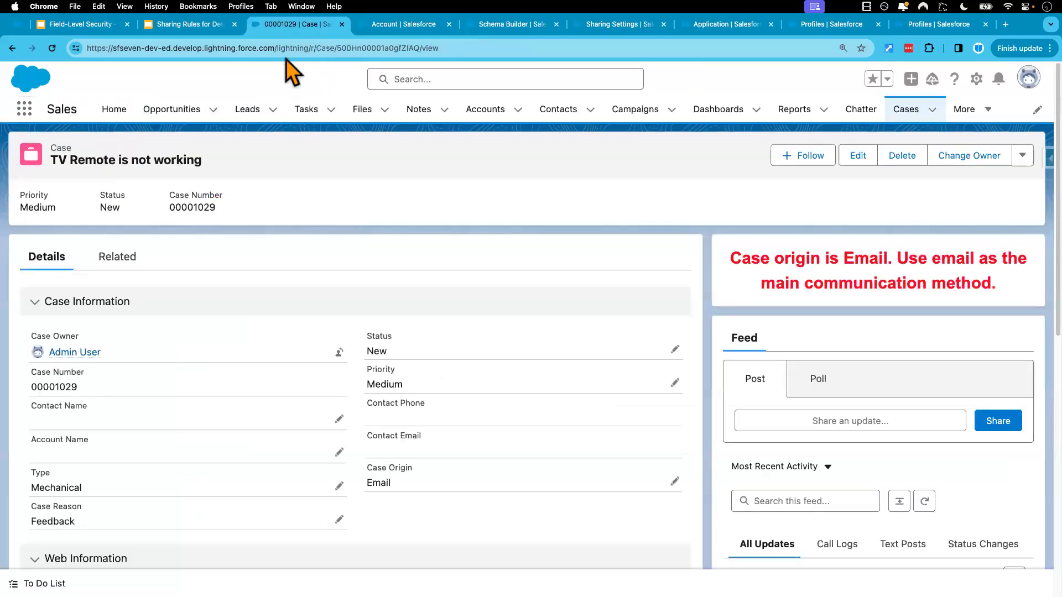
pyautogui.click(489, 109)
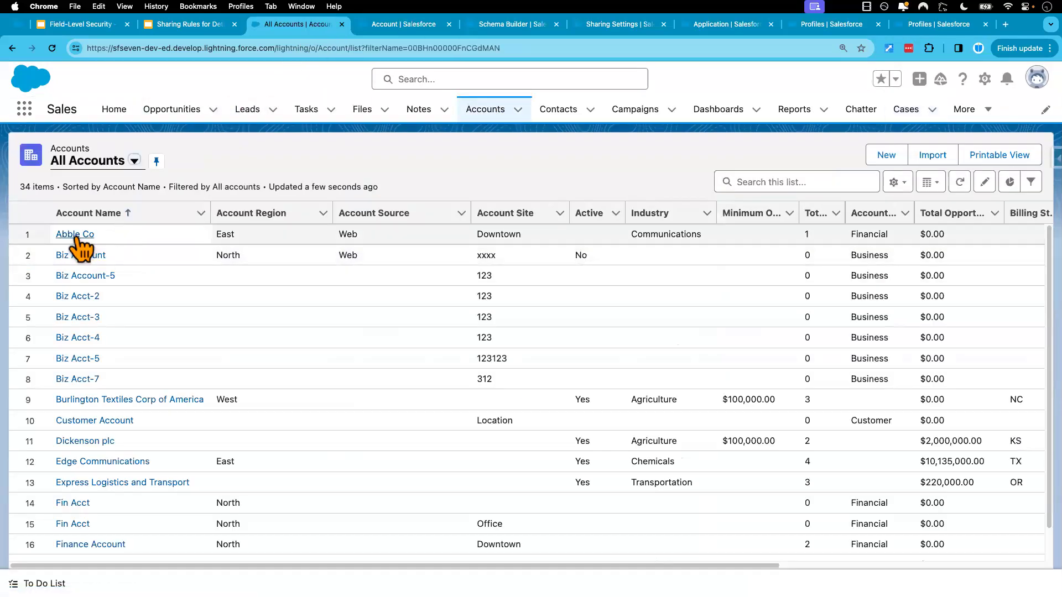
pyautogui.click(77, 238)
pyautogui.click(118, 265)
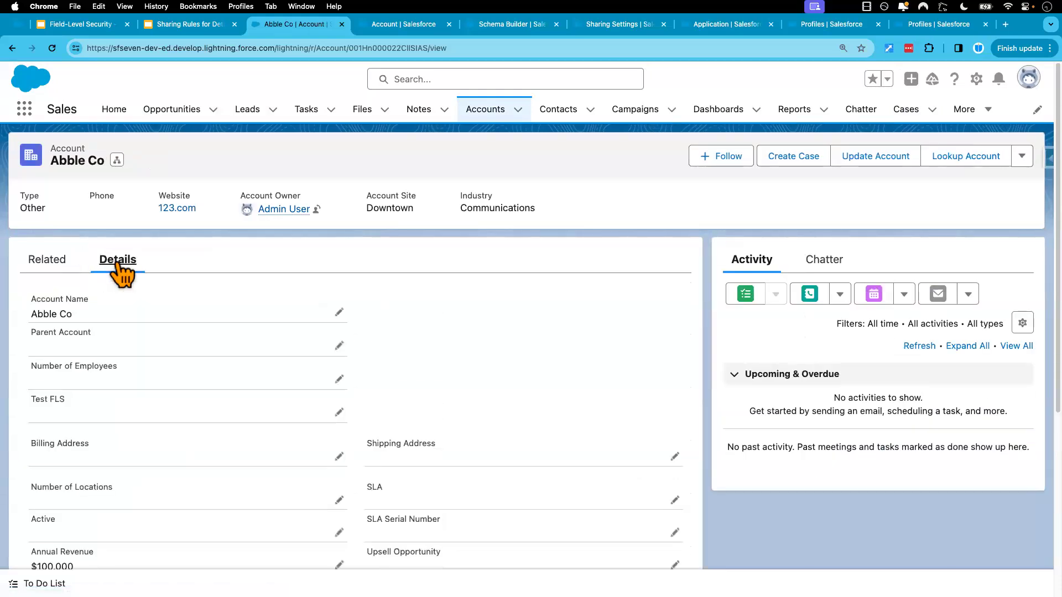
pyautogui.scroll(-2, 177, 455)
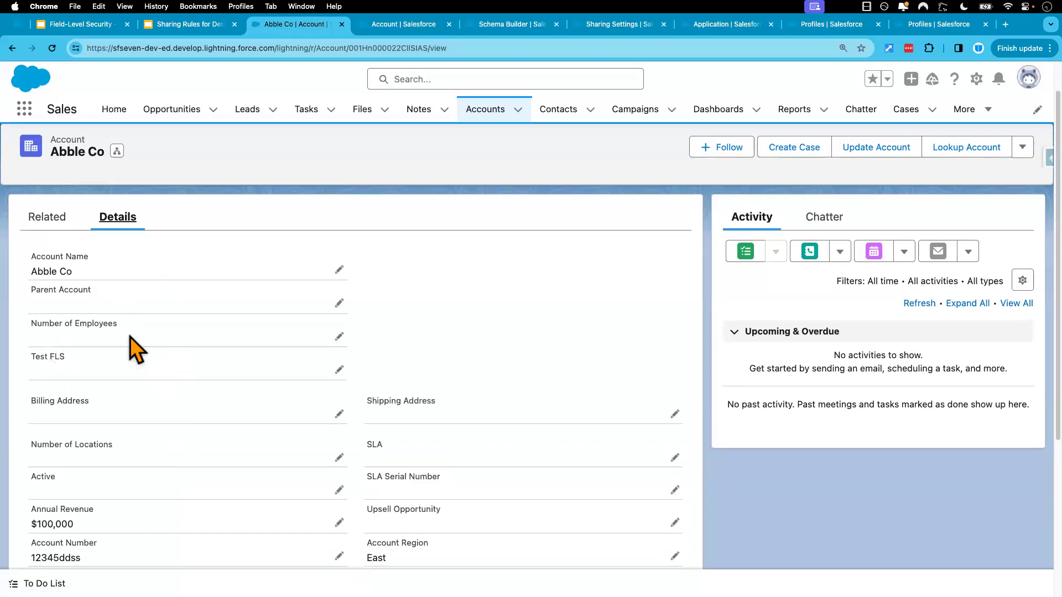
pyautogui.moveTo(72, 360); pyautogui.dragTo(34, 357)
pyautogui.click(82, 355)
pyautogui.doubleClick(81, 355)
pyautogui.click(63, 355)
# Set Abble Co's Parent Account to Fin Acct and try to save the record with Test FLS left empty
pyautogui.click(144, 371)
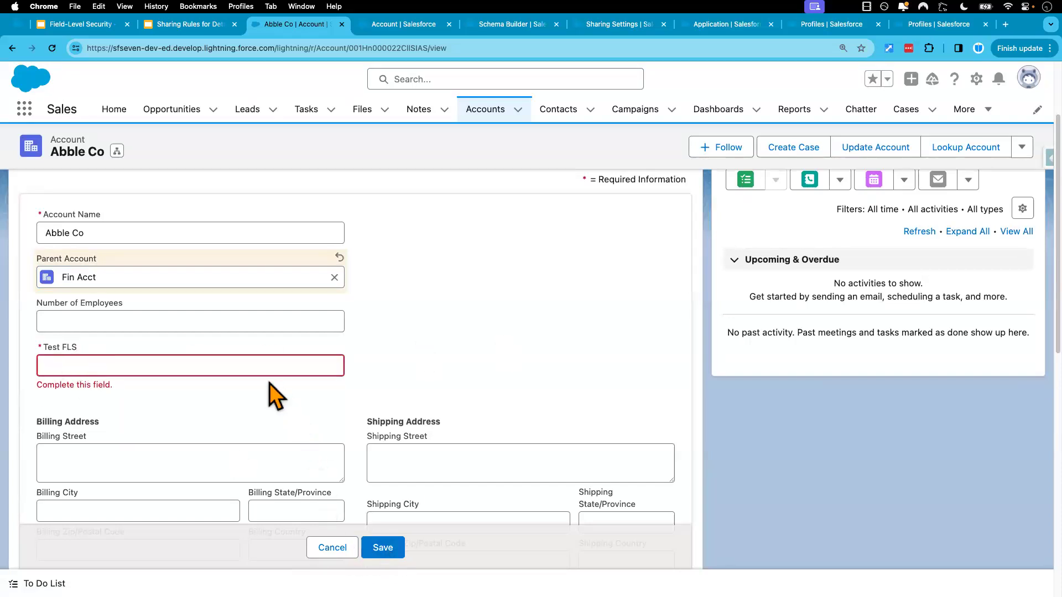
pyautogui.click(393, 550)
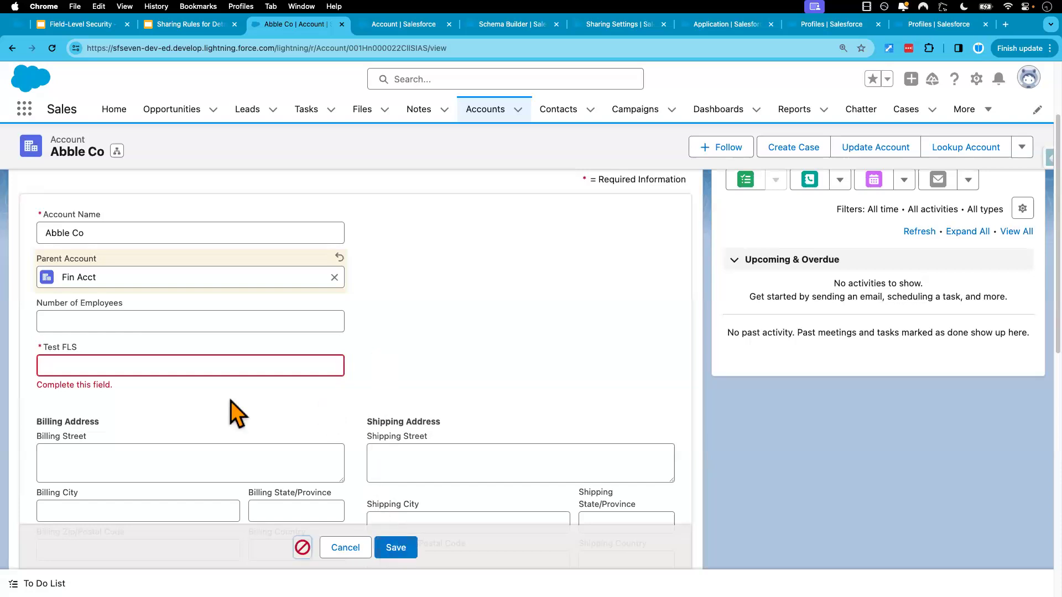
pyautogui.click(404, 470)
# Enter Test in Abble Co's Test FLS field and save the record
pyautogui.click(129, 365)
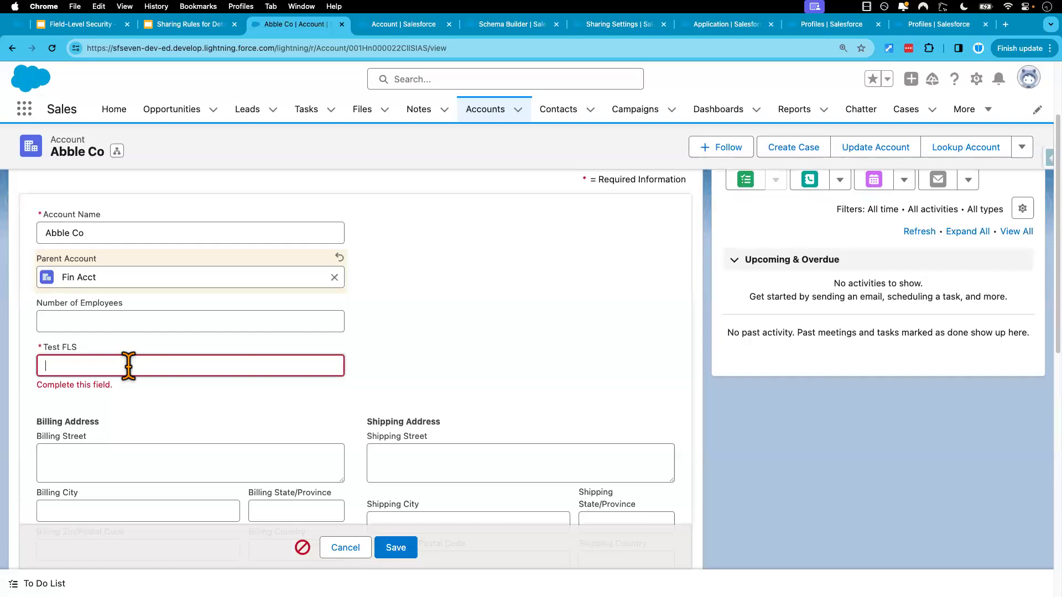
pyautogui.write('Test')
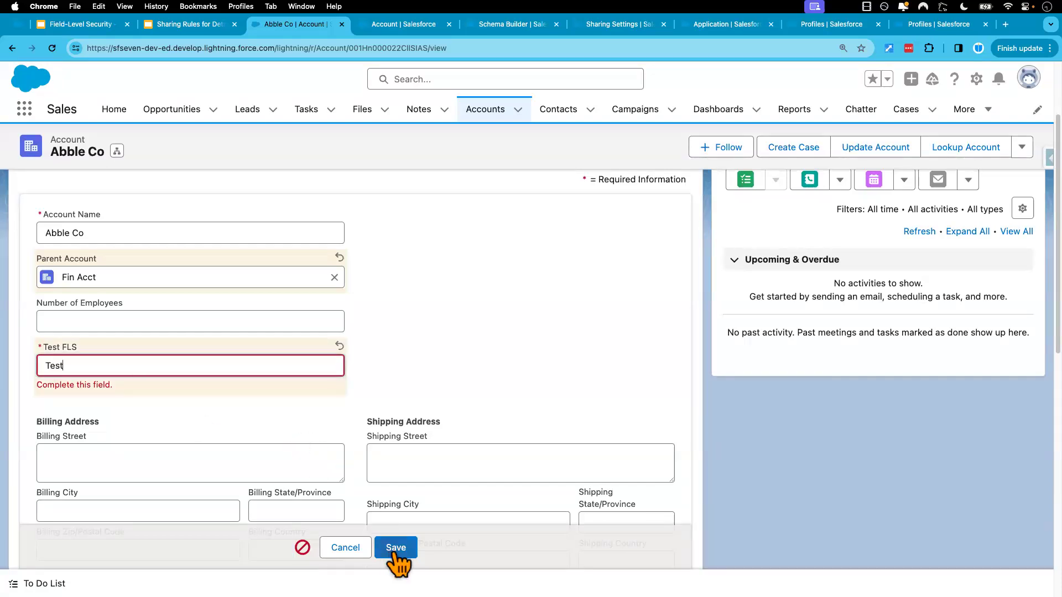
pyautogui.click(396, 547)
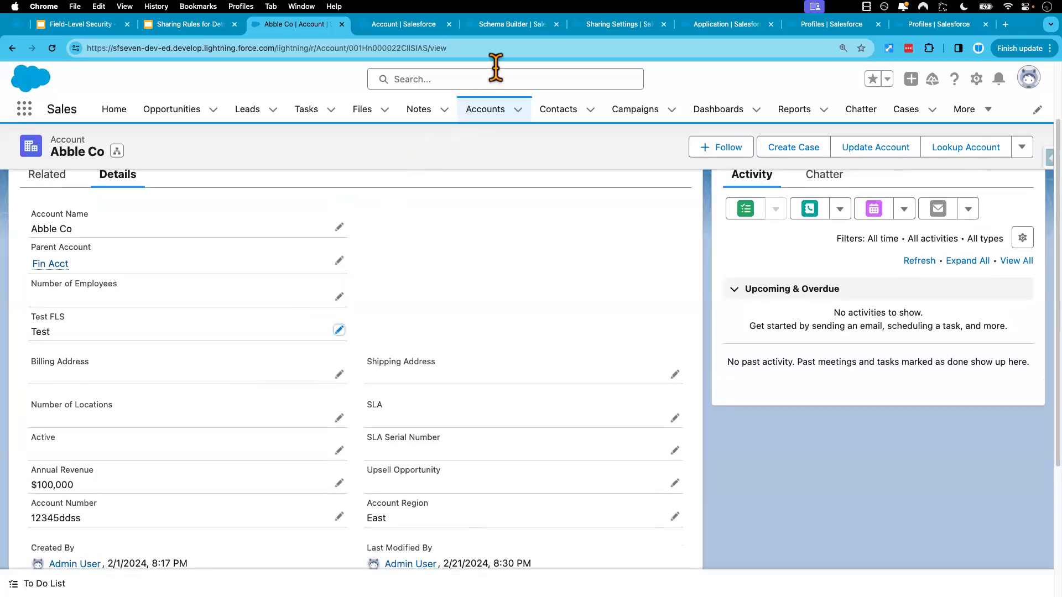
# Open the Accounts object settings of New Standard User Profile for editing
pyautogui.click(410, 29)
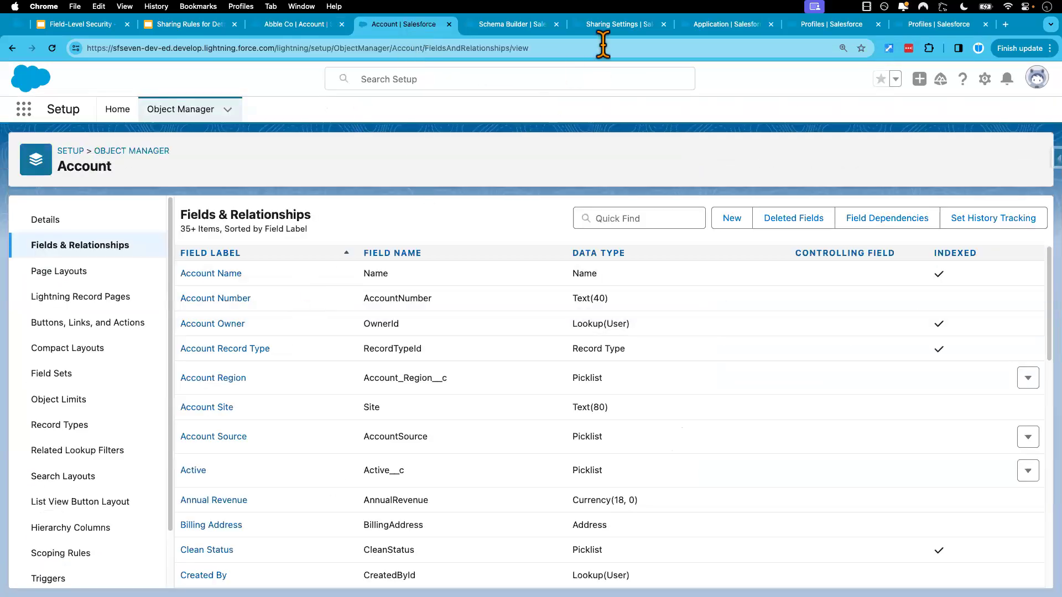
pyautogui.click(831, 25)
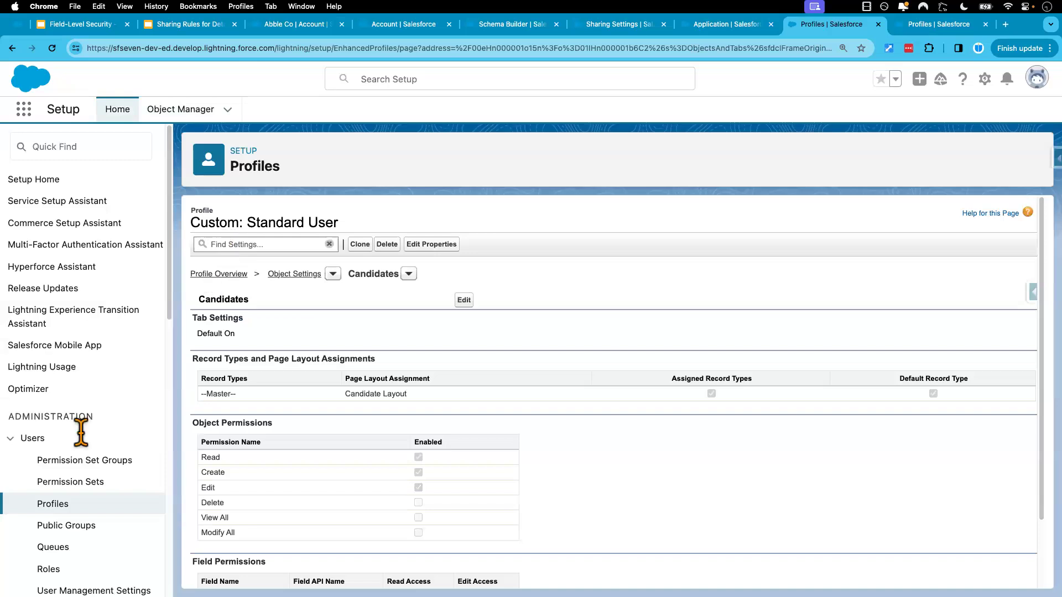
pyautogui.click(57, 504)
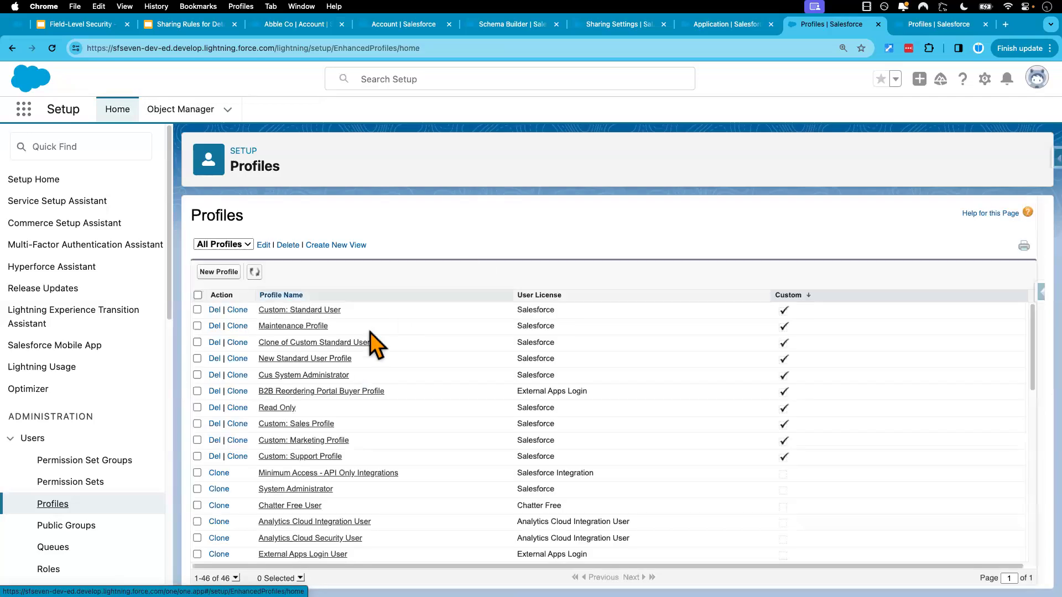
pyautogui.click(284, 360)
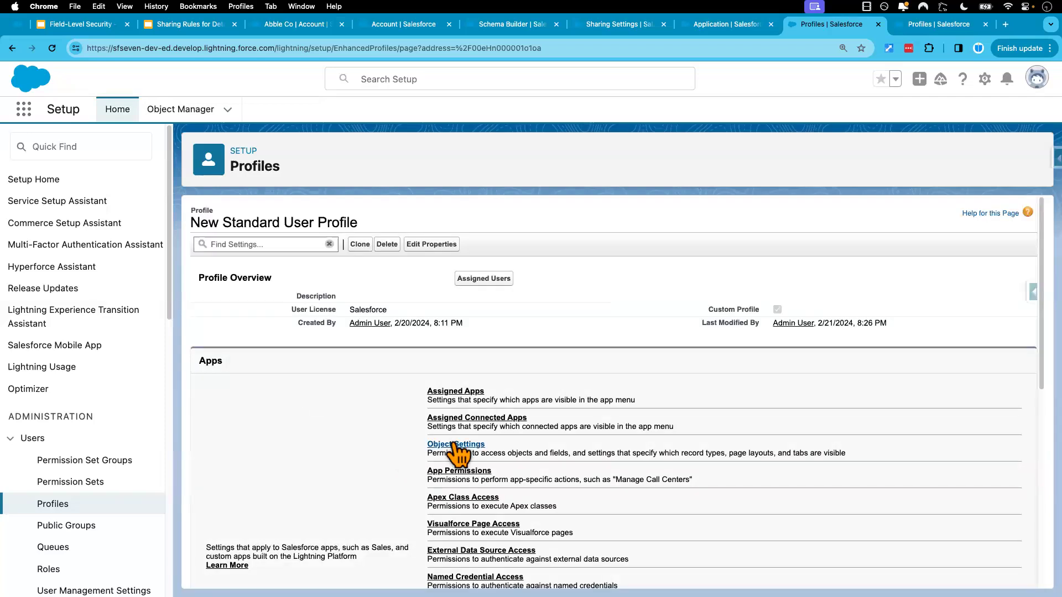
pyautogui.click(456, 445)
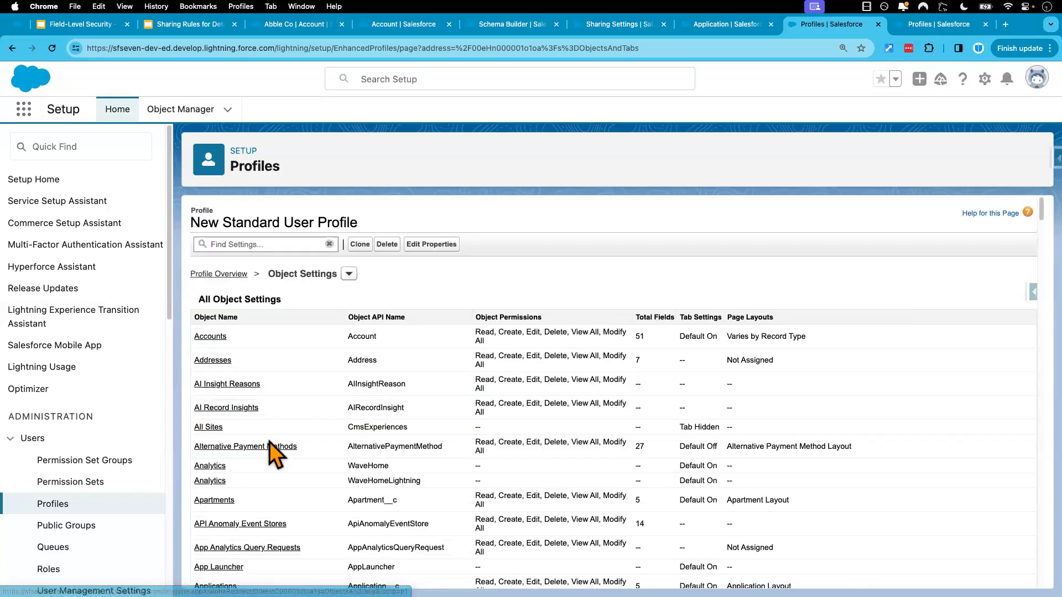
pyautogui.click(209, 337)
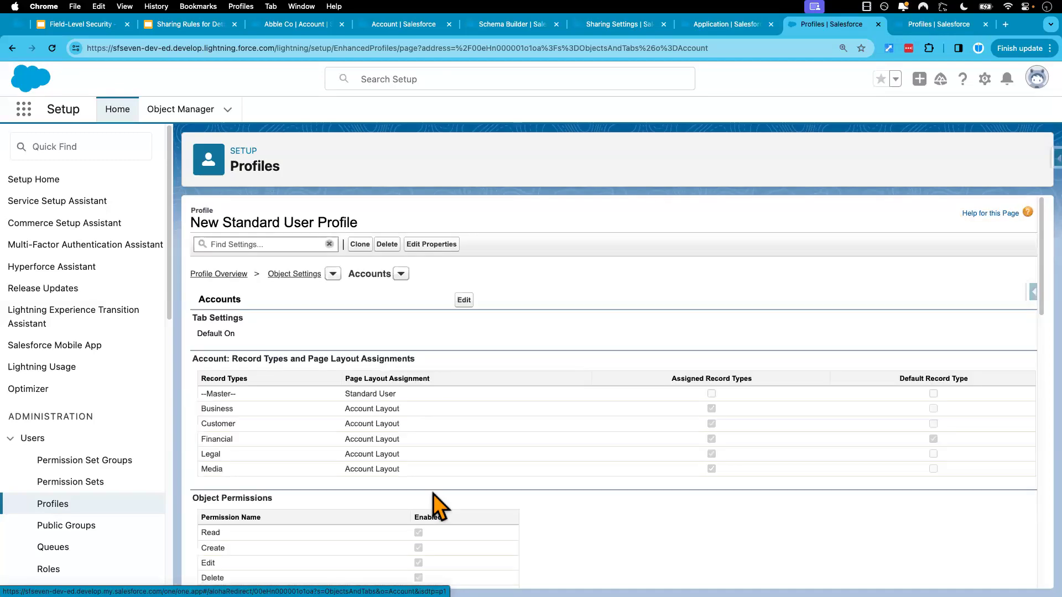
pyautogui.scroll(-1, 433, 493)
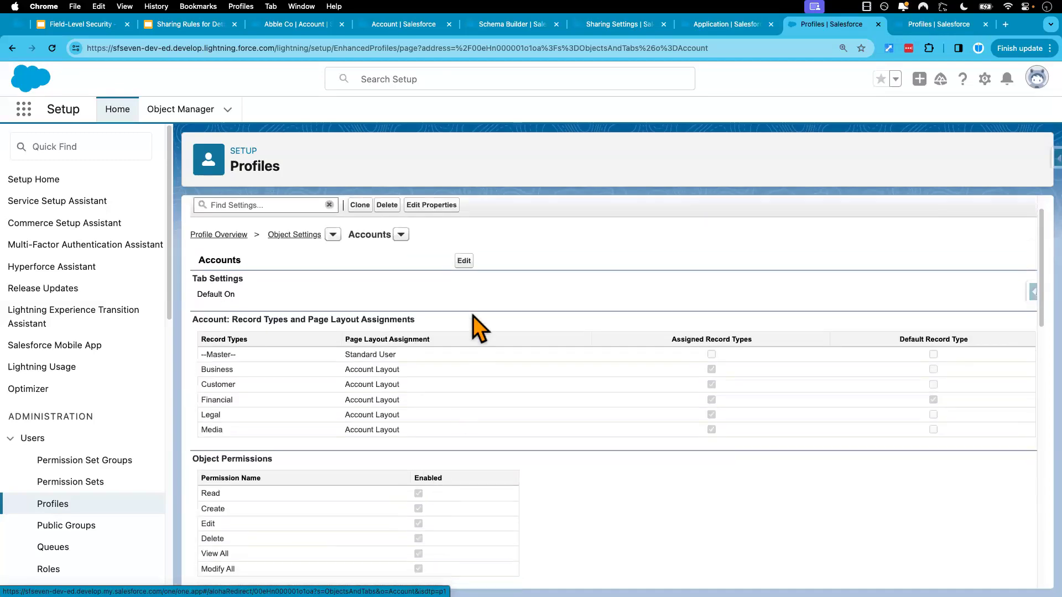
pyautogui.click(463, 265)
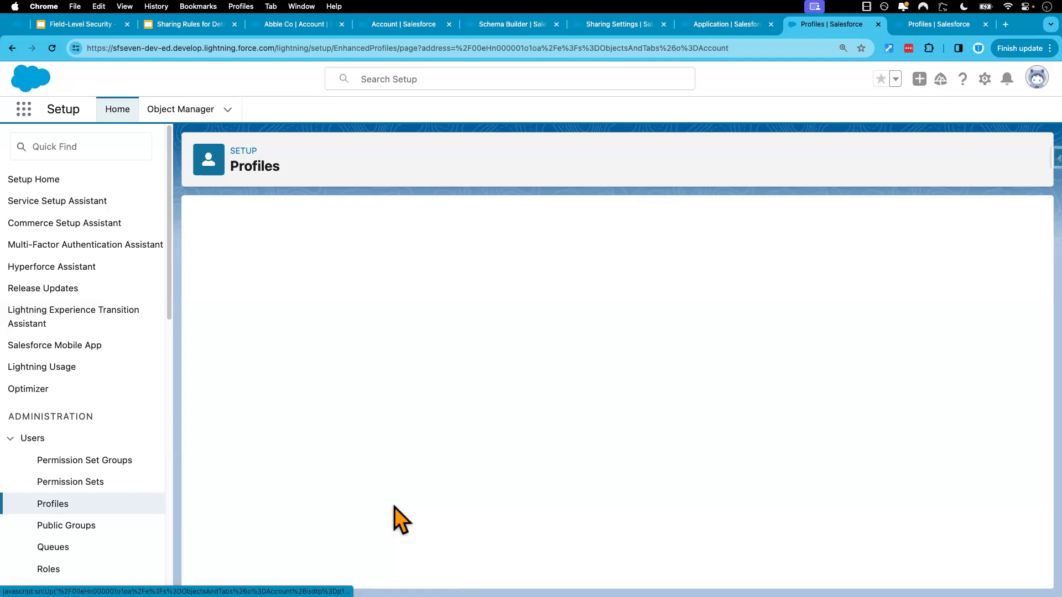
# Examine Read Access and Edit Access for Test FLS in the profile's Account field permissions
pyautogui.scroll(-5, 394, 506)
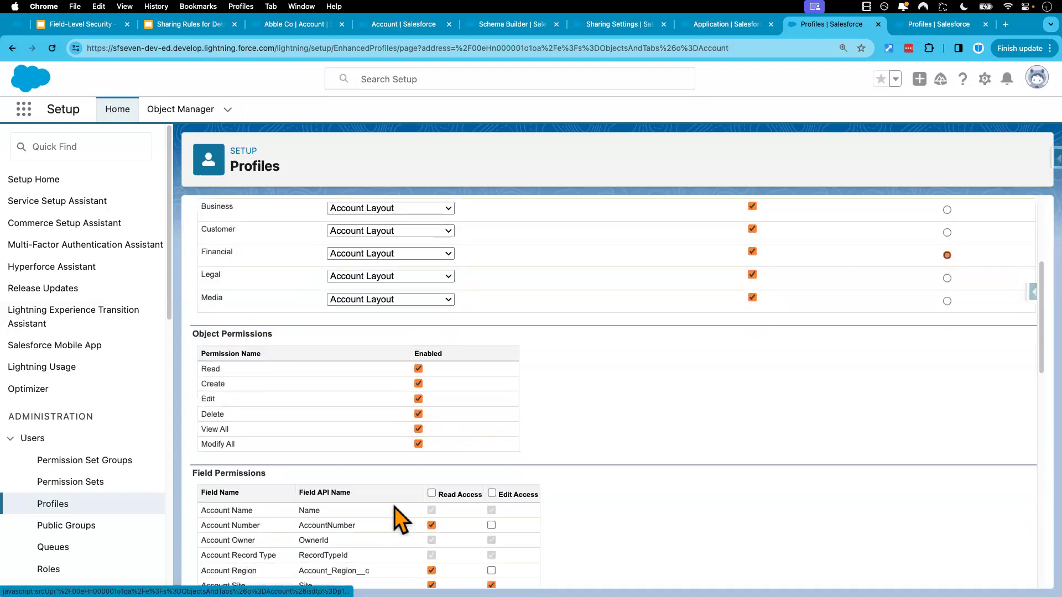
pyautogui.scroll(-5, 381, 550)
pyautogui.scroll(-8, 381, 560)
pyautogui.scroll(-4, 382, 559)
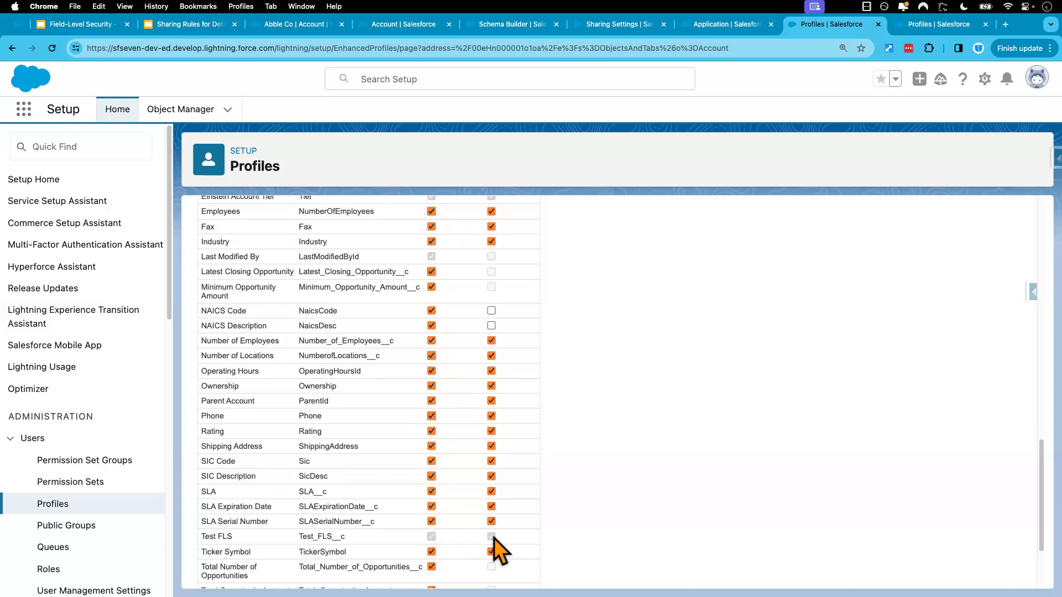
# Consult the slide on globally required and standard fields, and examine Account Name's access in the profile's field permissions
pyautogui.click(98, 24)
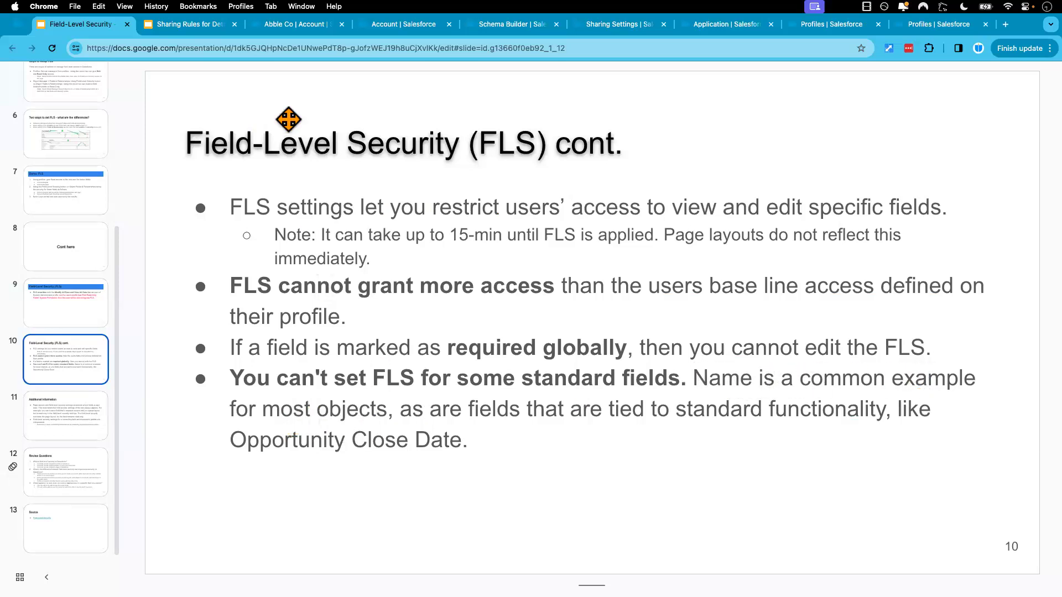
pyautogui.click(400, 28)
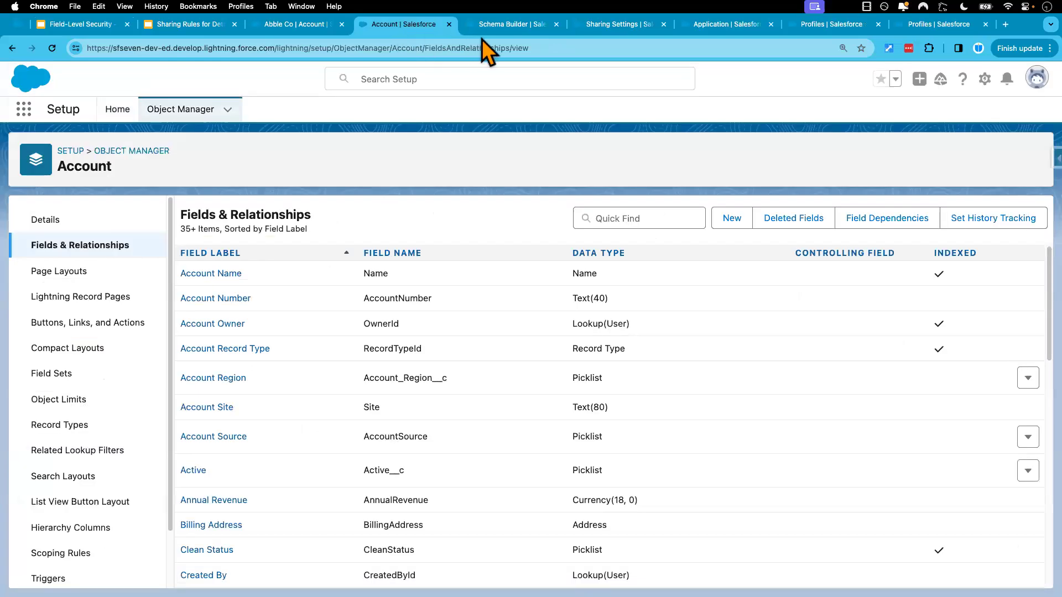
pyautogui.click(811, 28)
pyautogui.scroll(5, 368, 343)
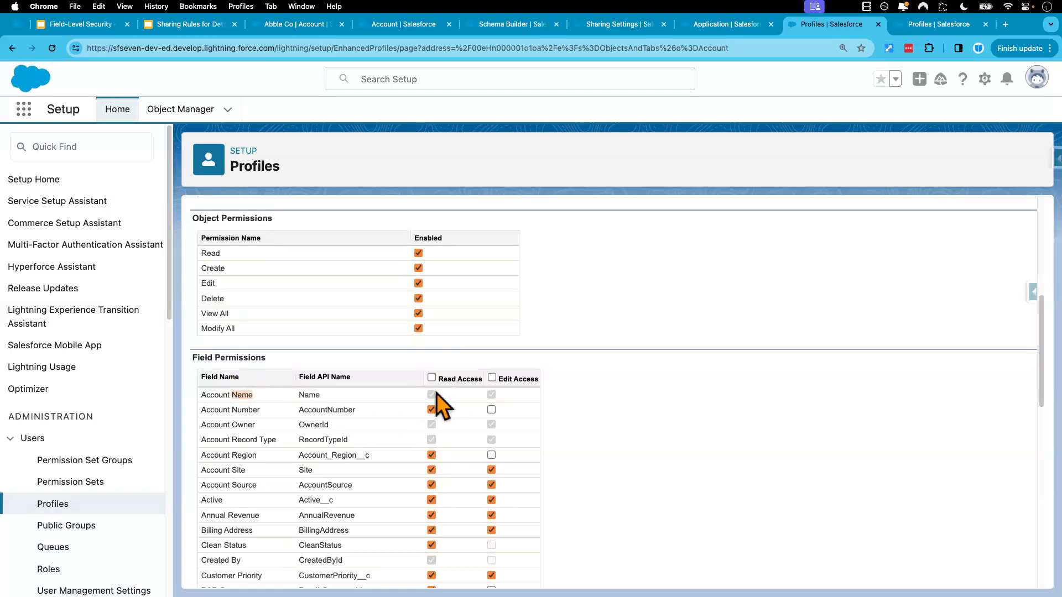
pyautogui.click(432, 409)
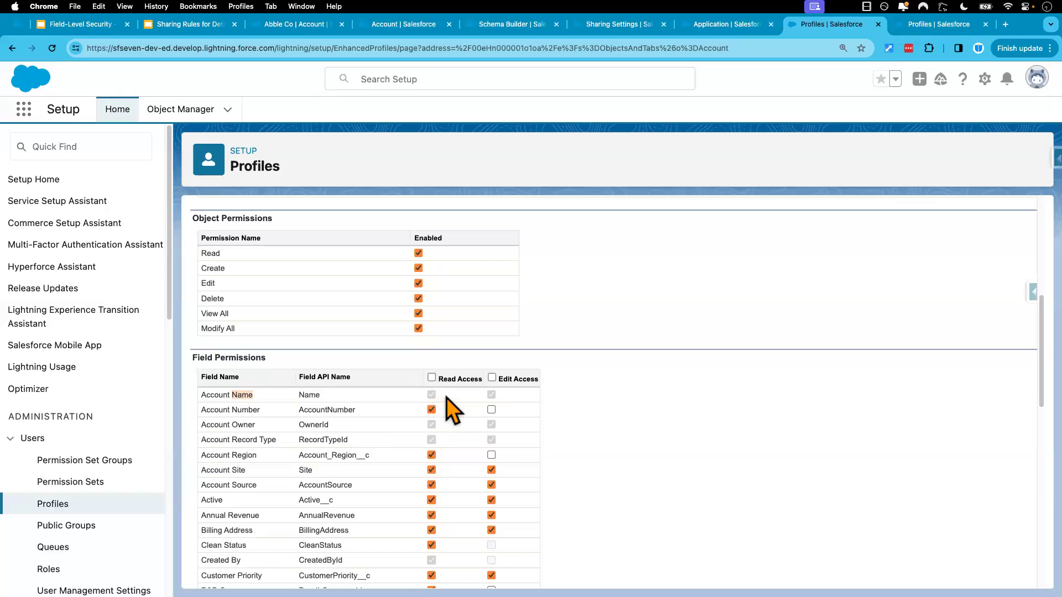
# Reopen the Abble Co account's details from the Sales app's account list
pyautogui.click(390, 30)
pyautogui.click(290, 31)
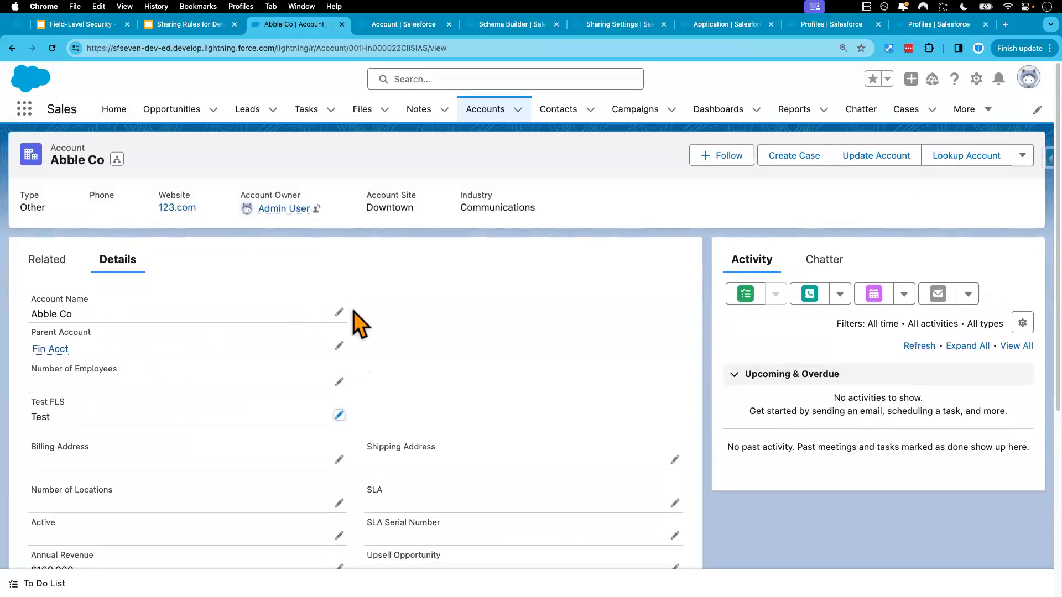
pyautogui.click(483, 110)
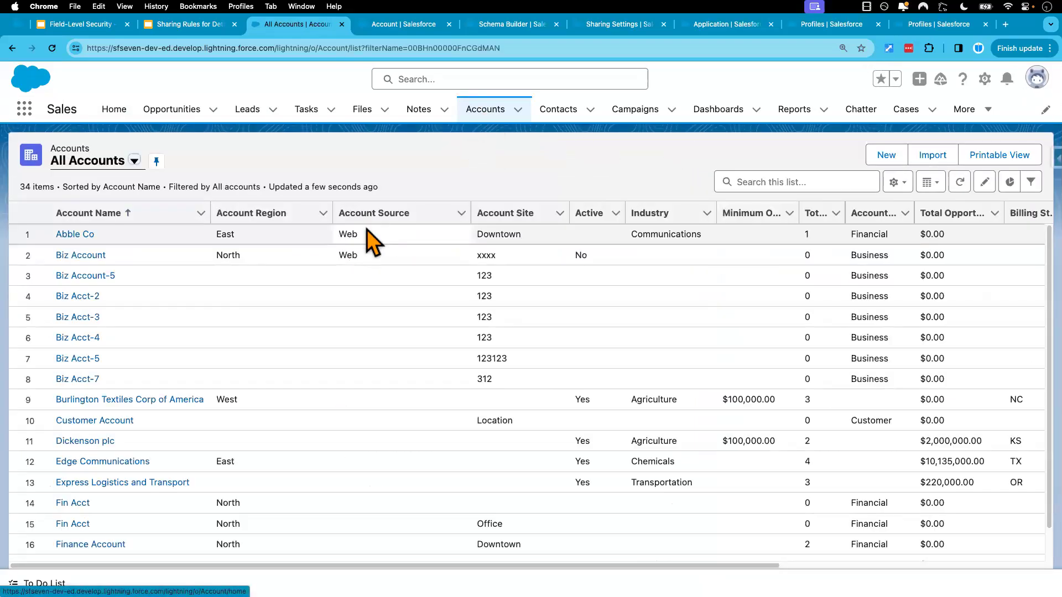
pyautogui.click(77, 235)
pyautogui.click(118, 261)
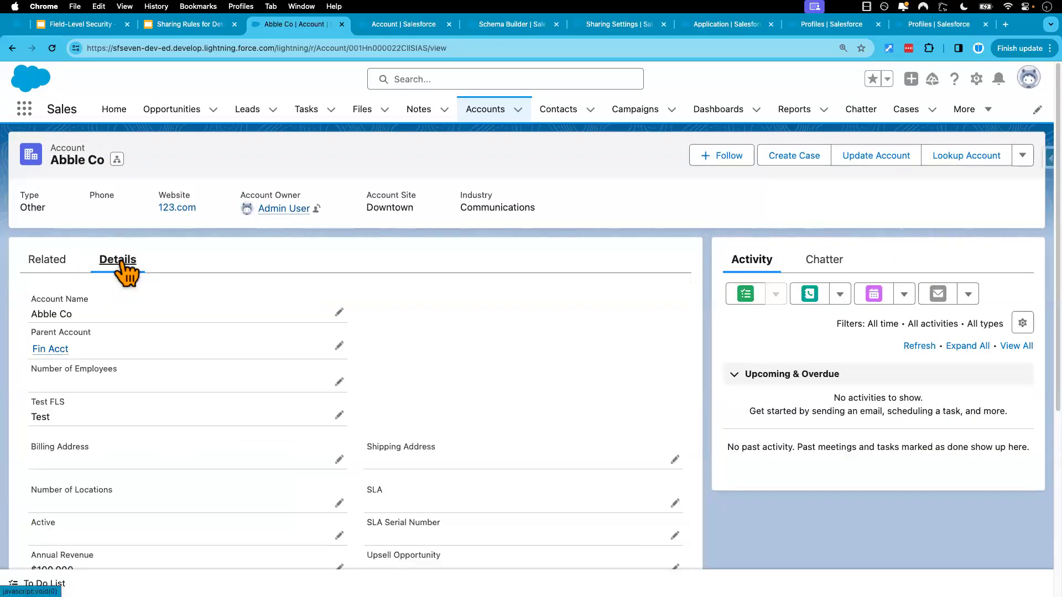
# Try clearing Abble Co's Account Name to test whether it is required, and discard the edit
pyautogui.click(338, 313)
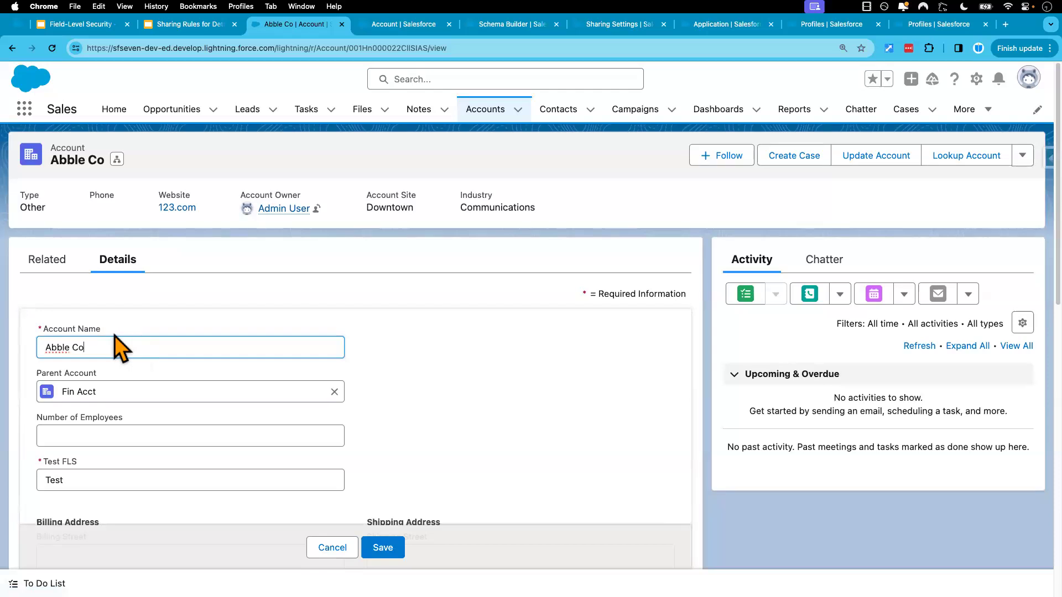
pyautogui.tripleClick(100, 344)
pyautogui.press('BackSpace')
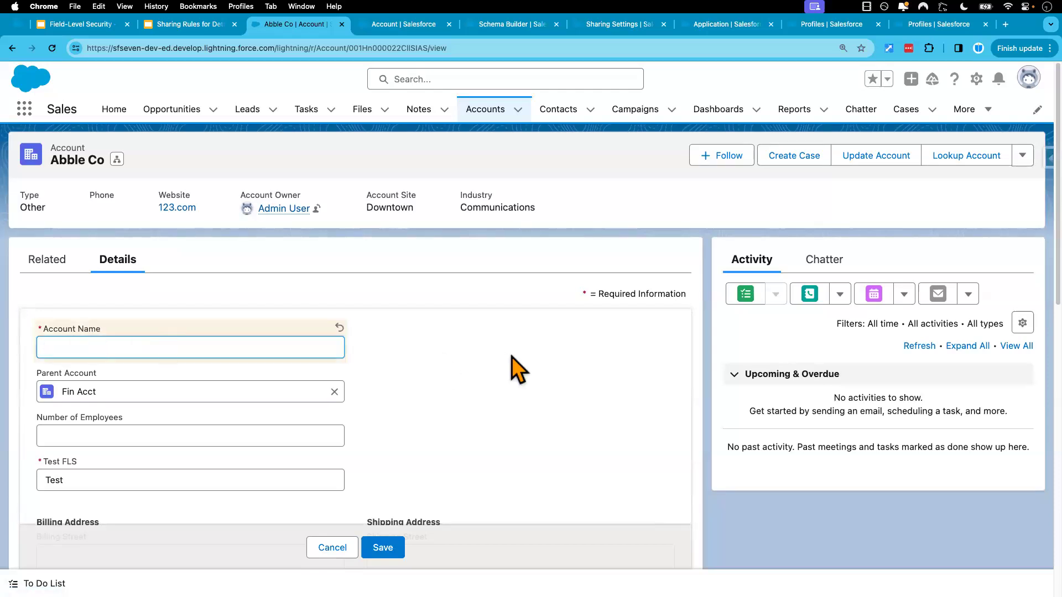
pyautogui.click(483, 360)
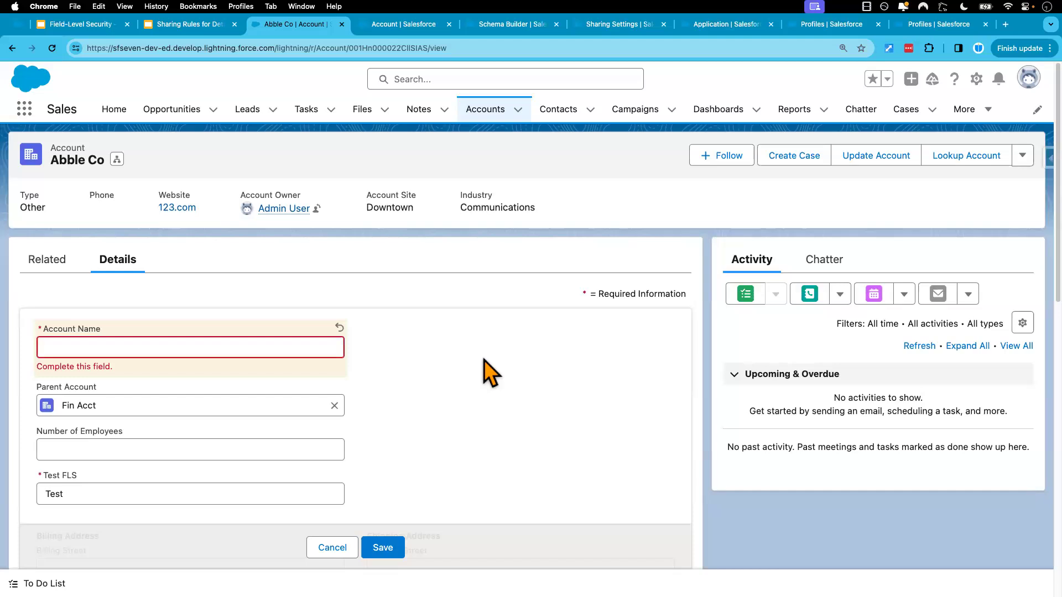
pyautogui.click(332, 549)
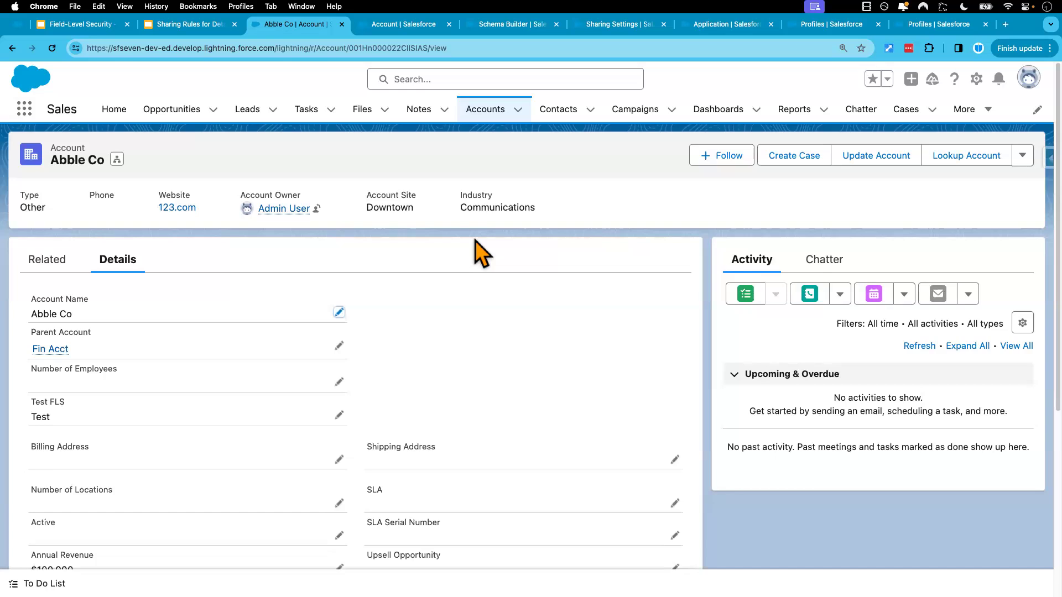
# Review the Additional Information slide and the two Field-Level Security slides before it in the presentation
pyautogui.click(90, 30)
pyautogui.click(83, 410)
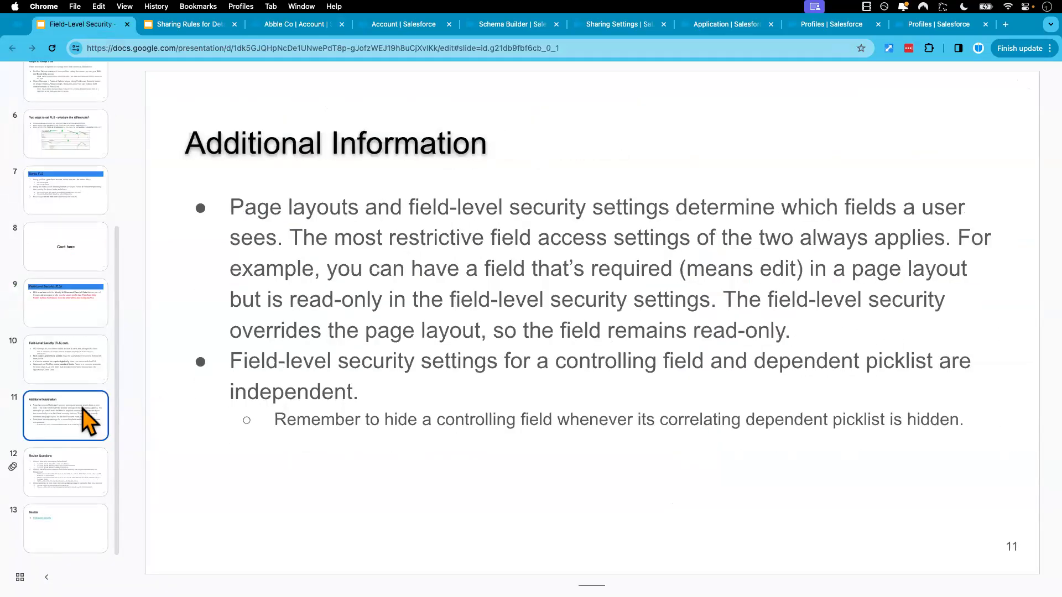
pyautogui.click(77, 362)
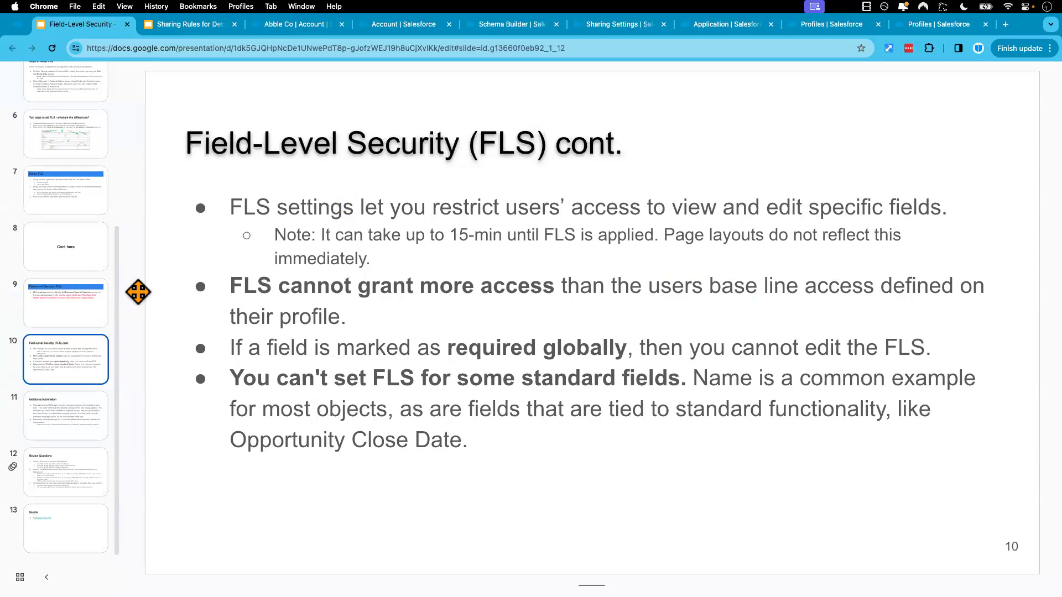
pyautogui.click(68, 314)
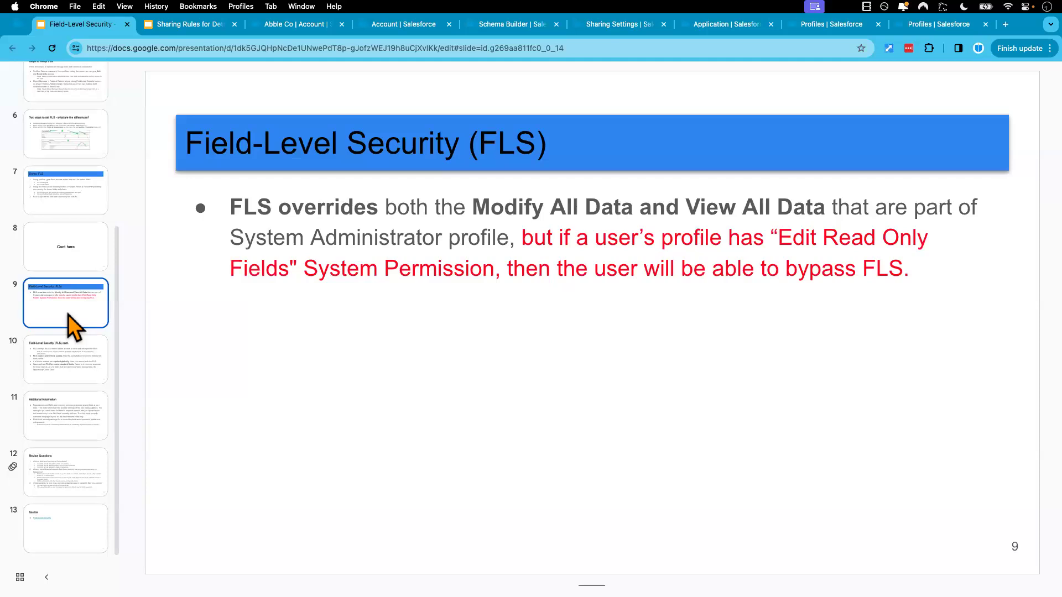